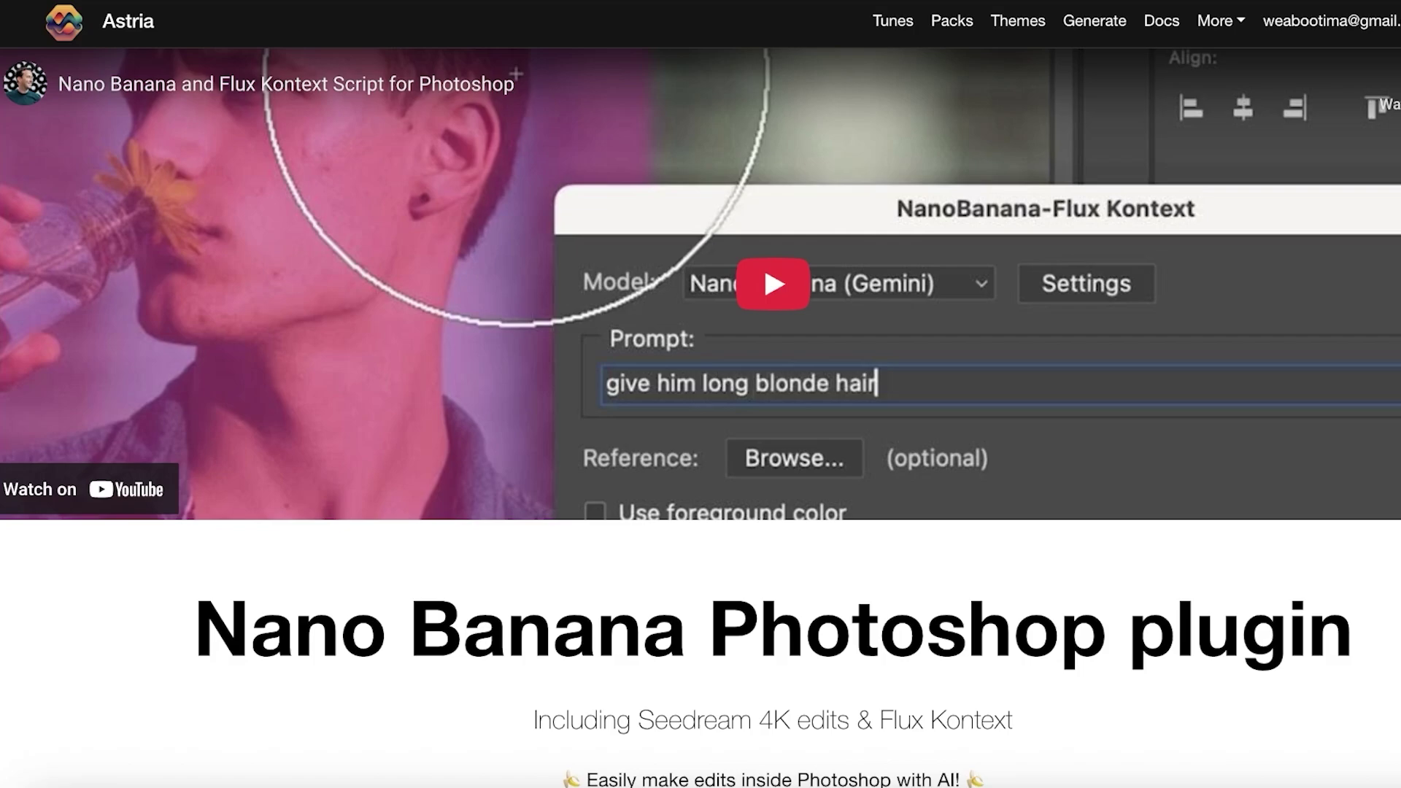
- Review the Nano Banana Photoshop plugin page, including its supported AI models, latest updates, feature demos and FAQ
scroll(1376, 354, down, 9)
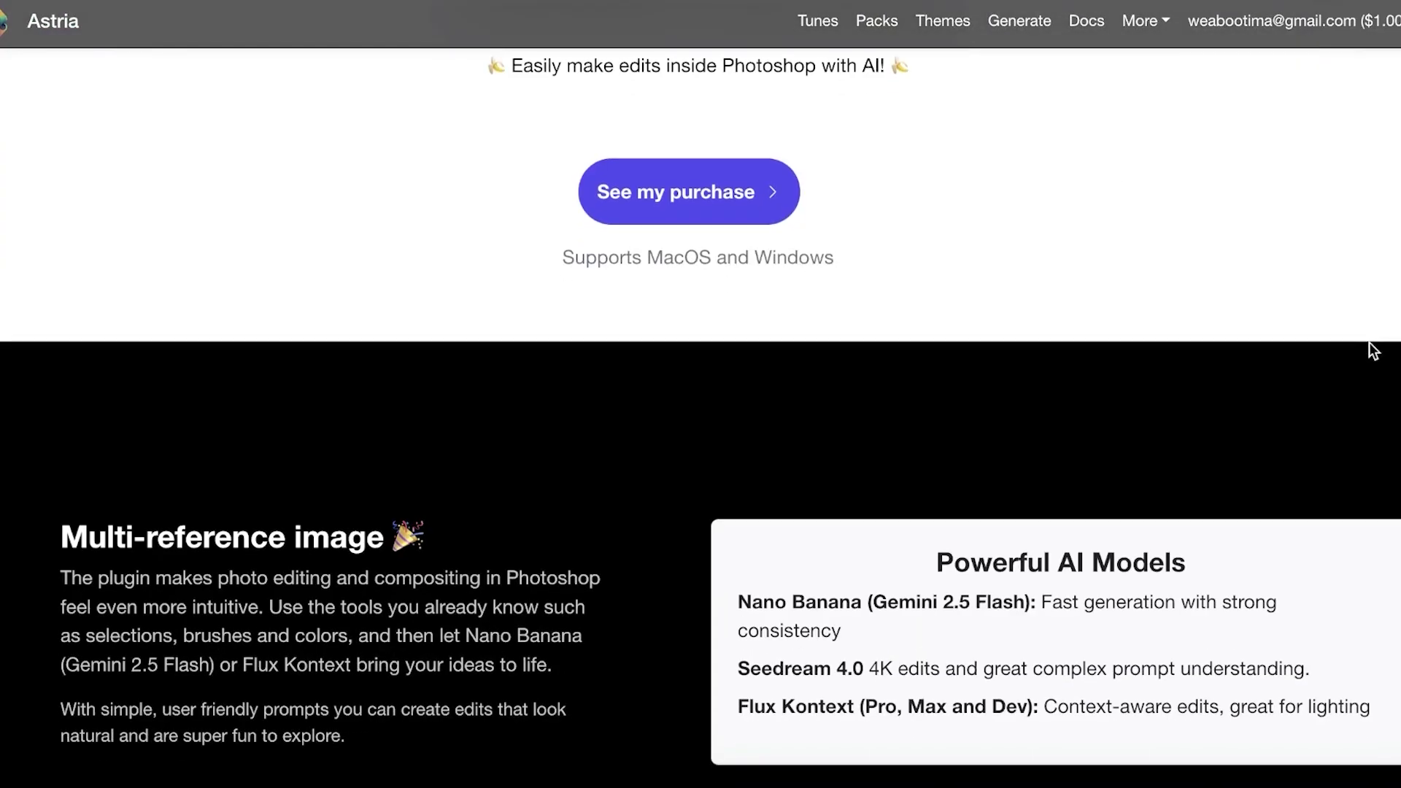
scroll(1376, 353, up, 3)
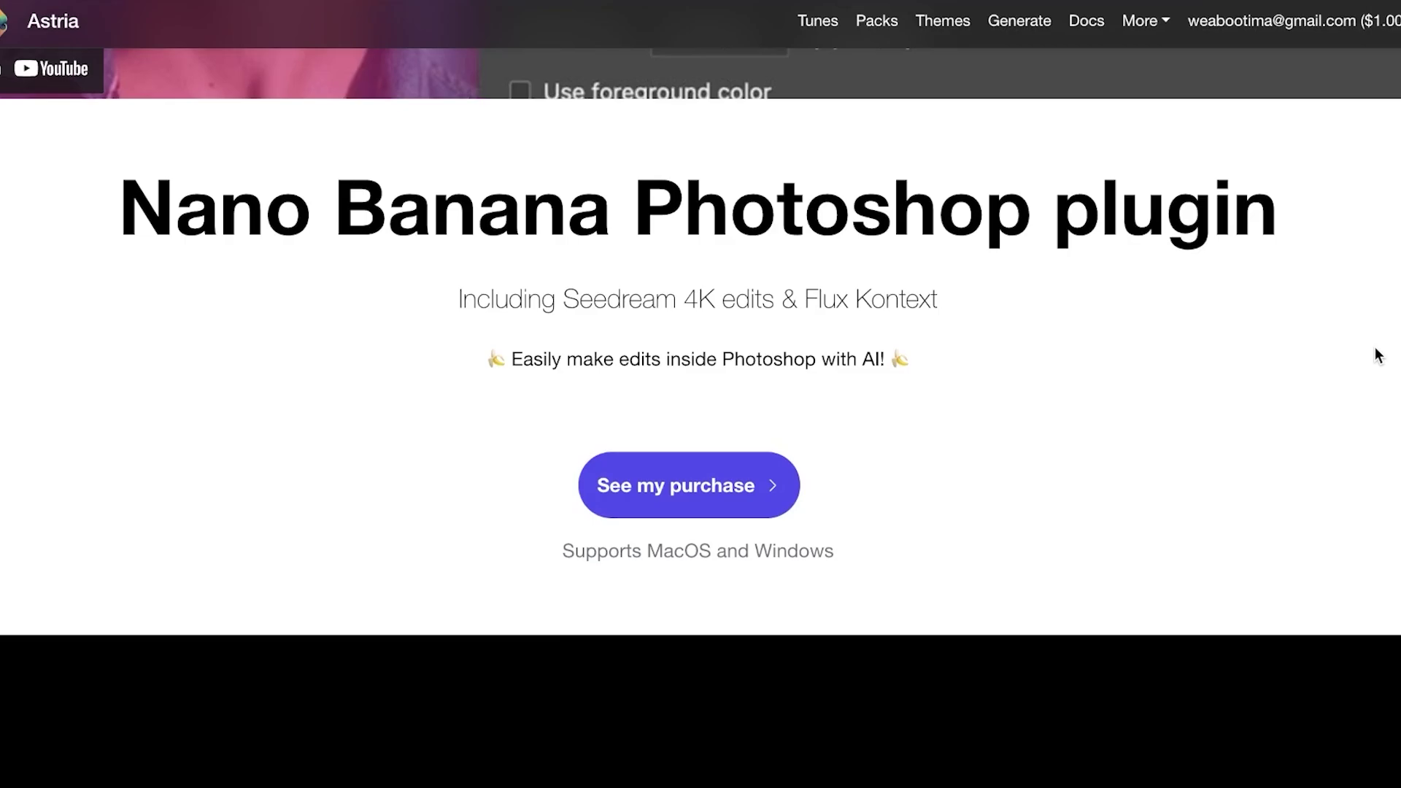
scroll(1377, 356, down, 15)
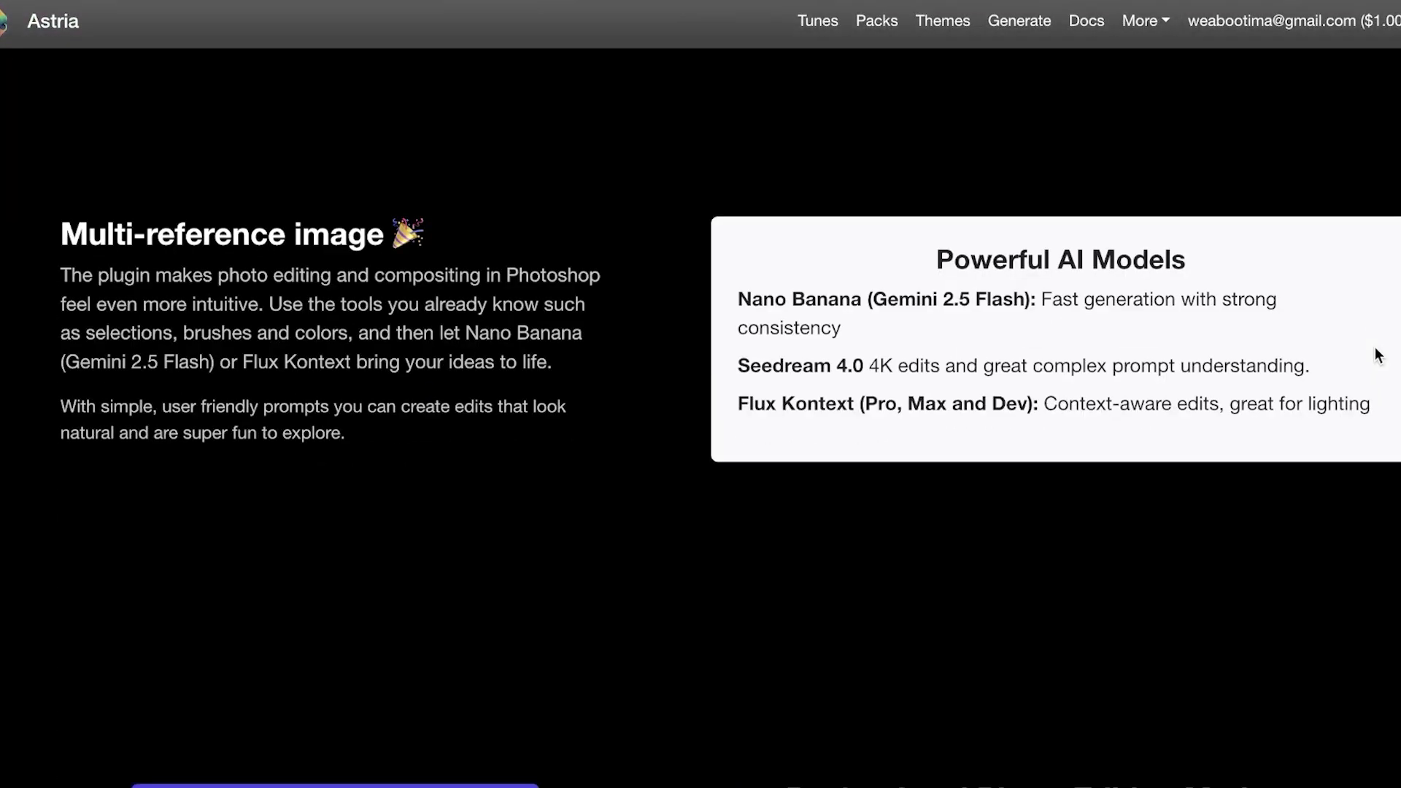
scroll(1375, 359, up, 1)
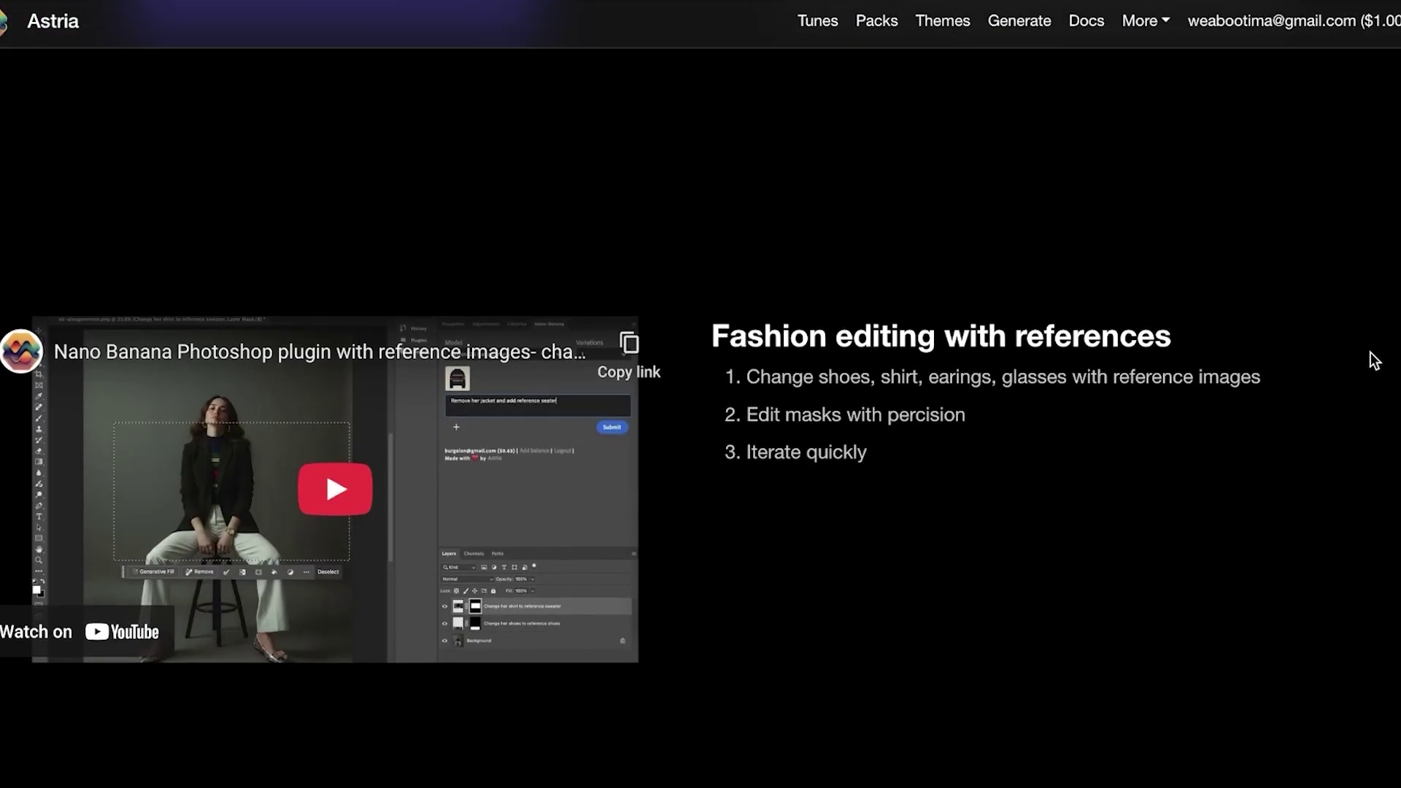
scroll(1374, 358, down, 10)
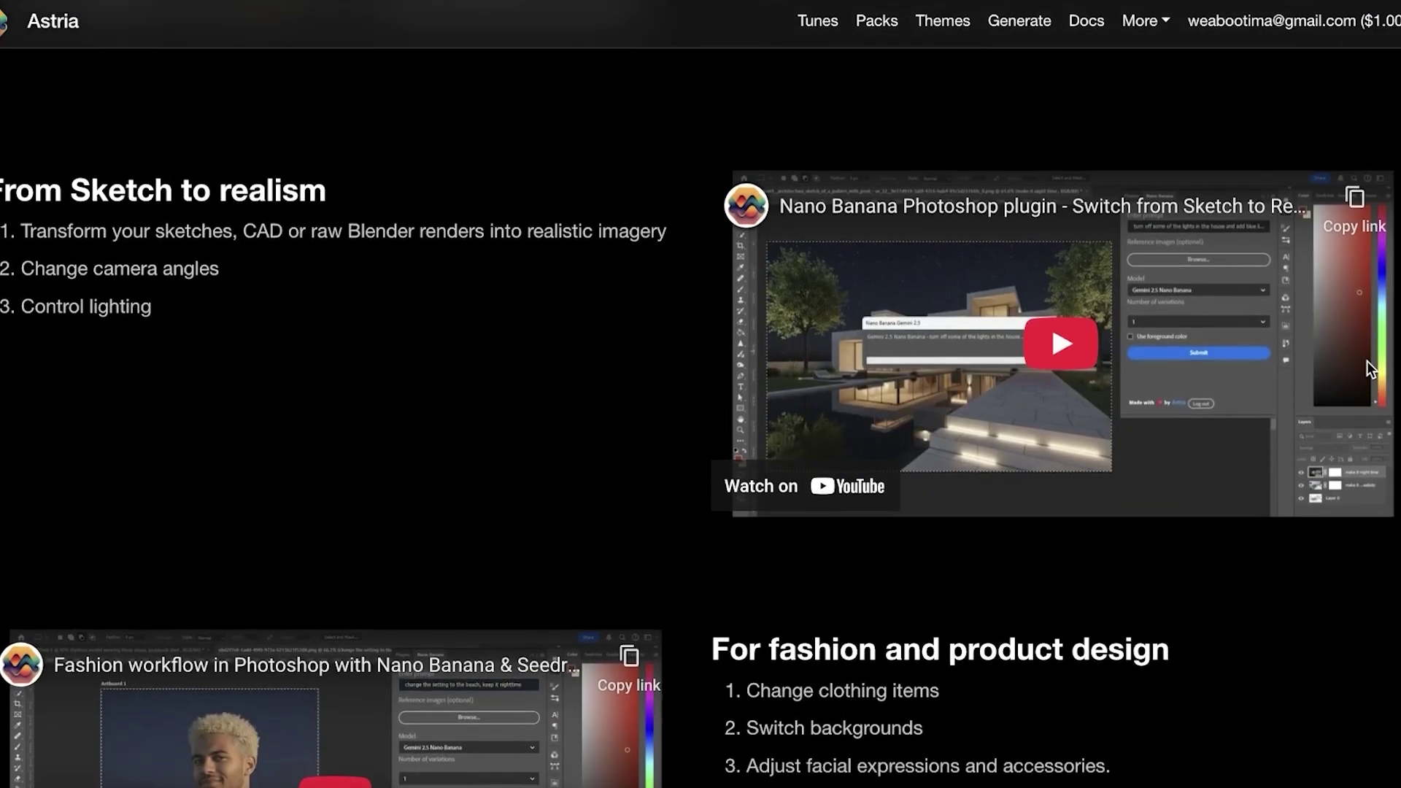
scroll(1367, 361, down, 6)
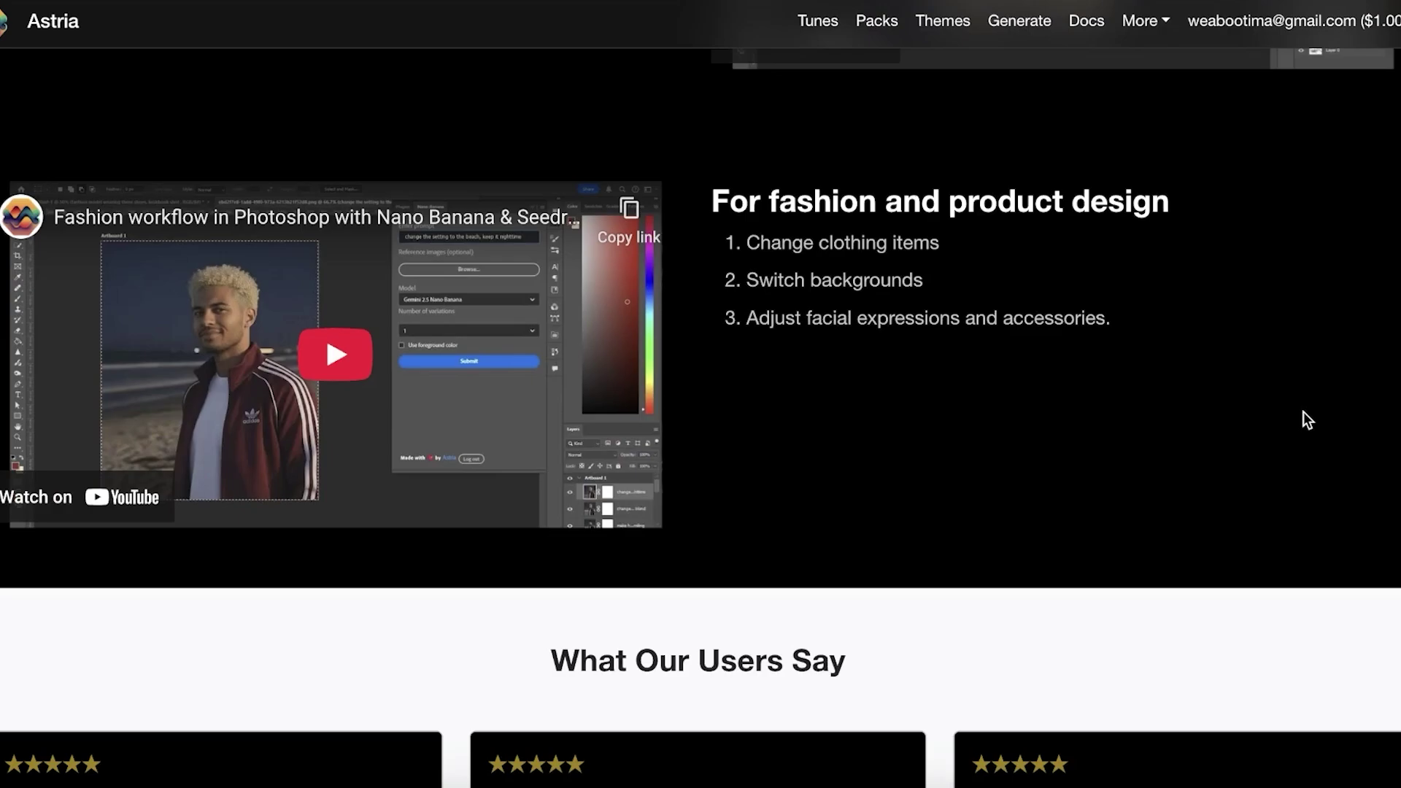
scroll(1303, 412, down, 5)
scroll(1303, 410, down, 8)
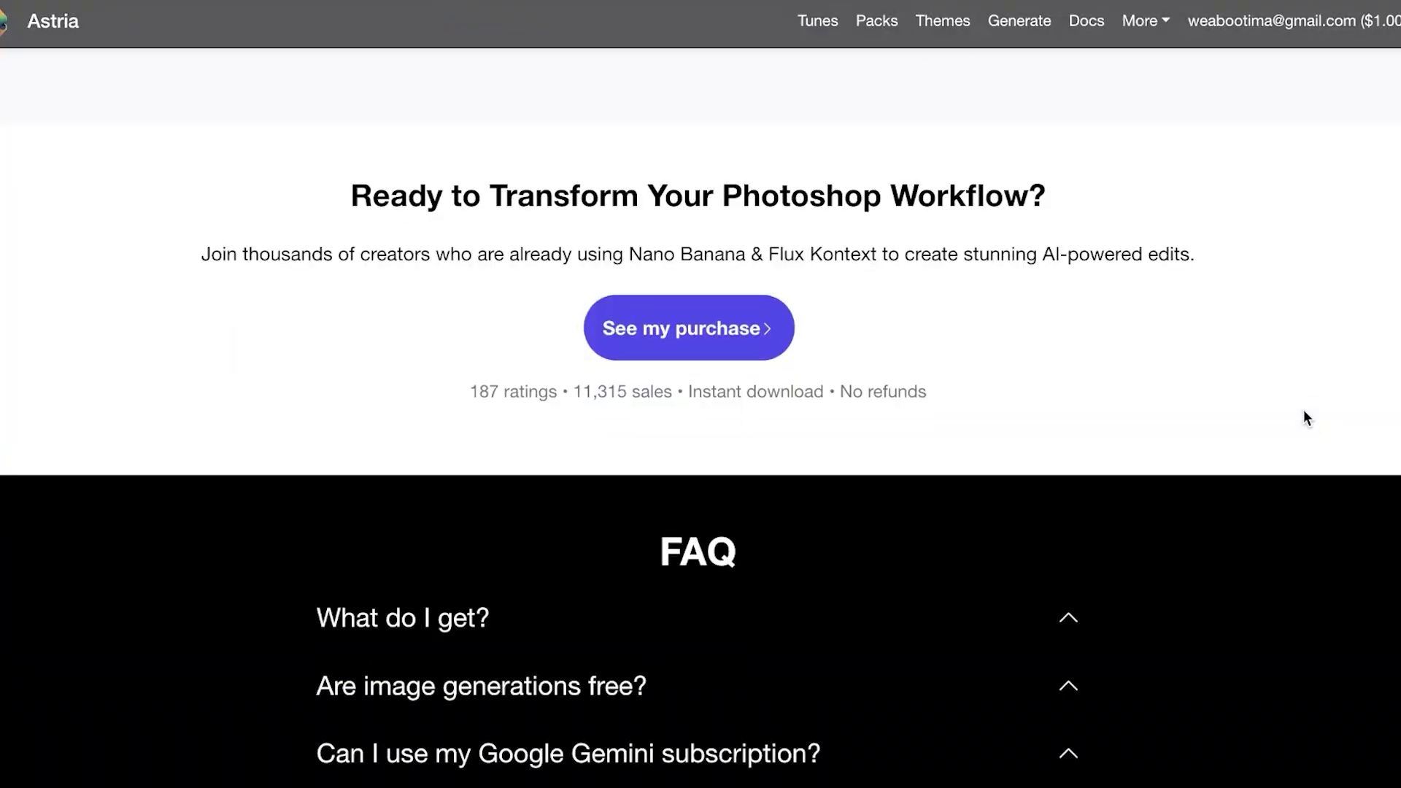
scroll(1299, 408, up, 20)
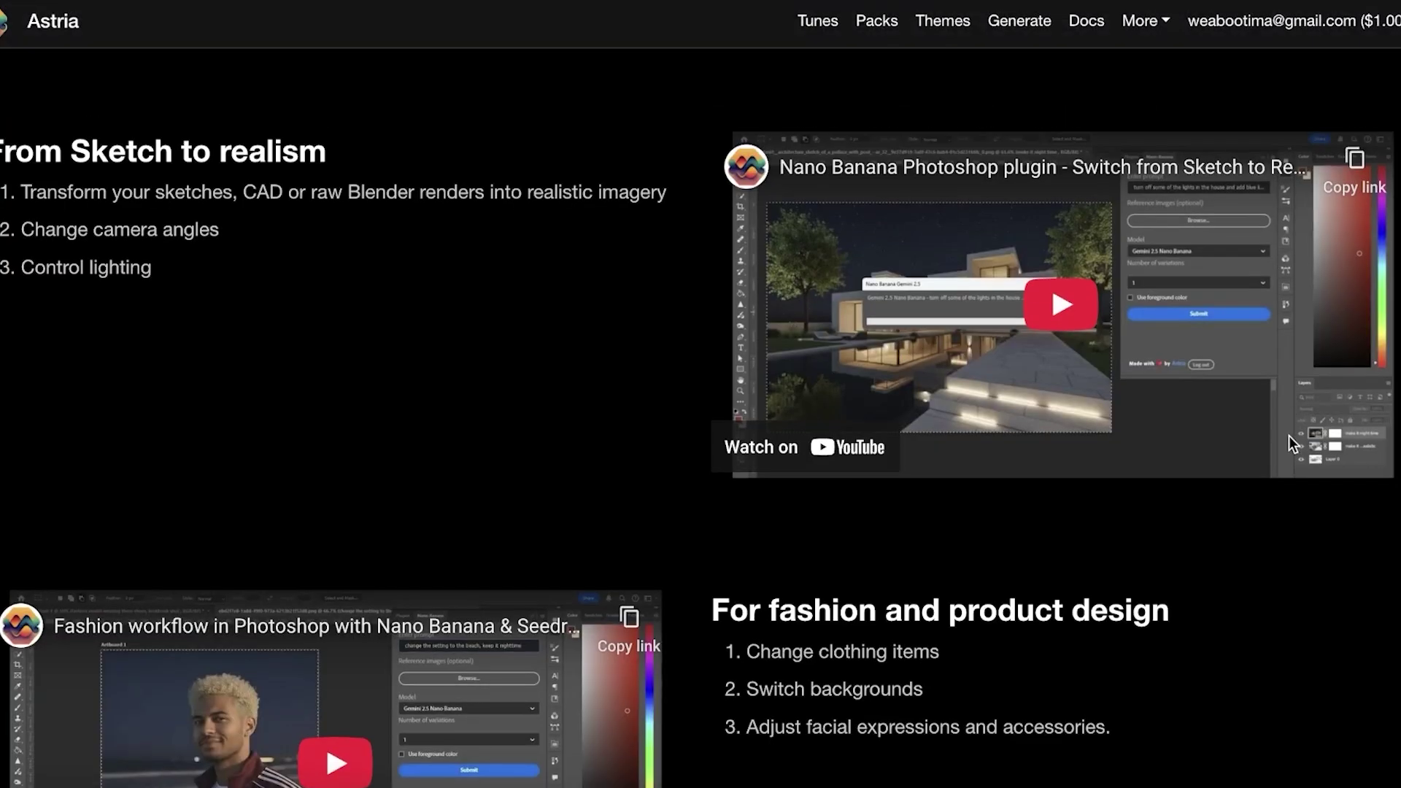
scroll(1288, 435, up, 20)
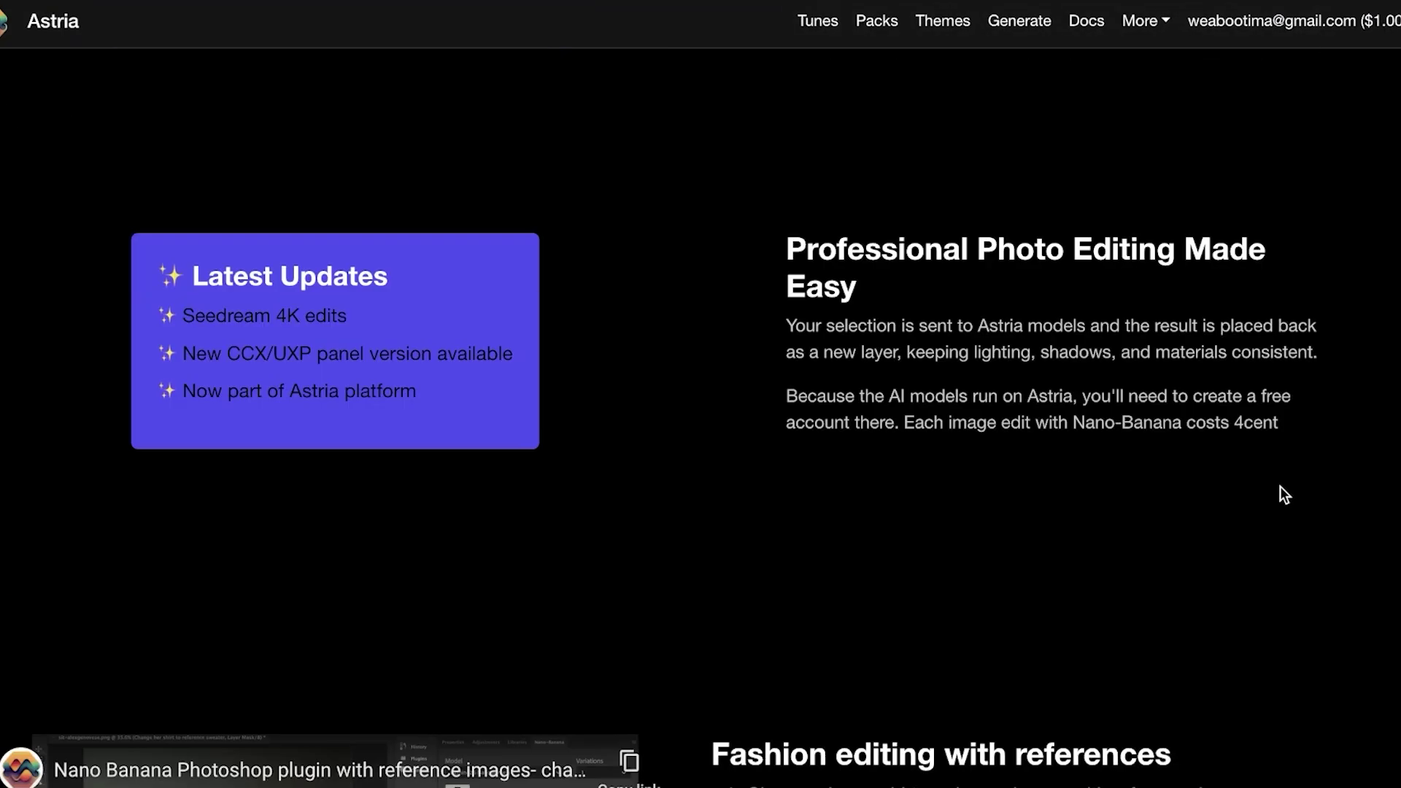
scroll(1197, 387, up, 7)
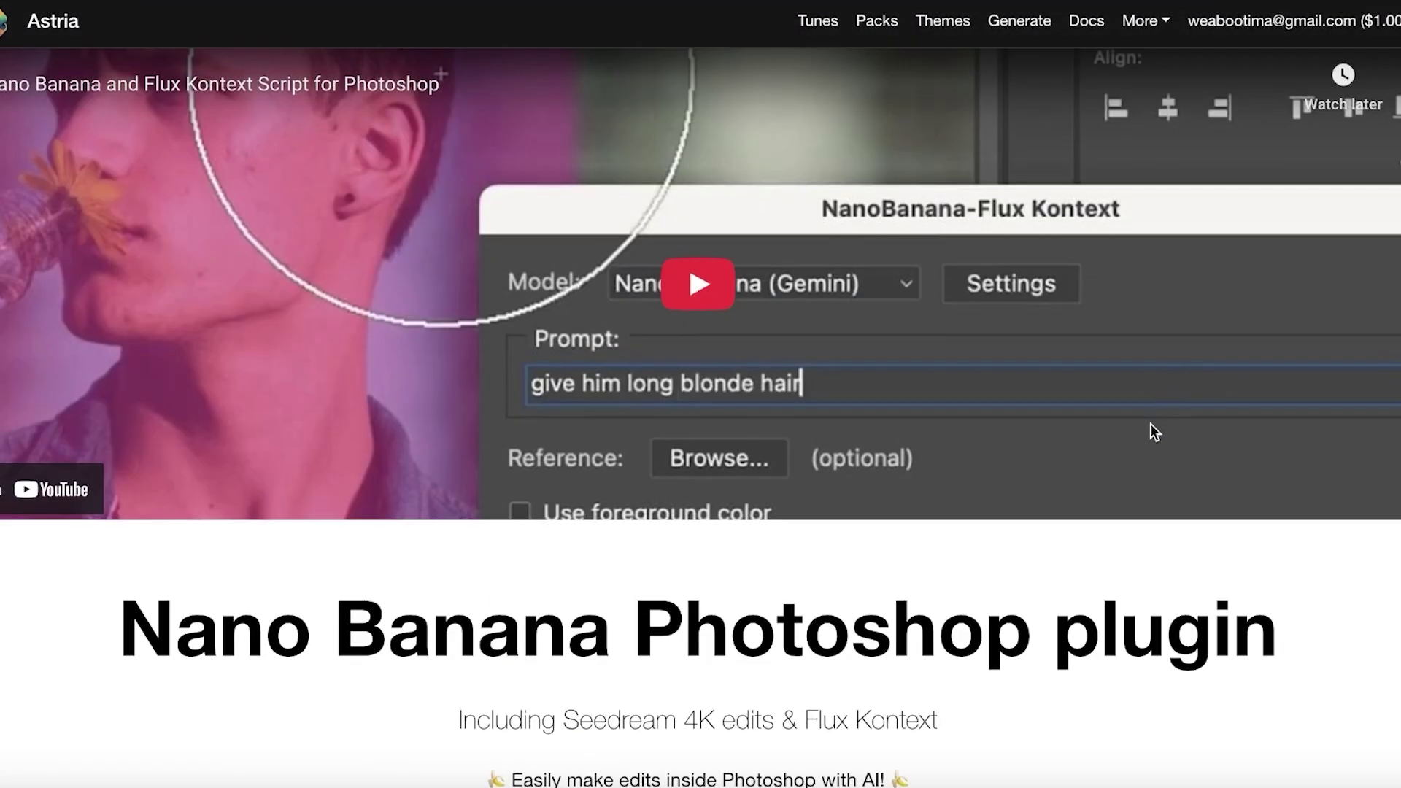
scroll(1154, 432, down, 3)
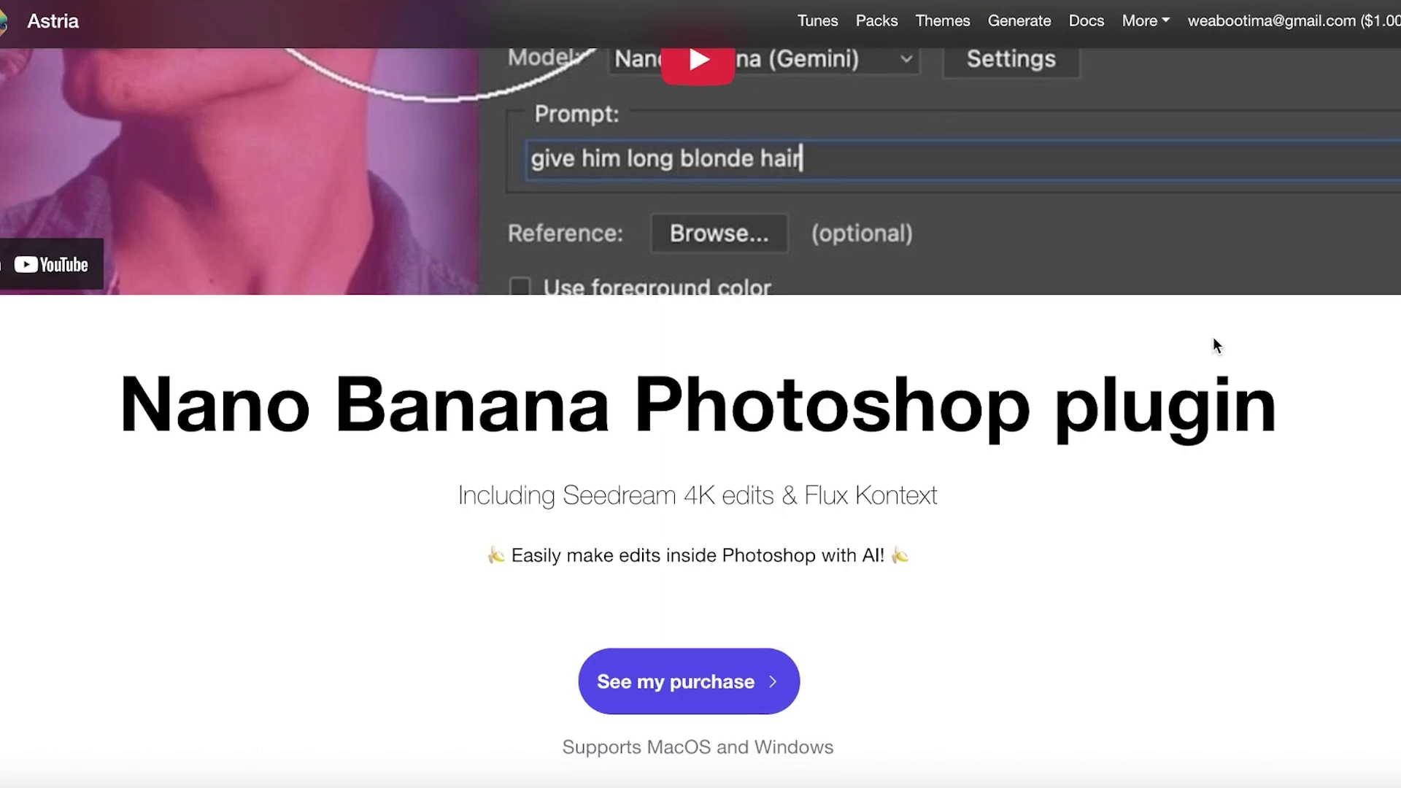
scroll(1179, 410, down, 4)
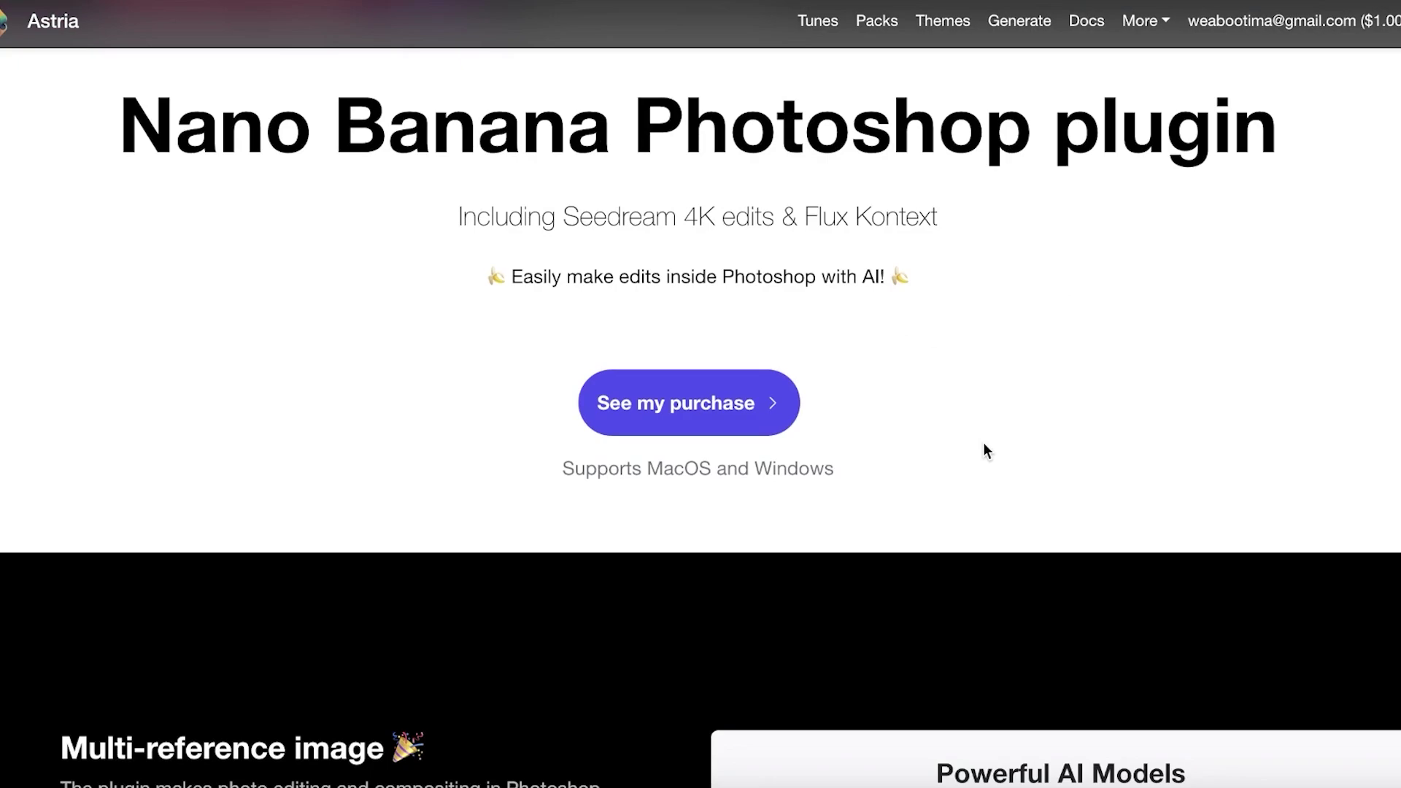
- Switch to Photoshop and open the Astria site from the Nano-Banana plugin's first setup step, allowing the permission request
click(1230, 29)
click(835, 251)
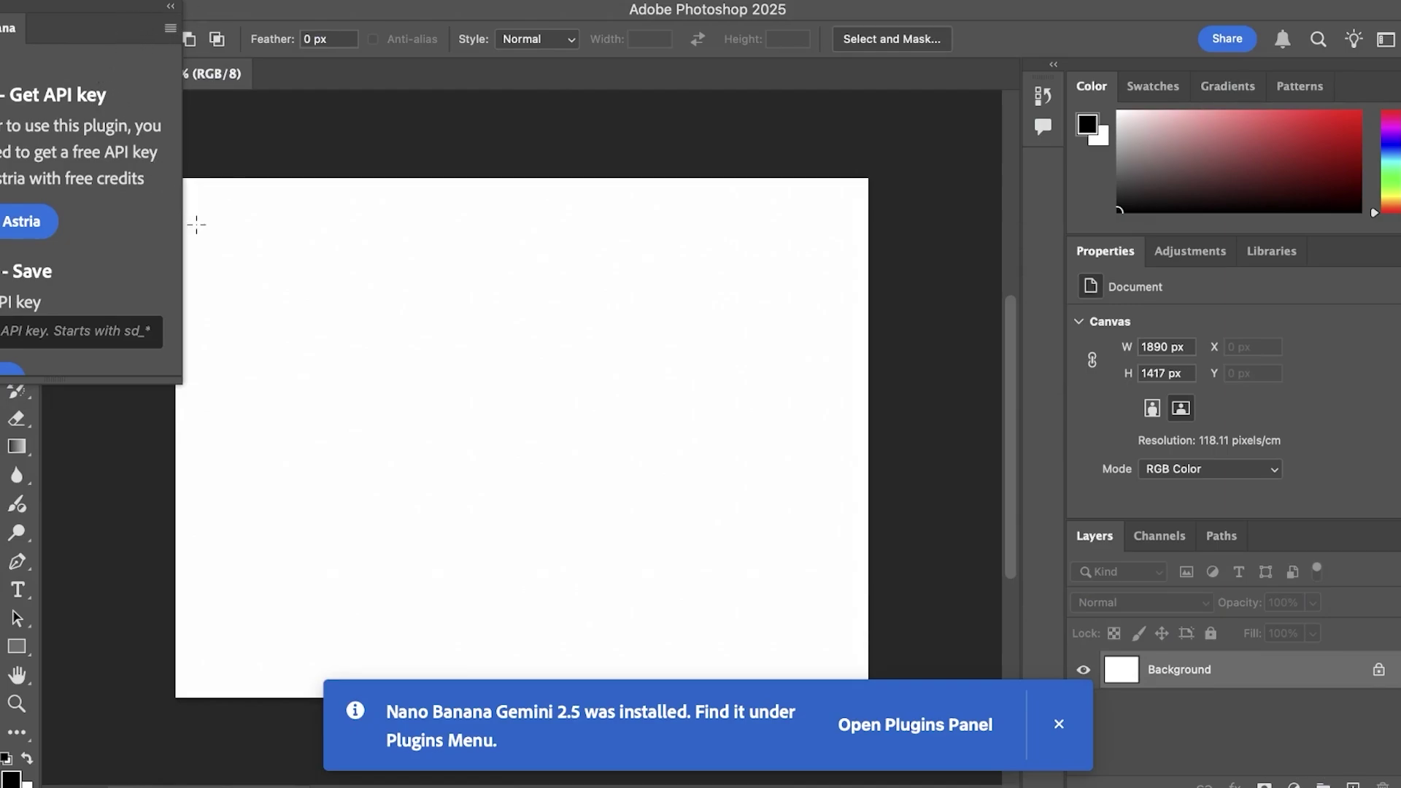
scroll(525, 430, down, 1)
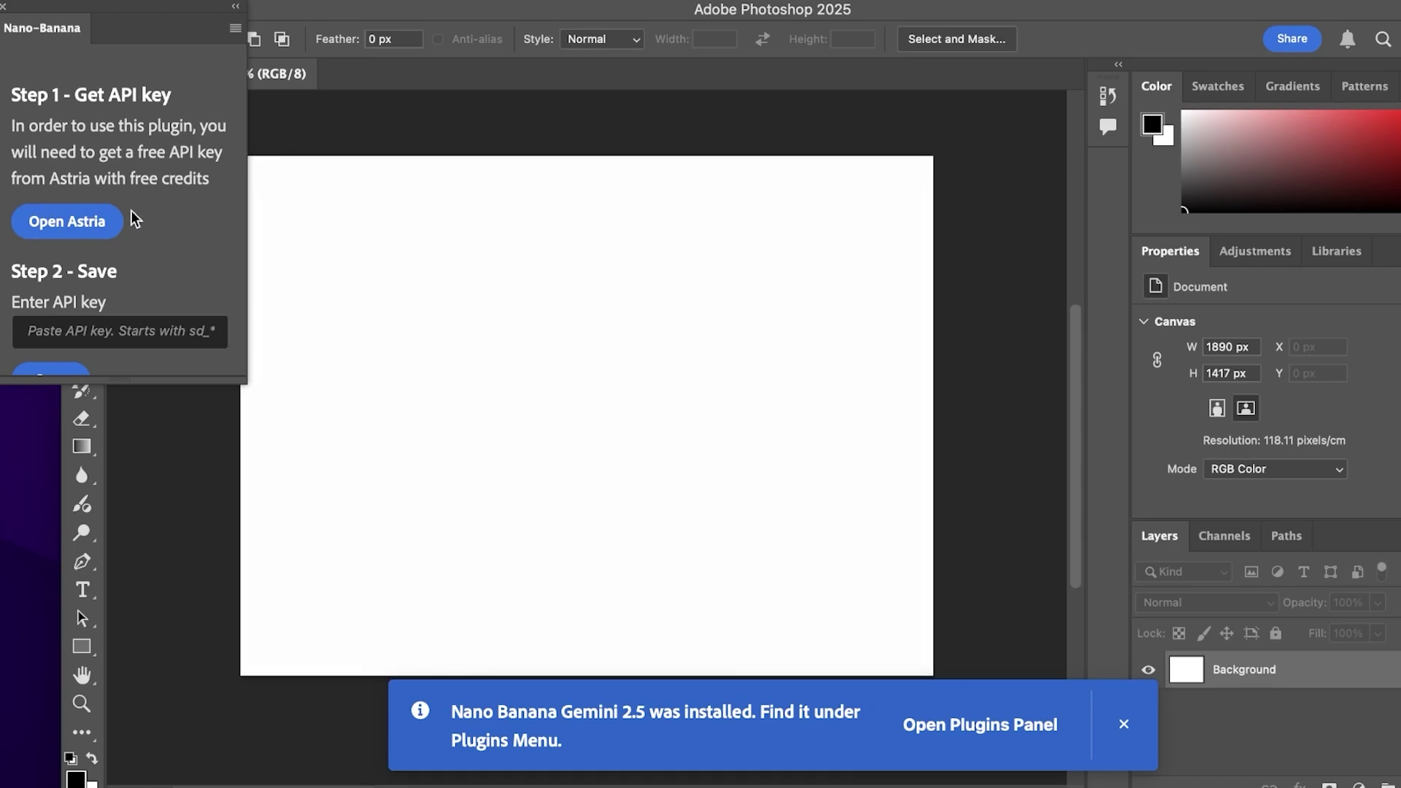
click(91, 224)
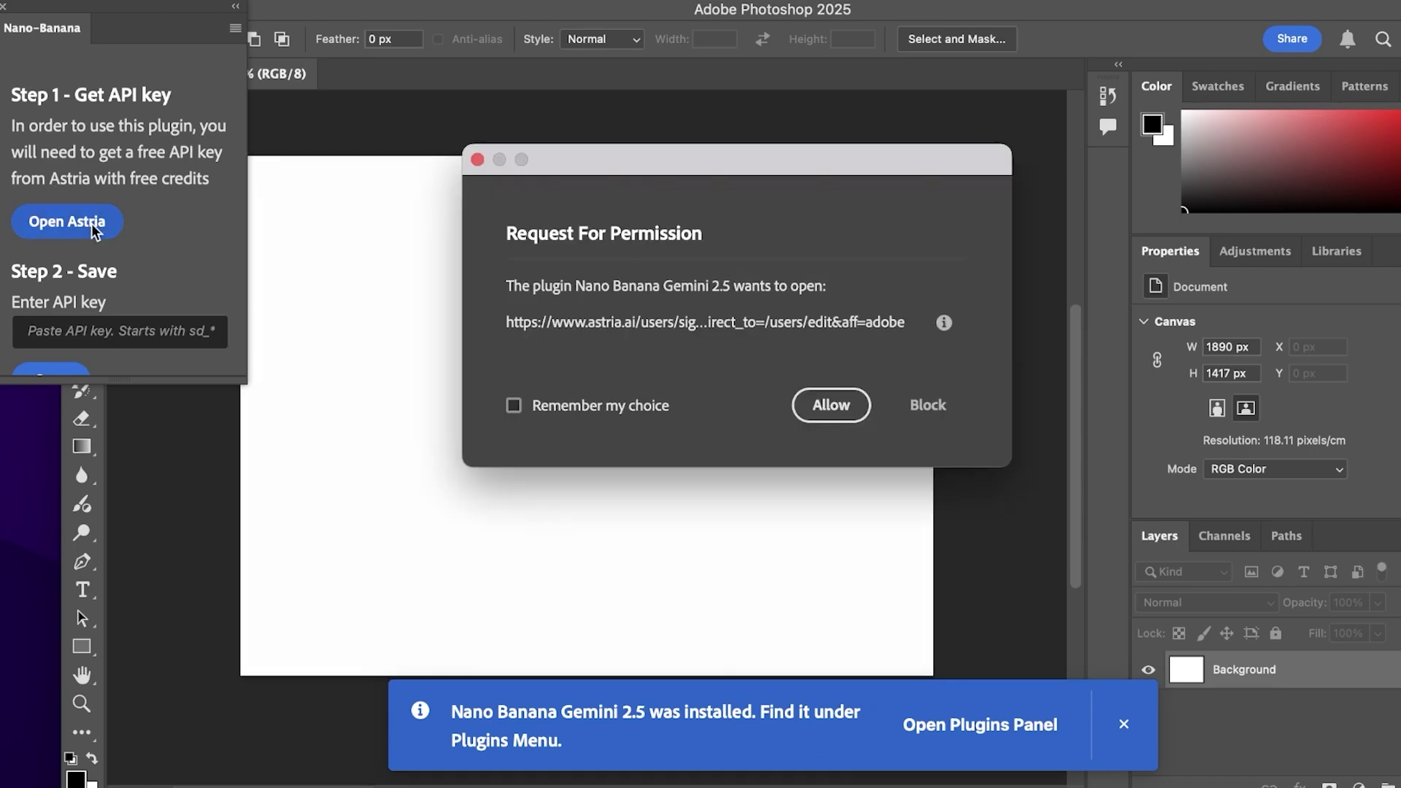
click(836, 406)
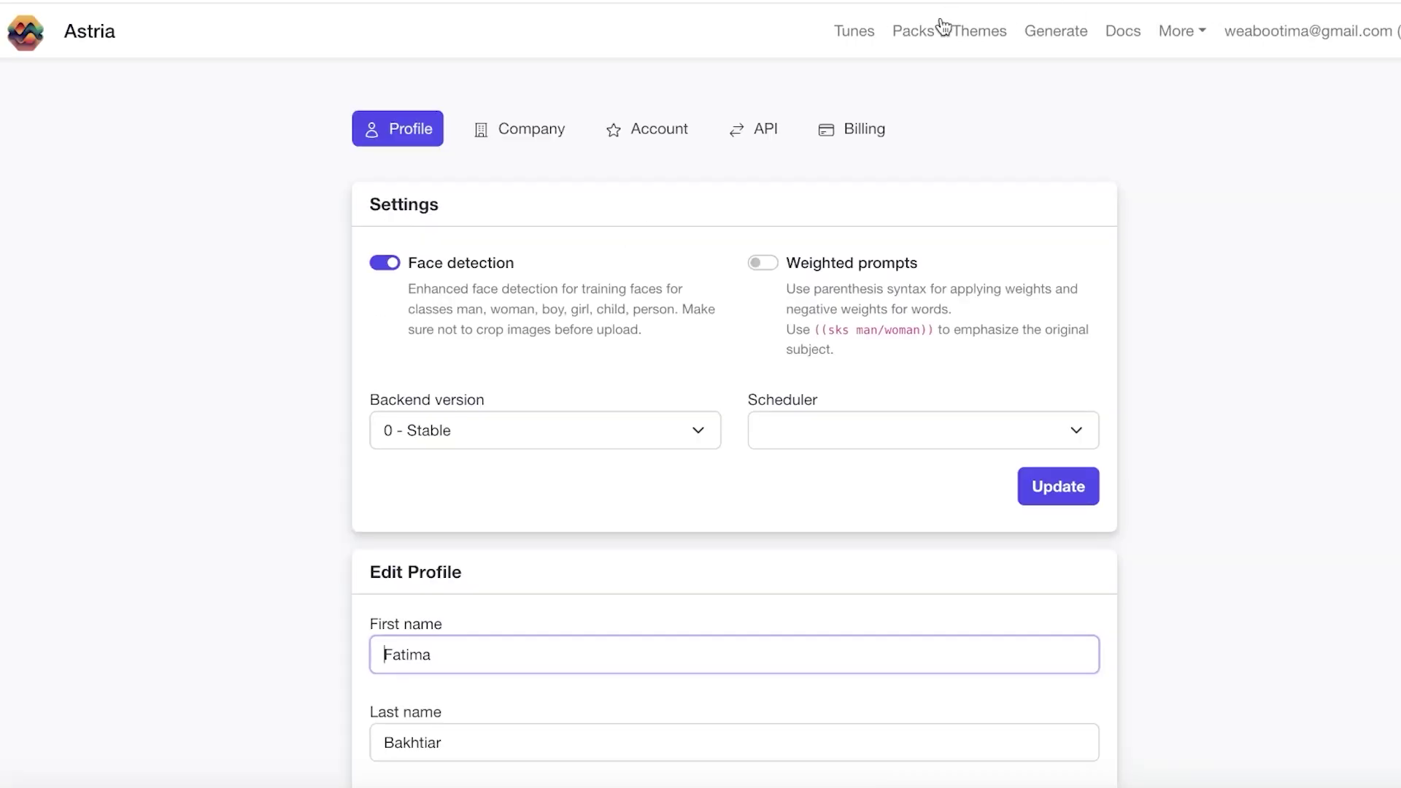
- Open the API section of the Astria account settings and copy the API key
scroll(487, 333, down, 6)
scroll(487, 329, up, 6)
click(767, 134)
scroll(768, 134, down, 2)
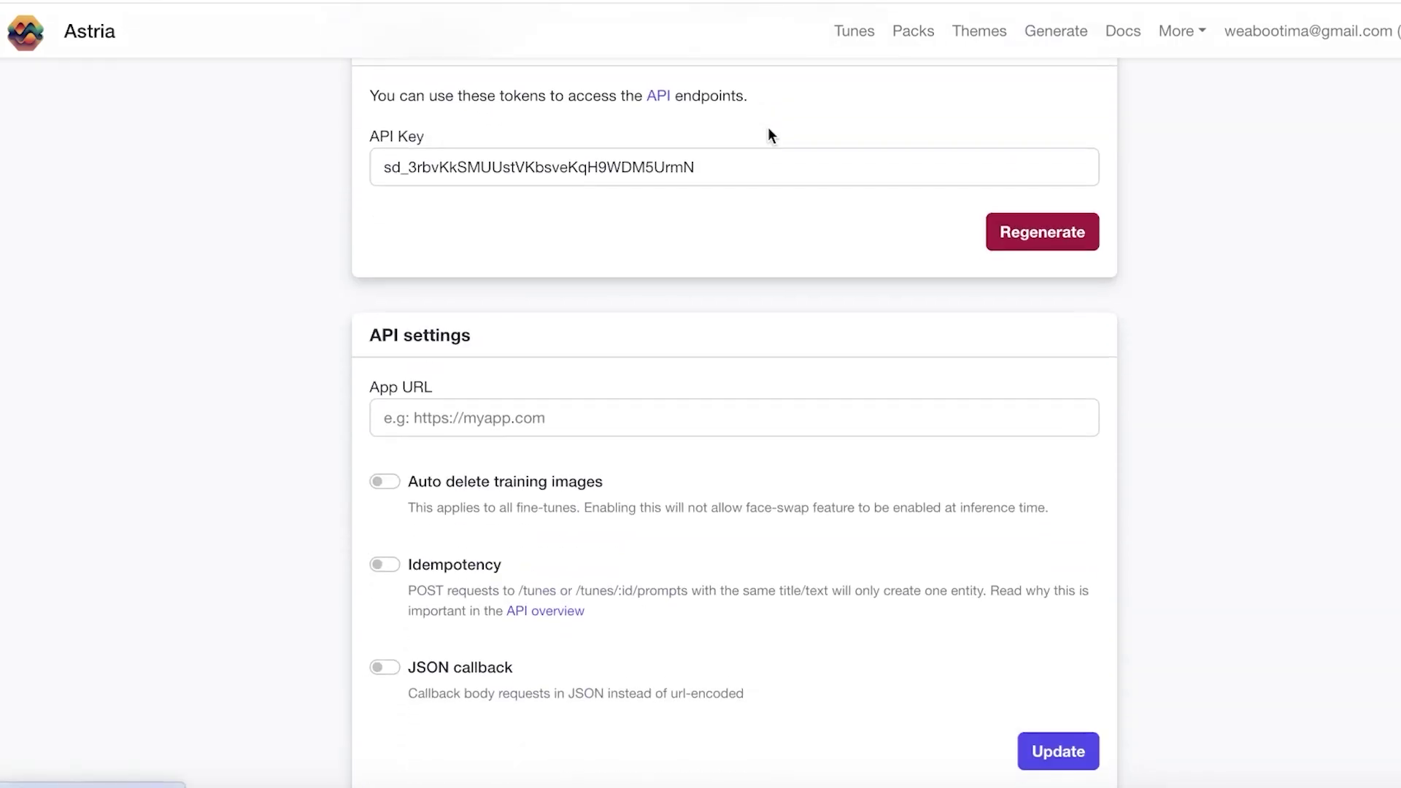
double_click(858, 178)
right_click(858, 178)
click(910, 268)
scroll(848, 327, up, 2)
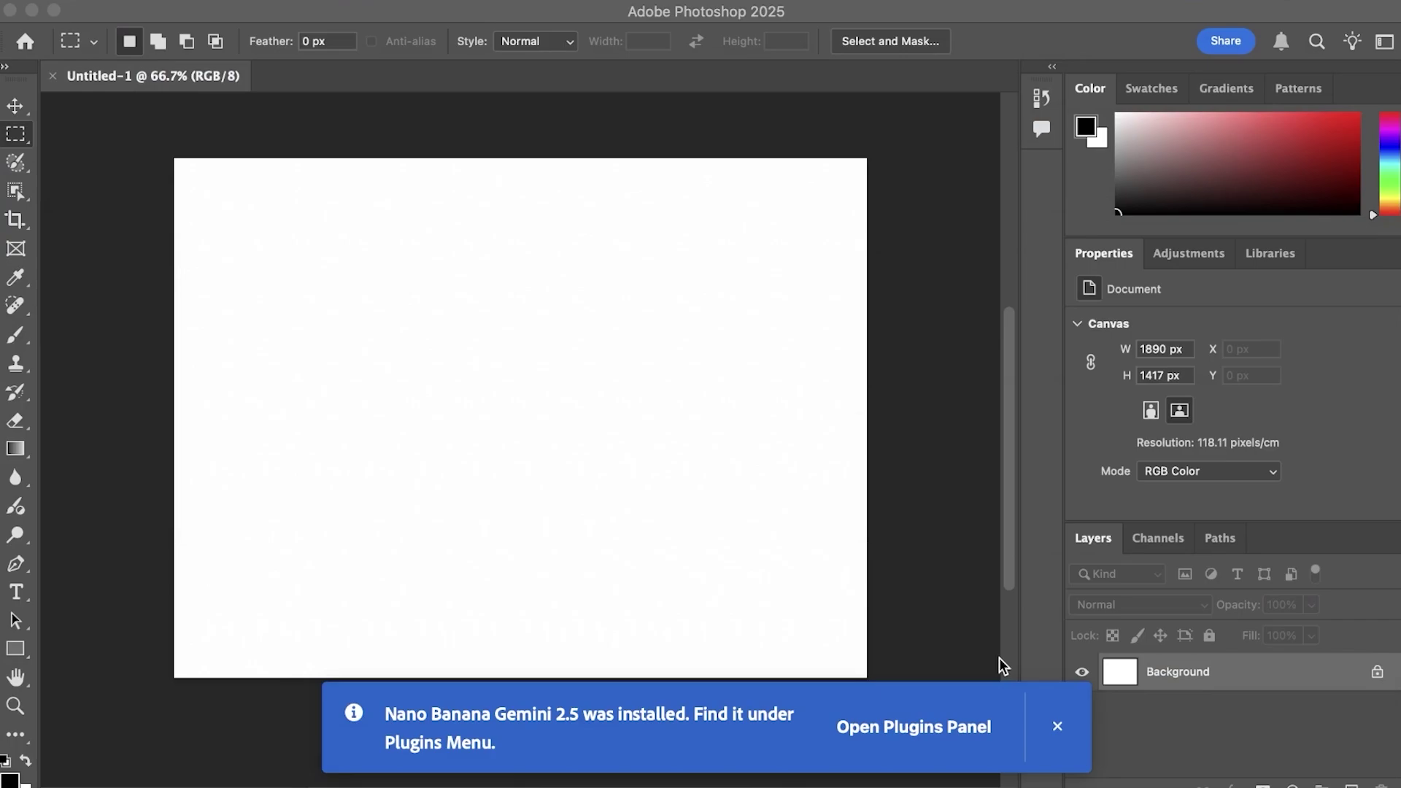
- Return to Photoshop, paste the API key into the Nano-Banana plugin and save it
click(970, 726)
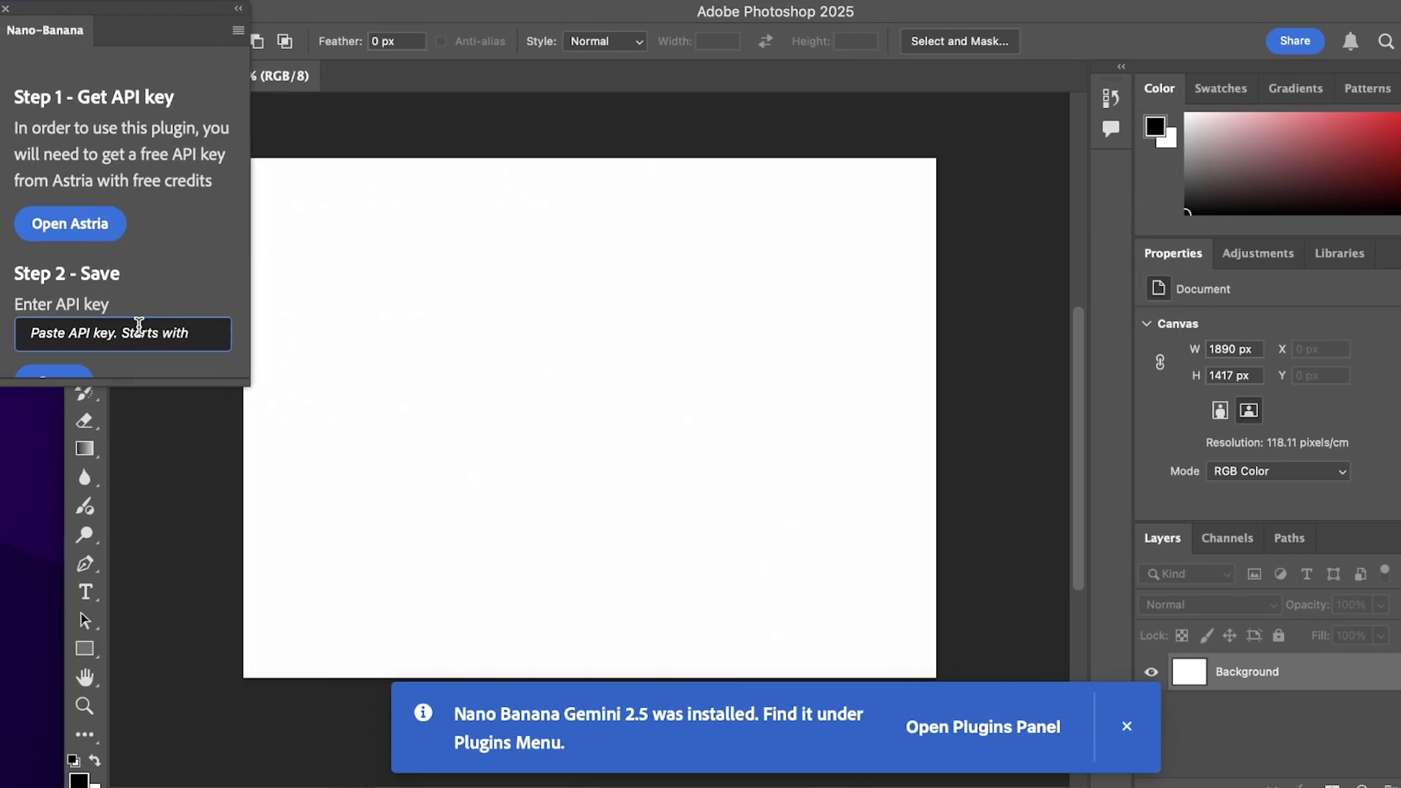
right_click(139, 327)
click(181, 384)
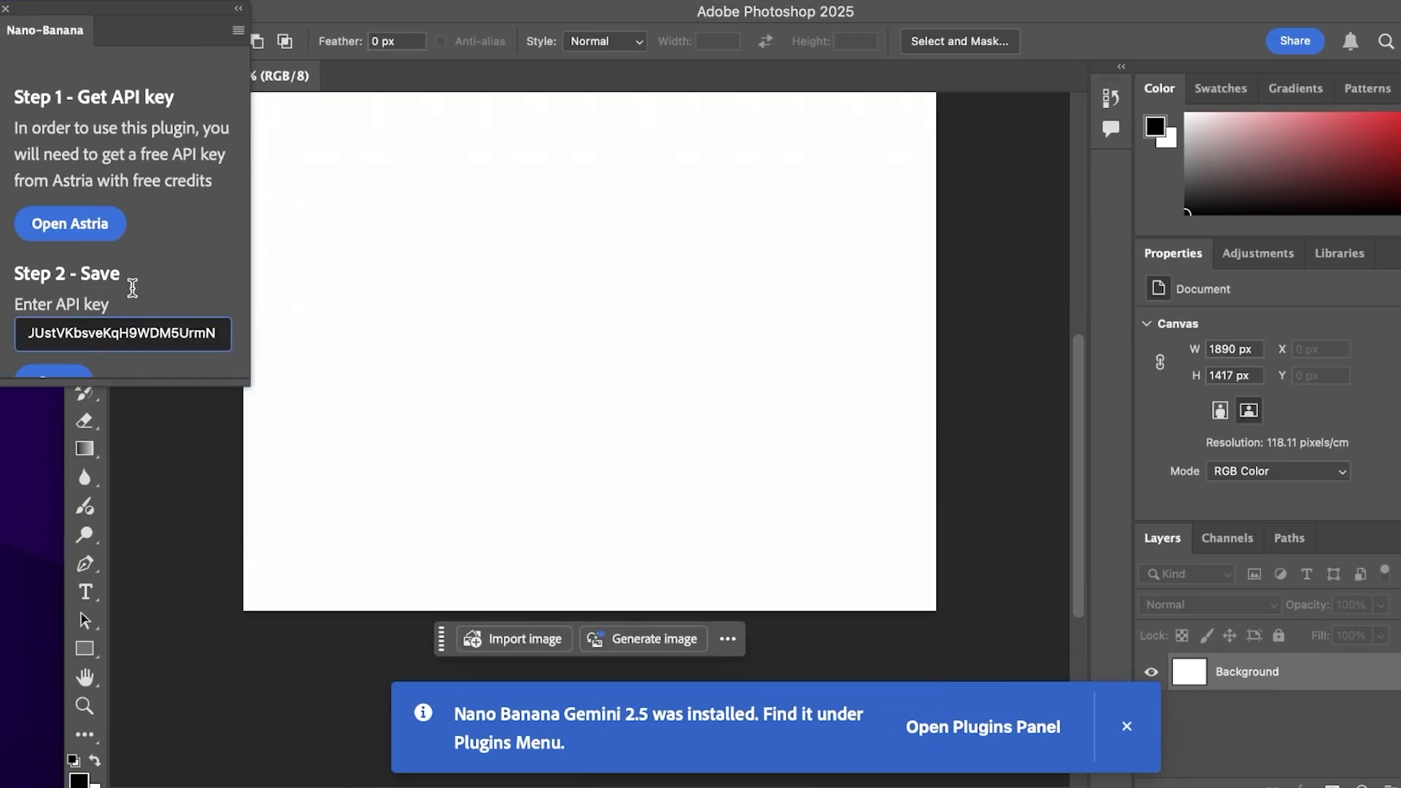
scroll(94, 356, down, 2)
click(120, 303)
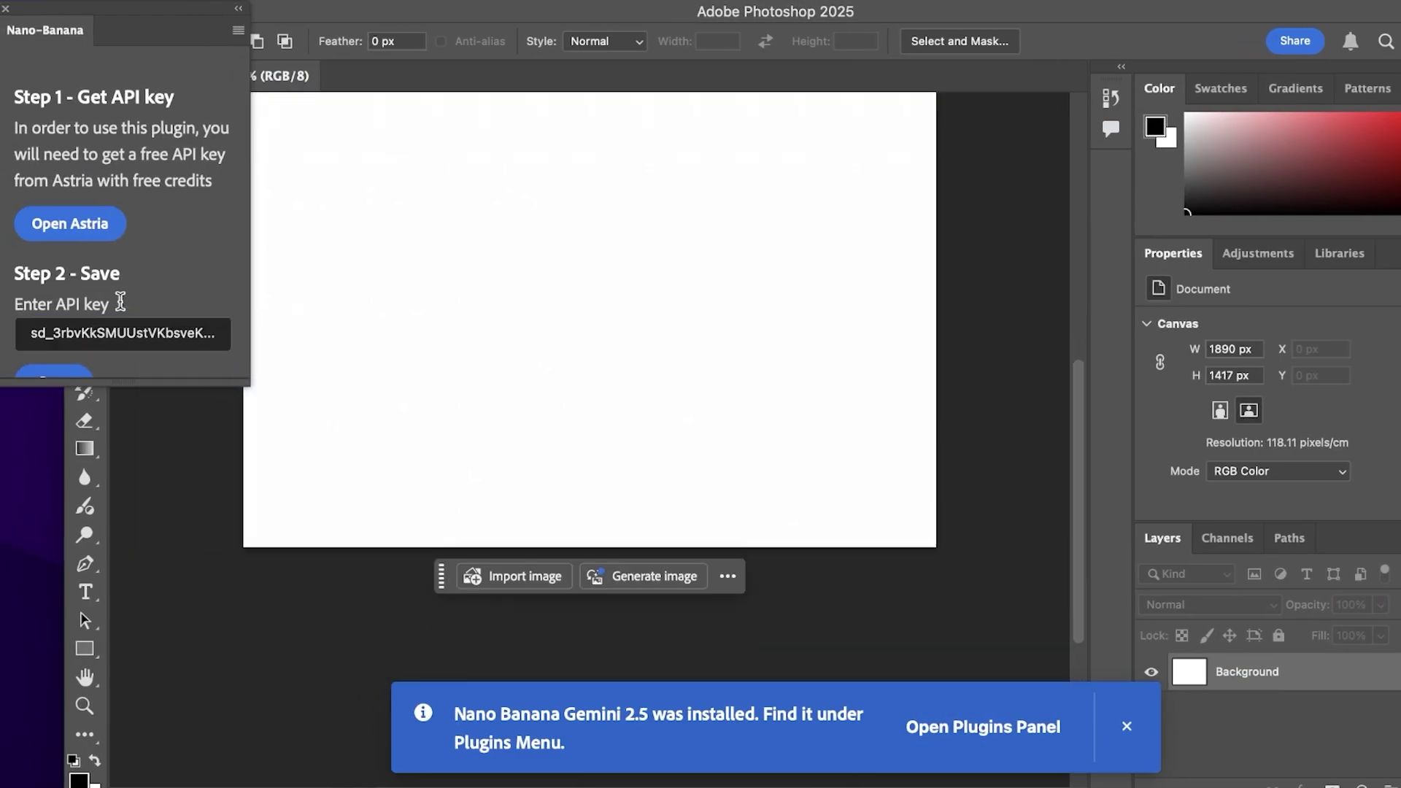
click(67, 373)
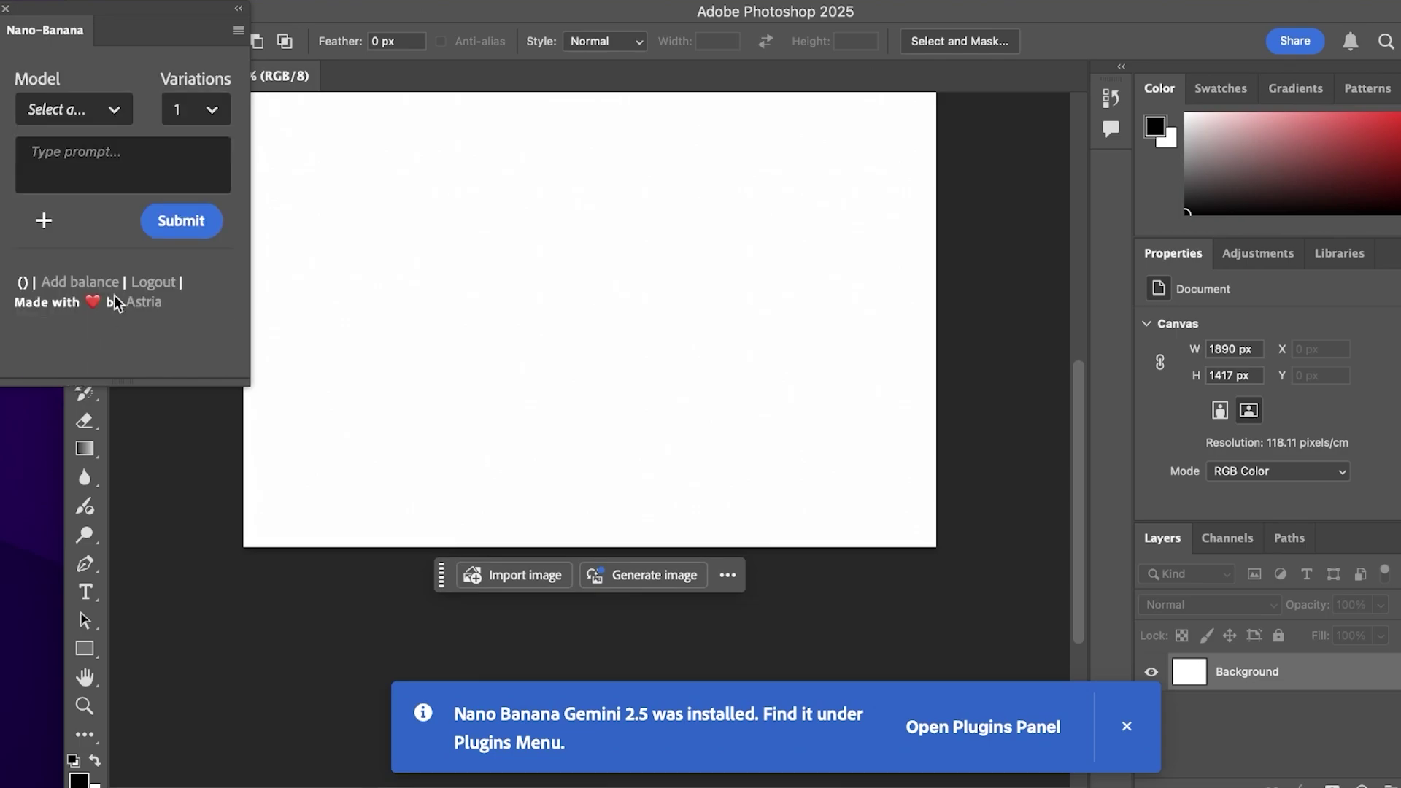
- Look through the list of AI models offered in the Nano-Banana plugin
click(89, 106)
scroll(63, 244, down, 2)
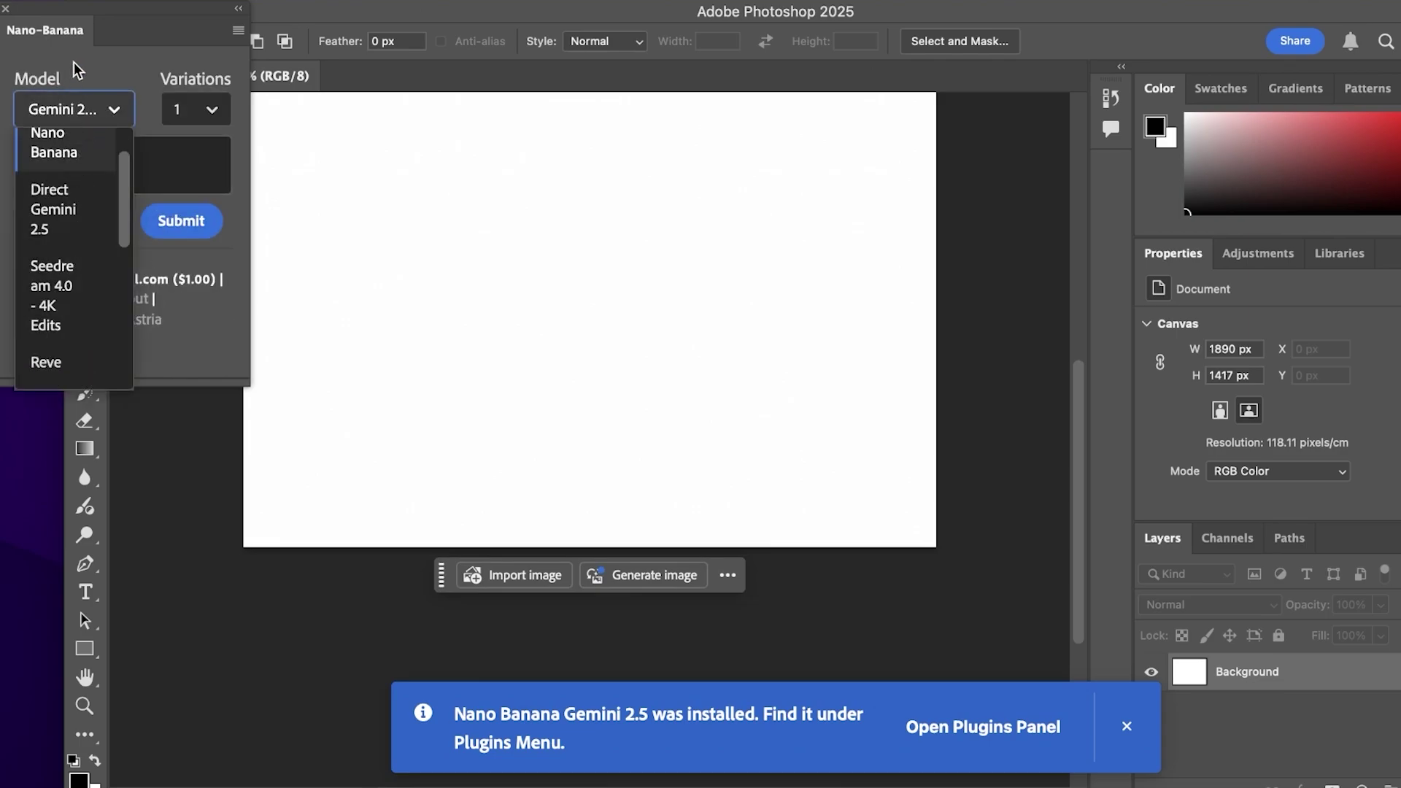
click(182, 6)
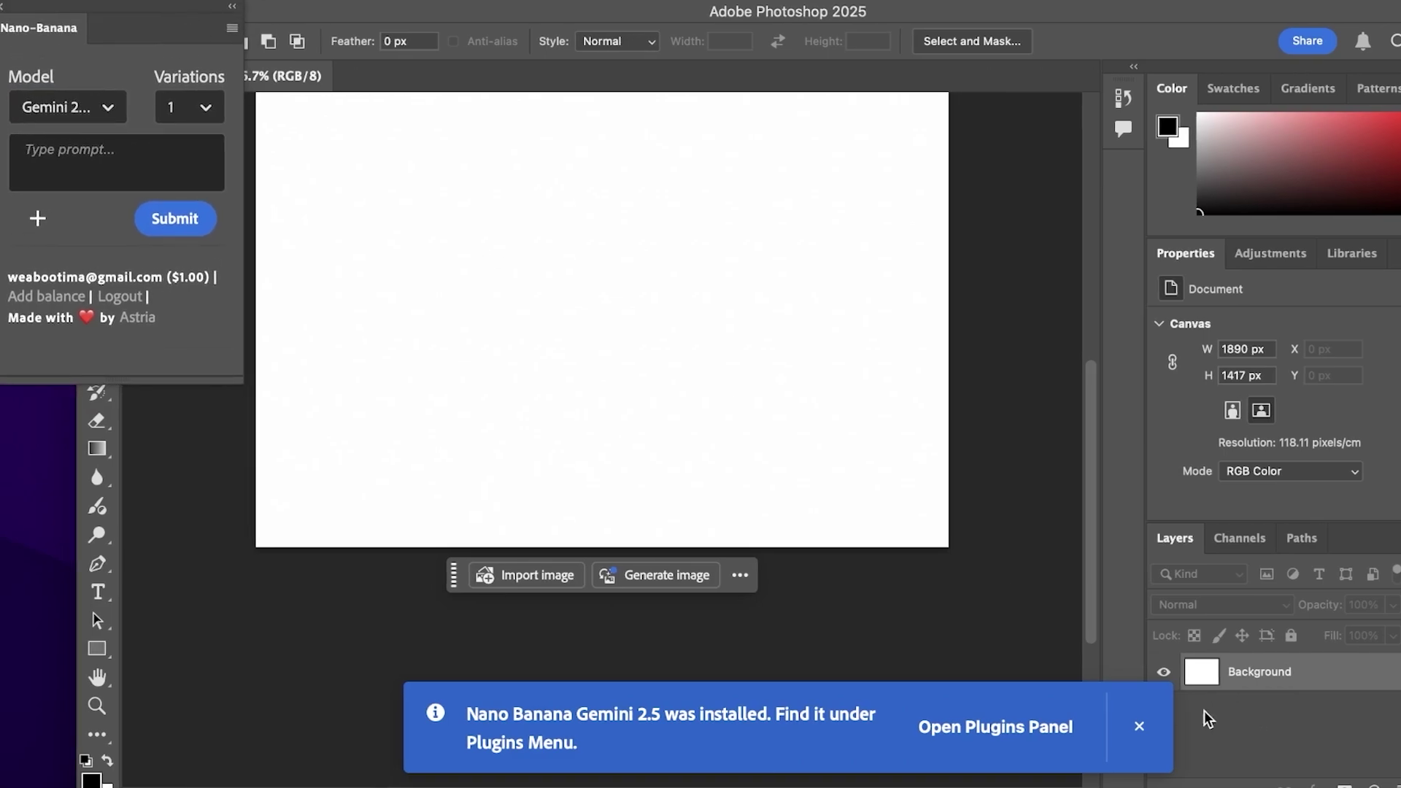
- Check that Nano Banana Gemini 2.5 is listed among Photoshop's installed plugins
click(976, 727)
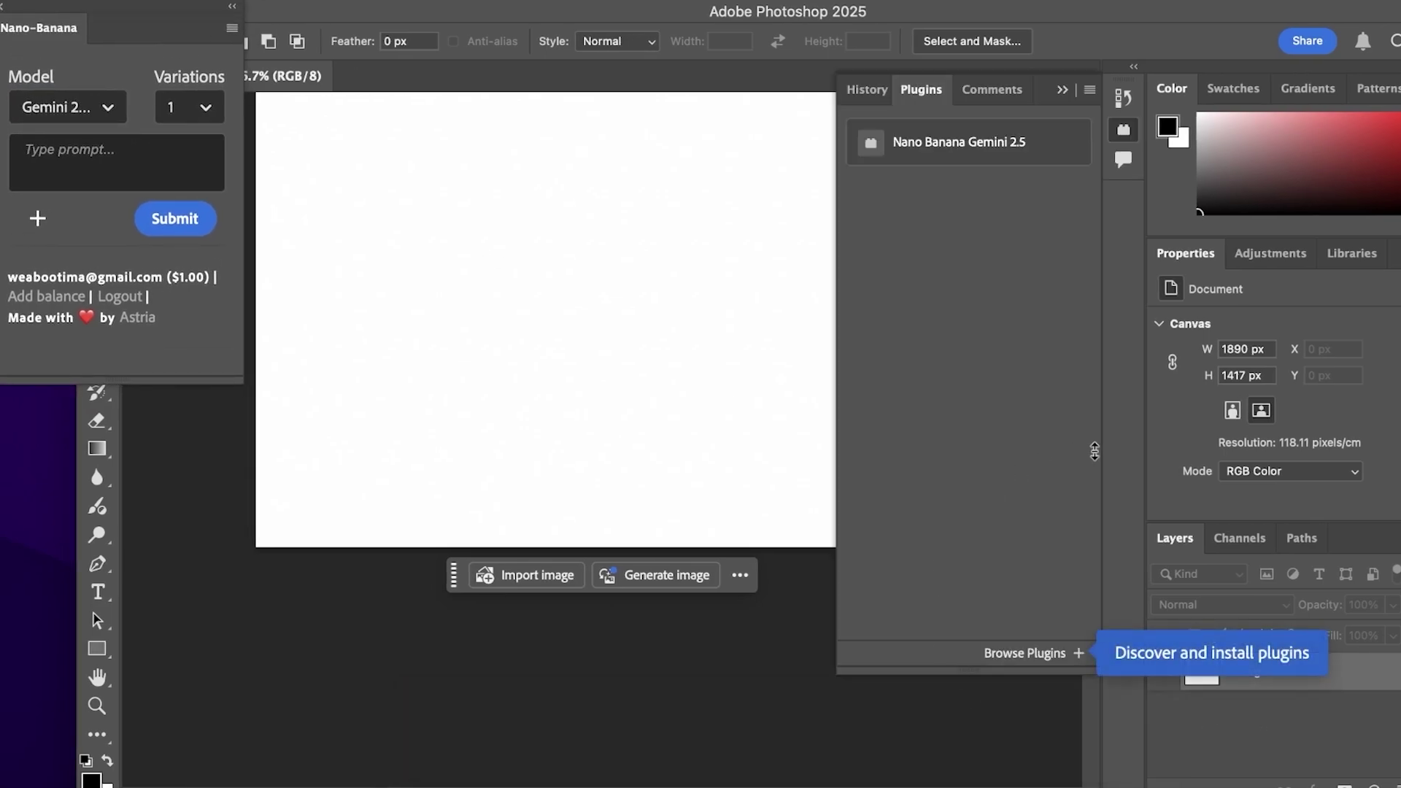
click(1123, 129)
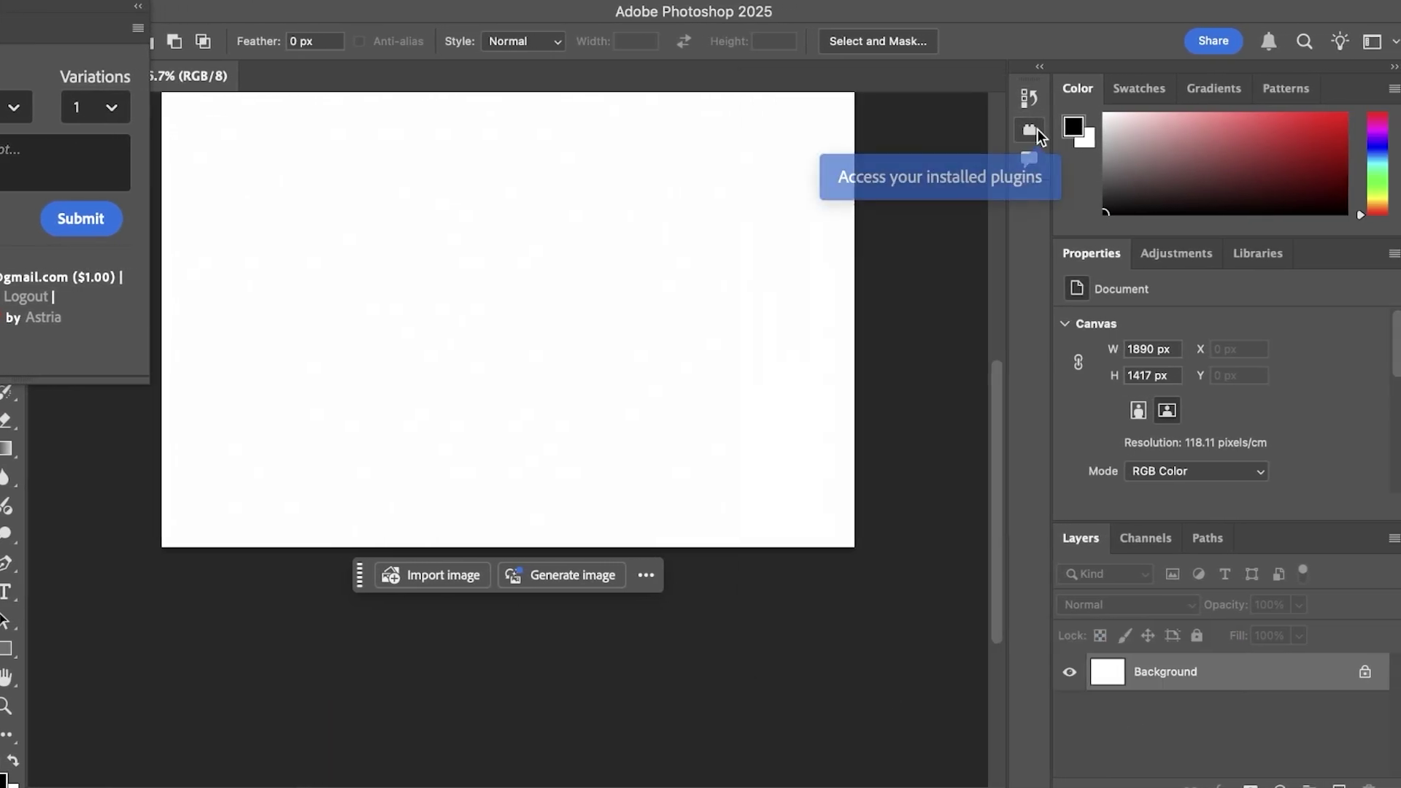
click(1124, 129)
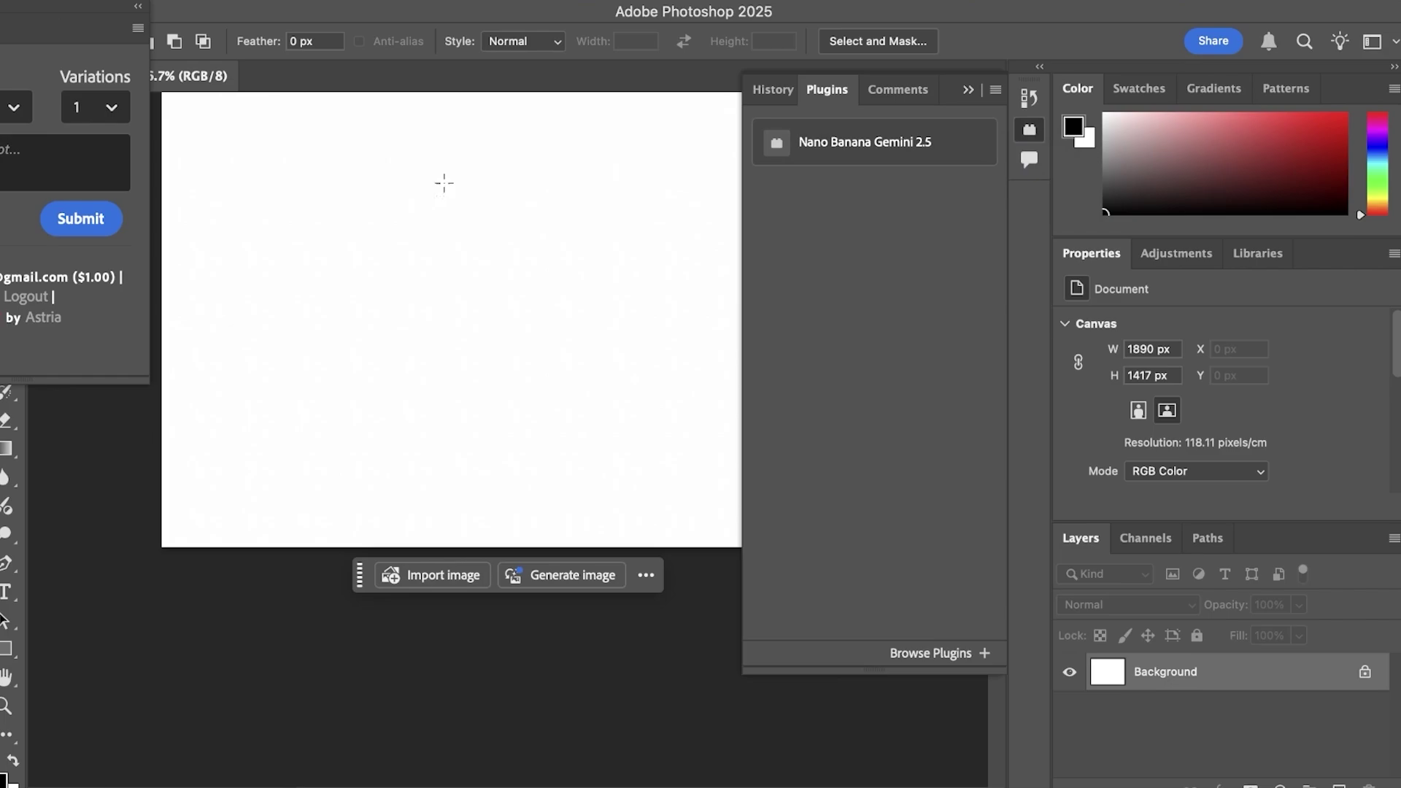
drag(346, 167, 640, 422)
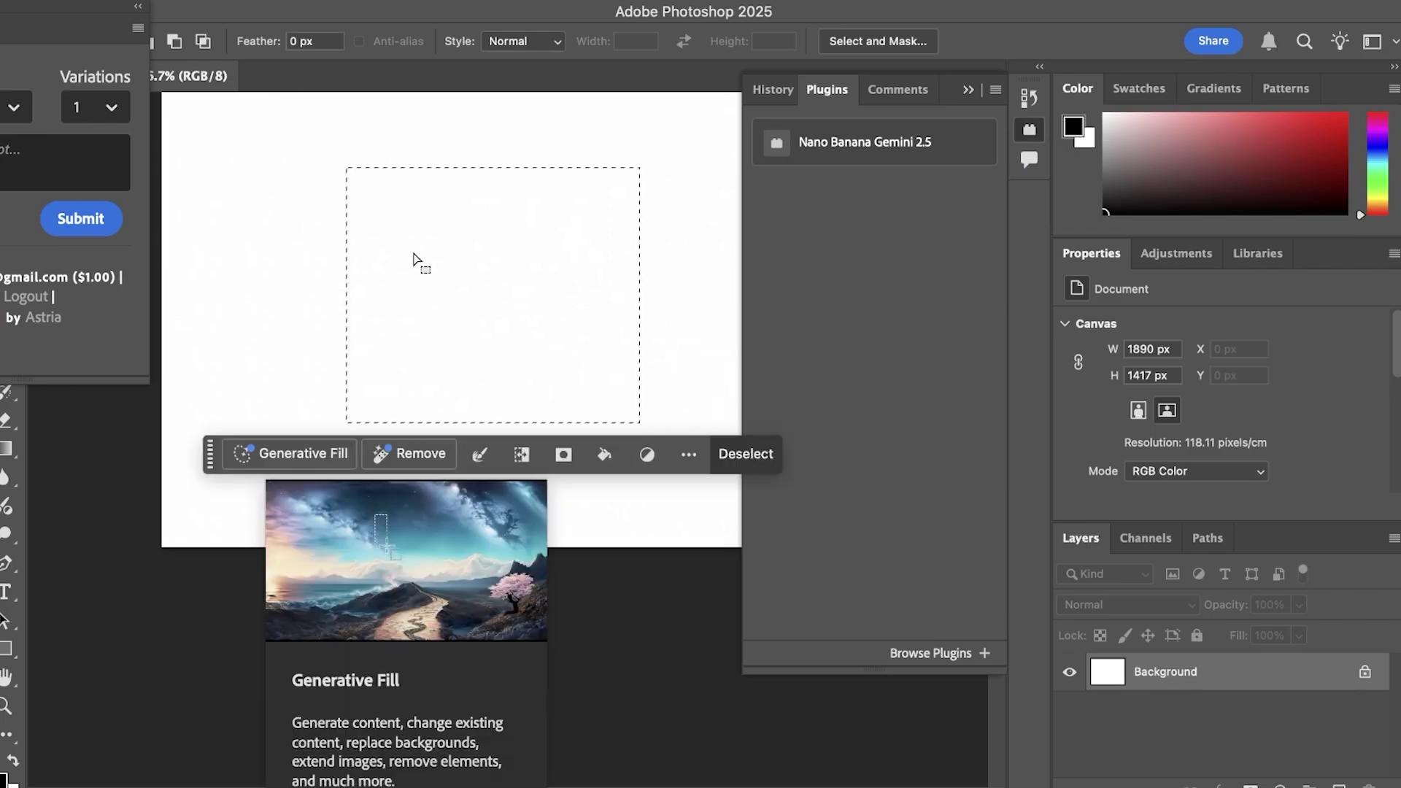
click(306, 266)
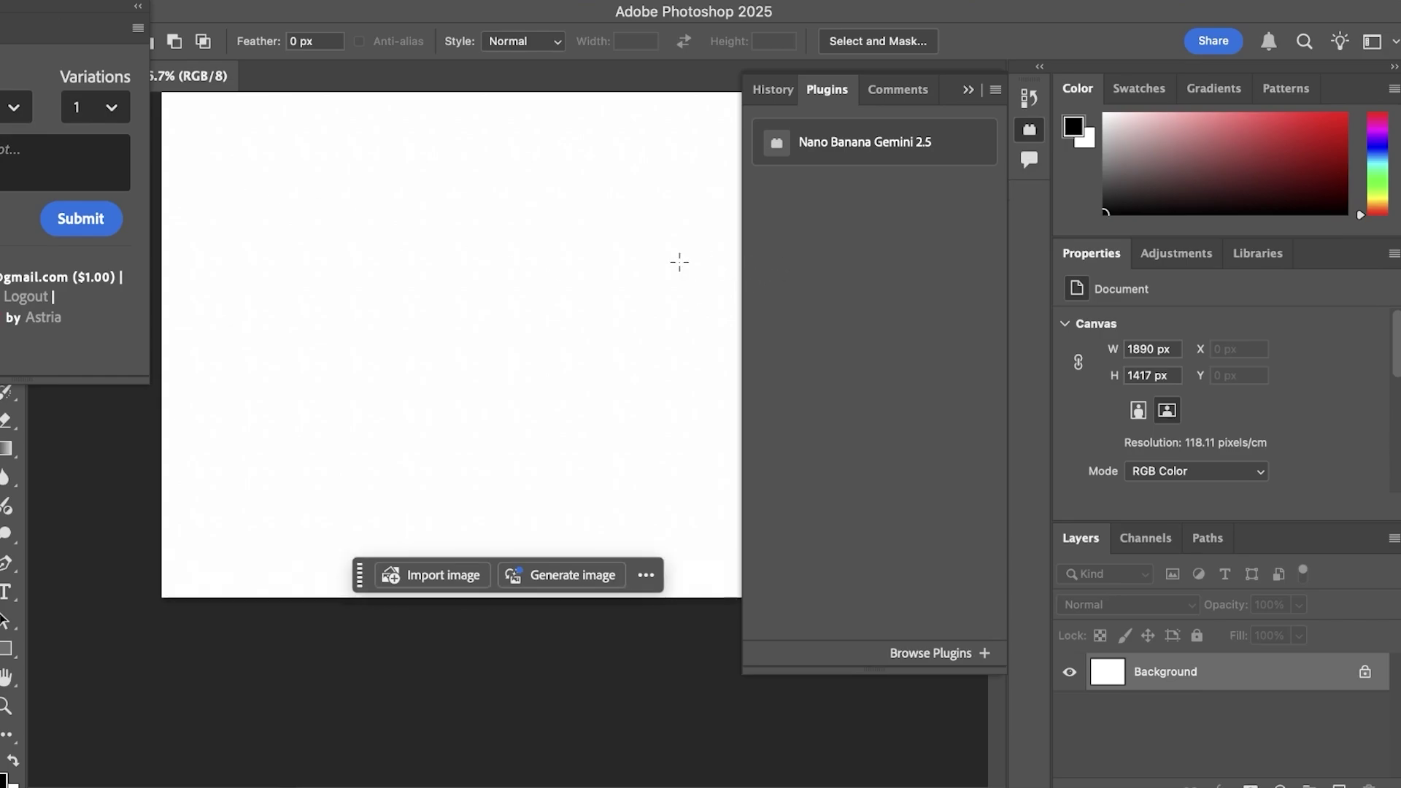
click(1023, 140)
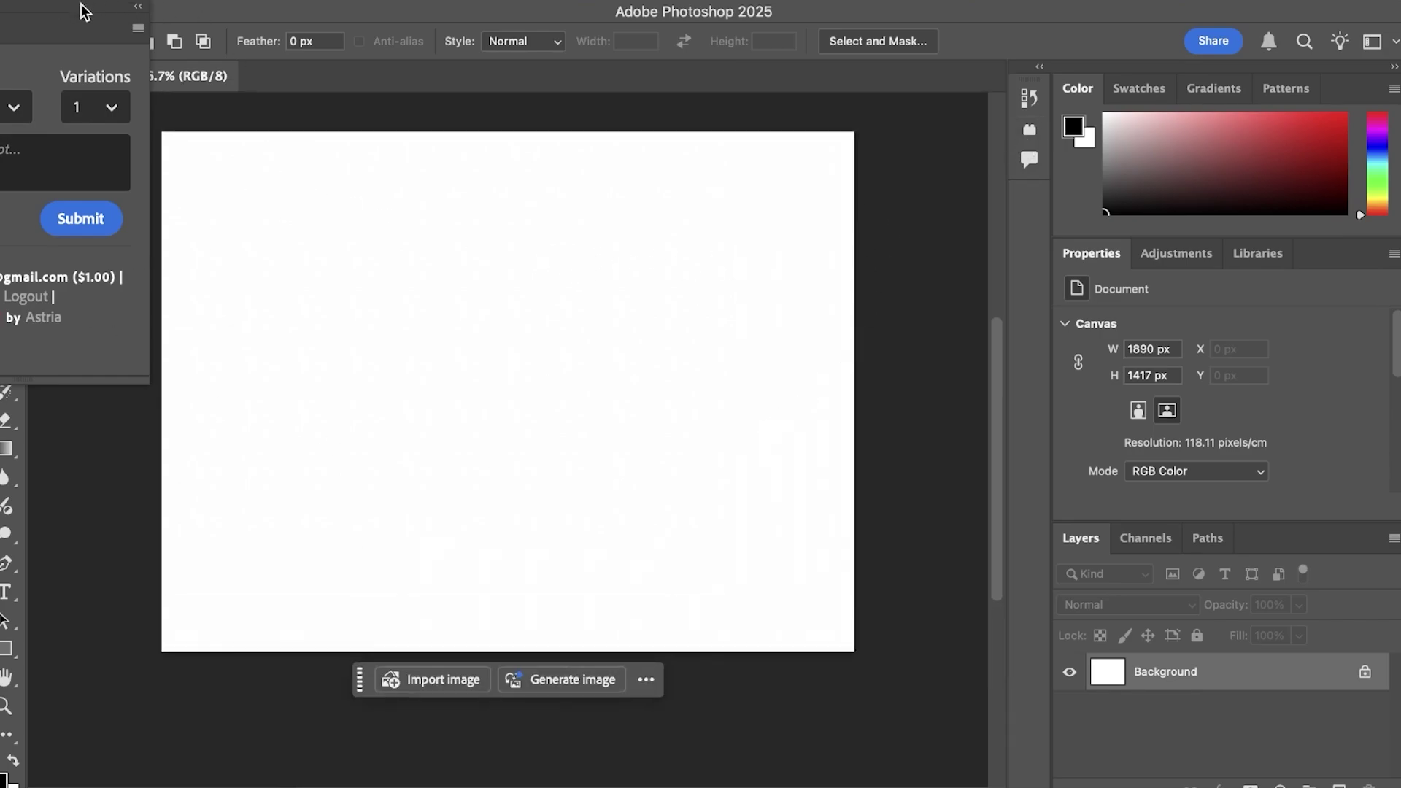
- Dock the floating Nano-Banana plugin between the Properties and Layers groups
drag(84, 11, 69, 235)
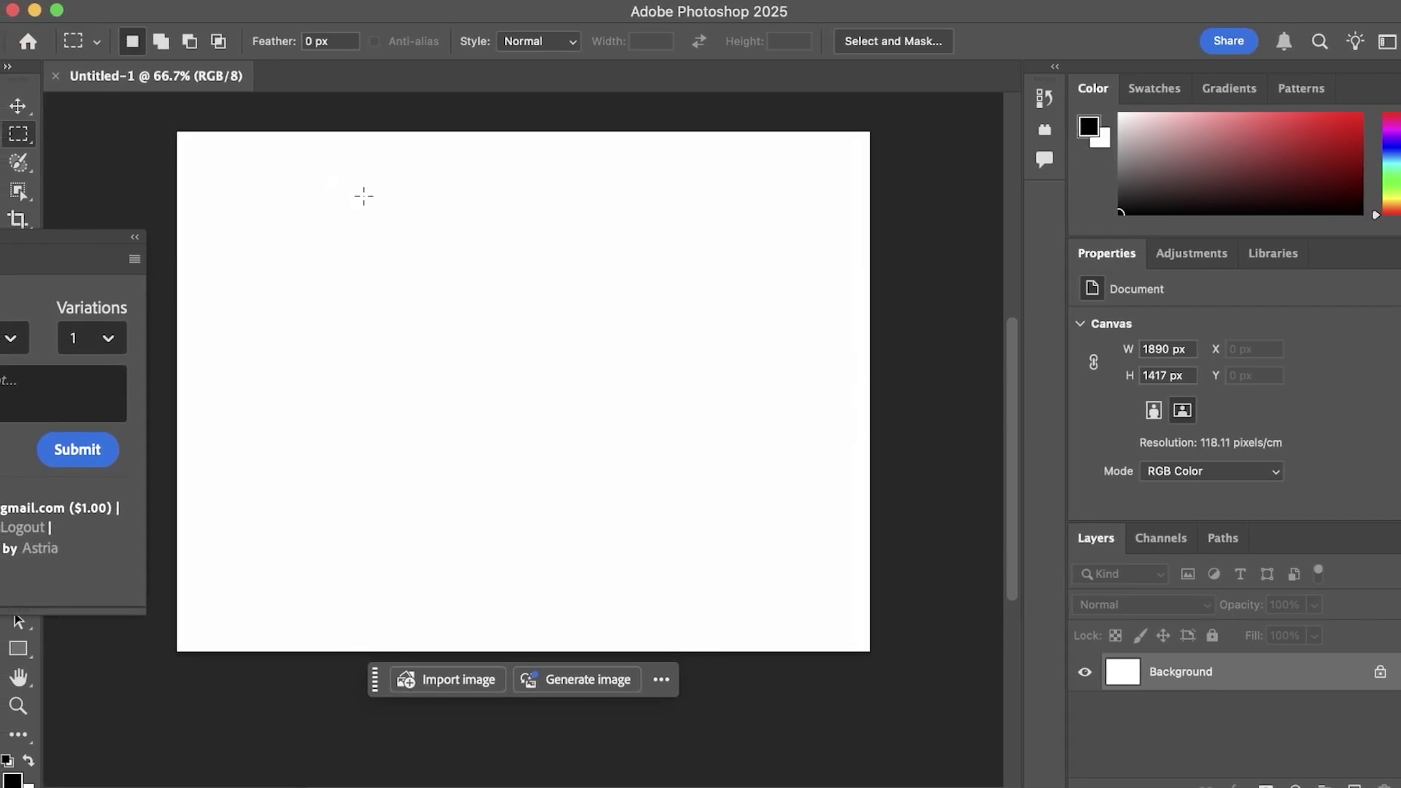
drag(37, 248, 1189, 512)
scroll(1226, 528, down, 5)
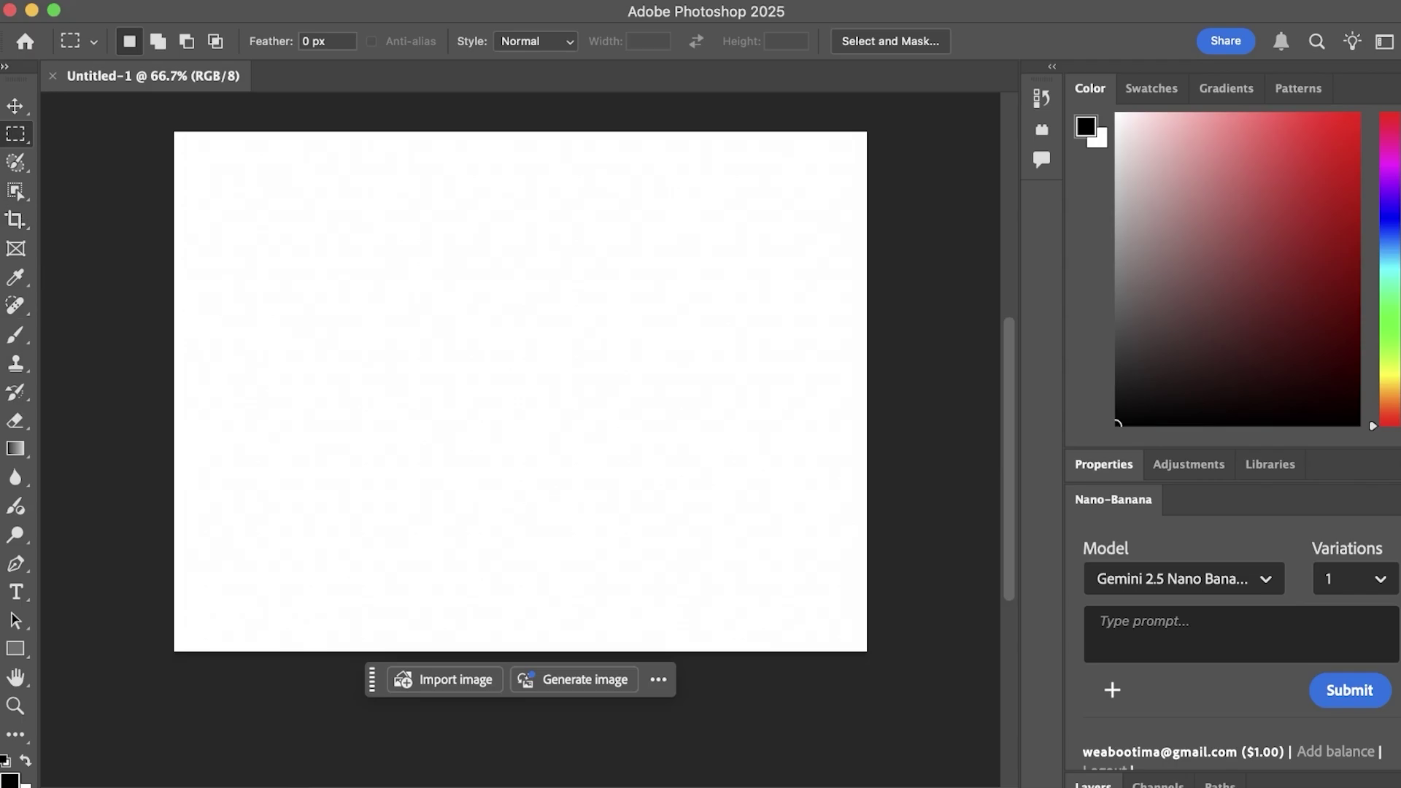
- Switch to Finder and open the Downloads folder to find an image for editing
key(super+Tab)
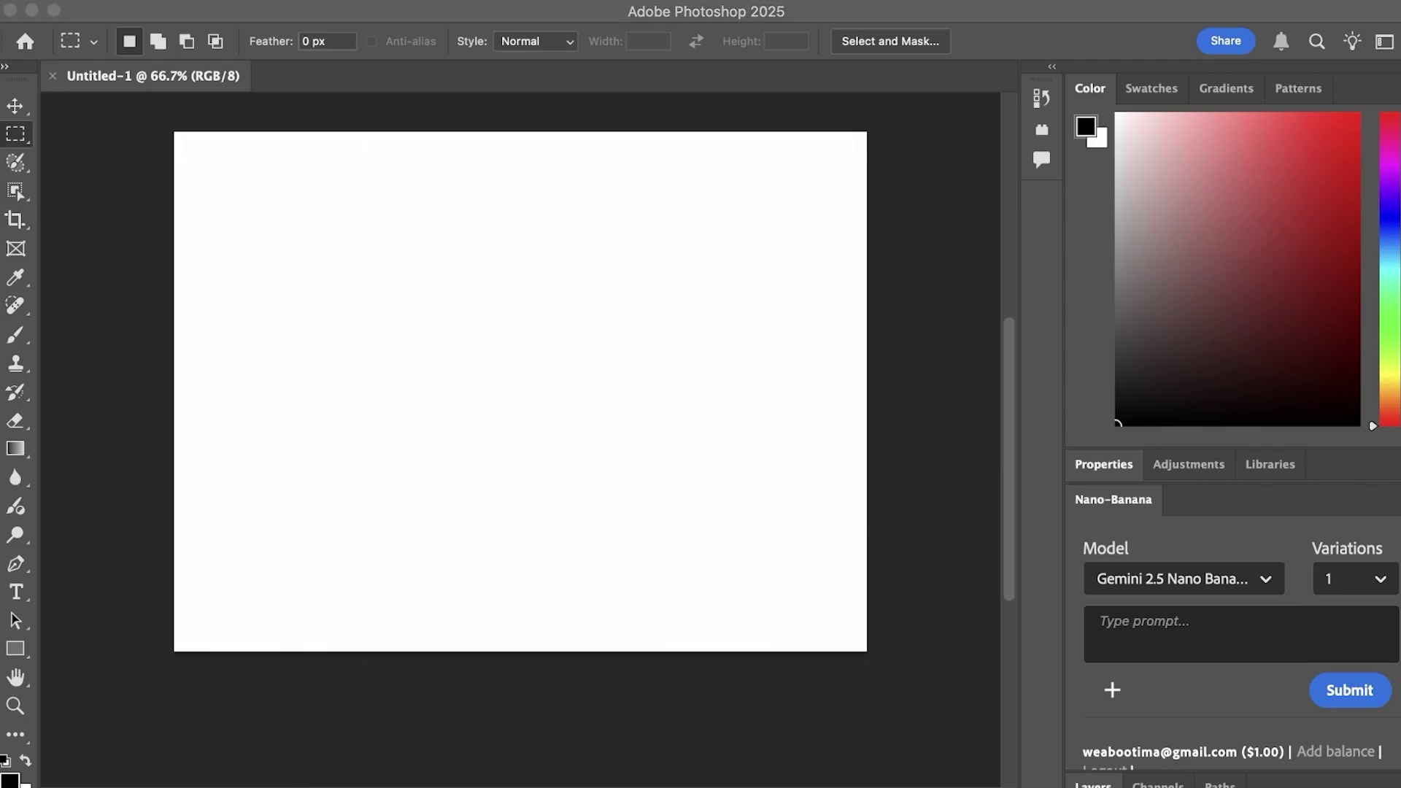
scroll(363, 554, down, 10)
scroll(151, 234, up, 3)
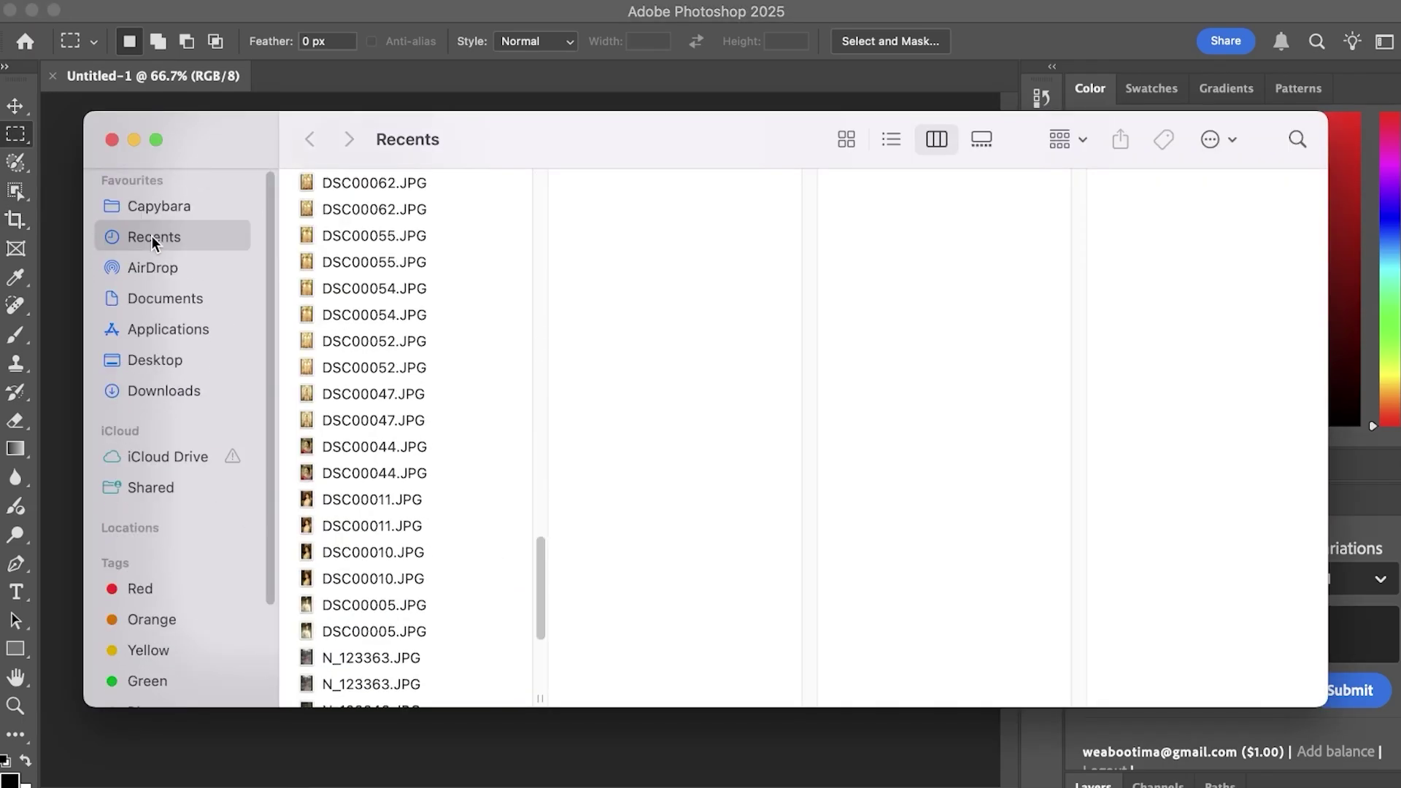
click(157, 387)
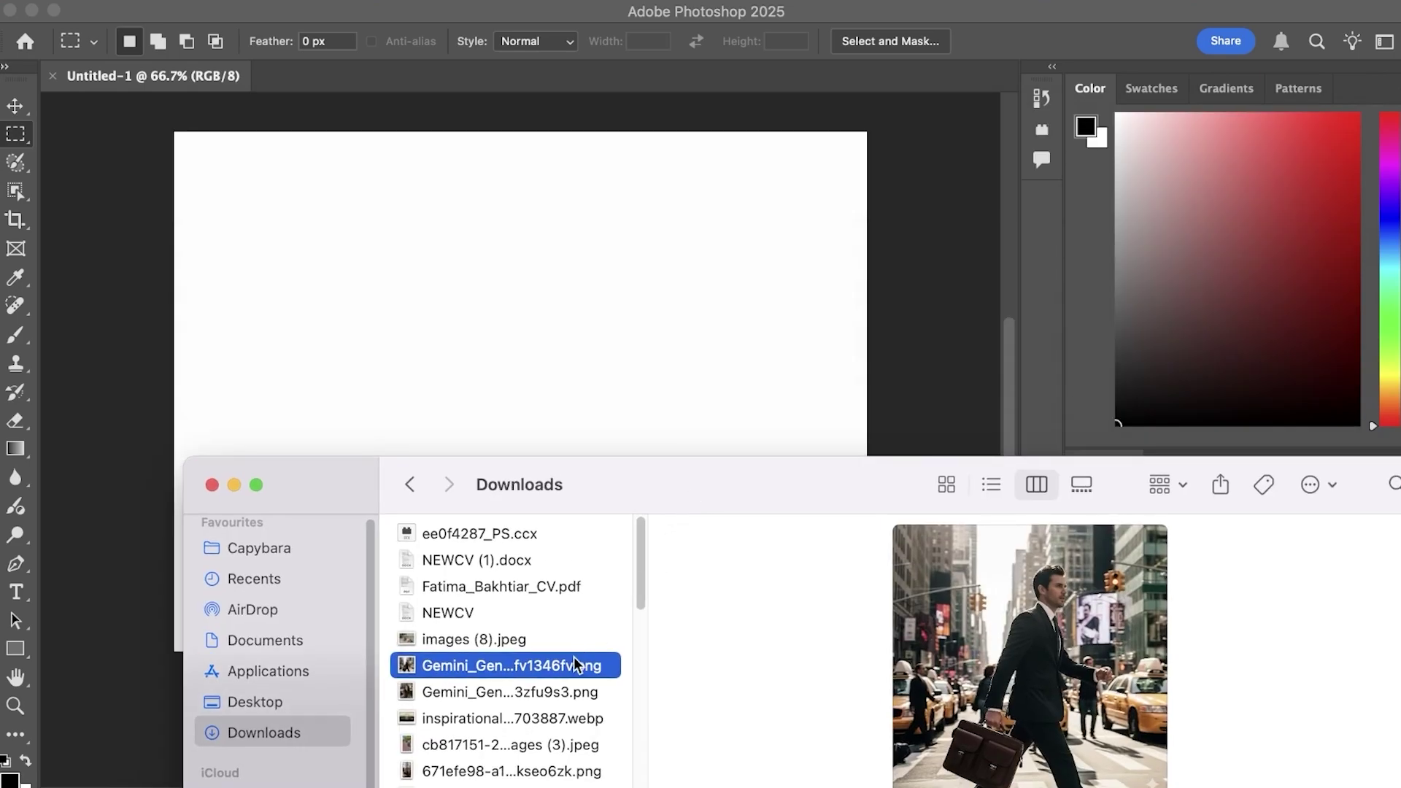
- Place Gemini_Generated_Image_46fv1346fv1346fv.png from Downloads onto the blank canvas and close the Finder window
drag(576, 664, 562, 496)
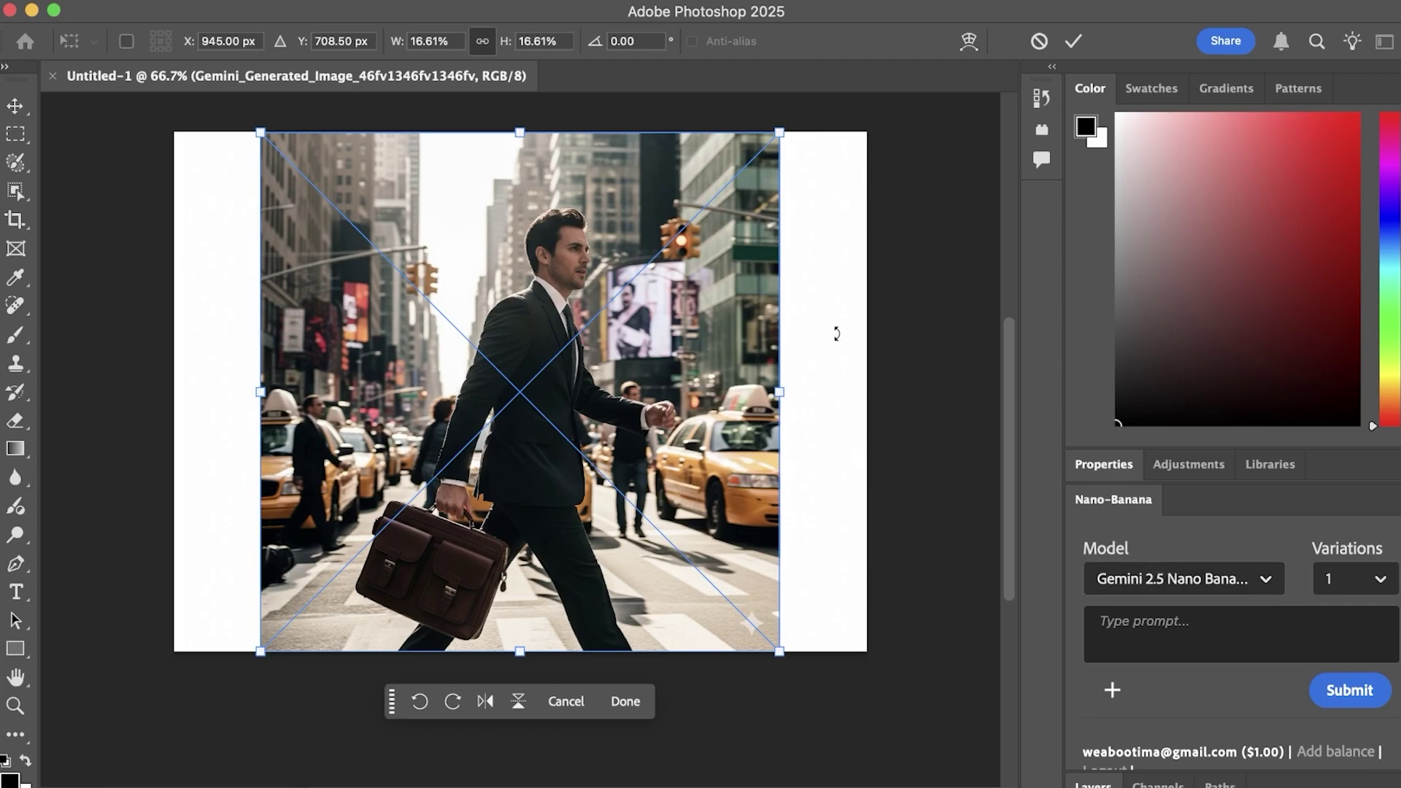
mouse_move(585, 378)
mouse_down()
mouse_move(558, 376)
mouse_move(584, 372)
mouse_up()
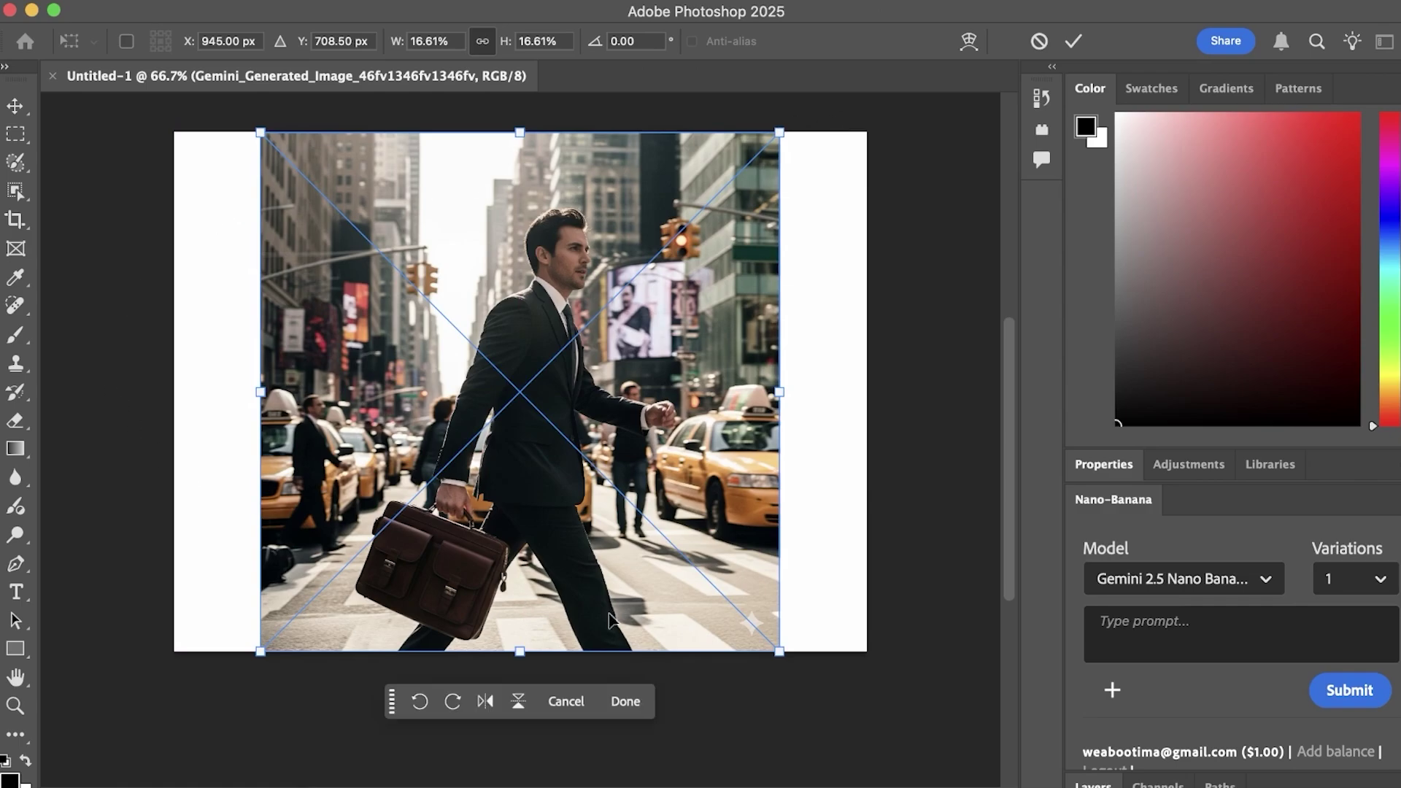
click(1394, 502)
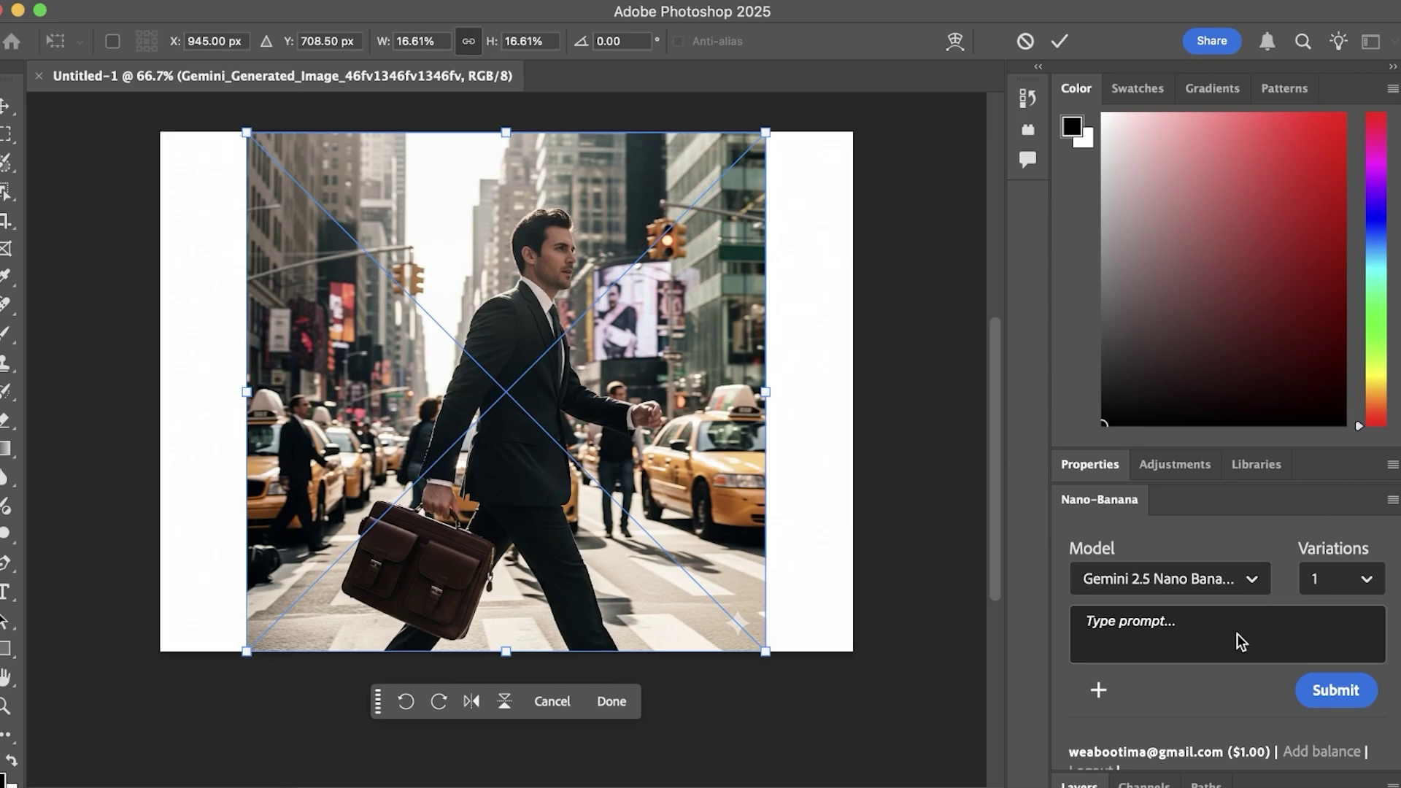
key(super+Tab)
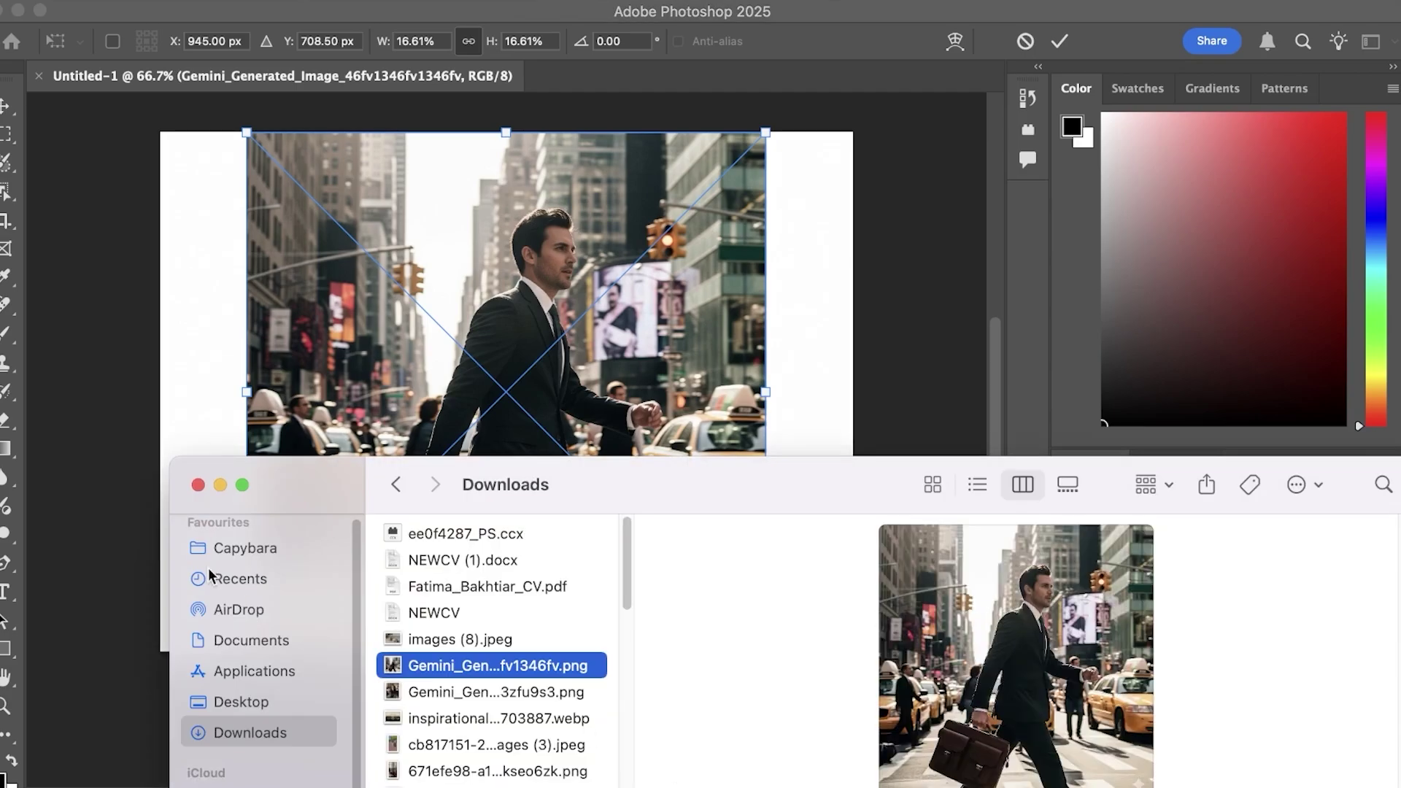
click(196, 486)
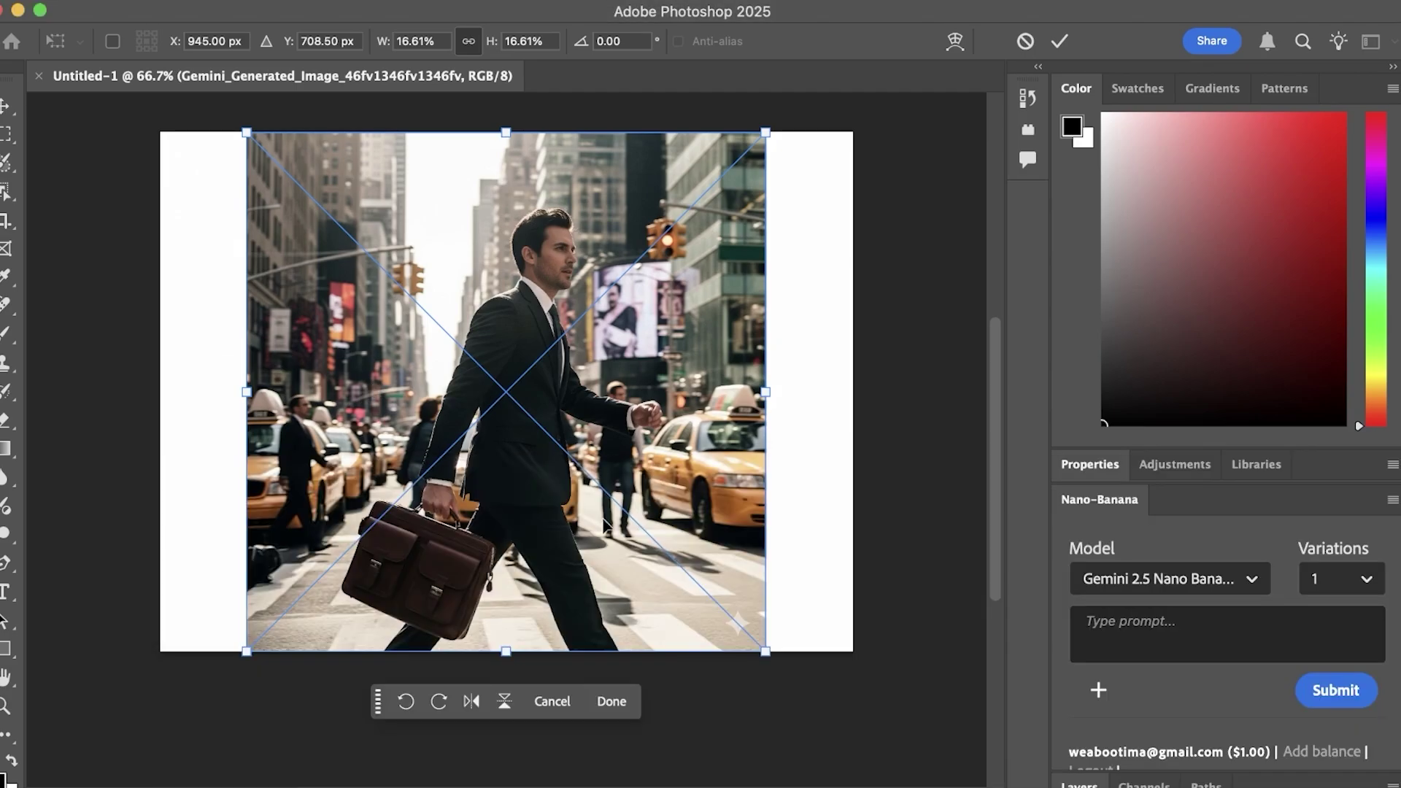
- Scale the placed street photo to 9.73% with white space around it, commit the transform and dismiss the Adjustments presets tip
drag(248, 653, 354, 567)
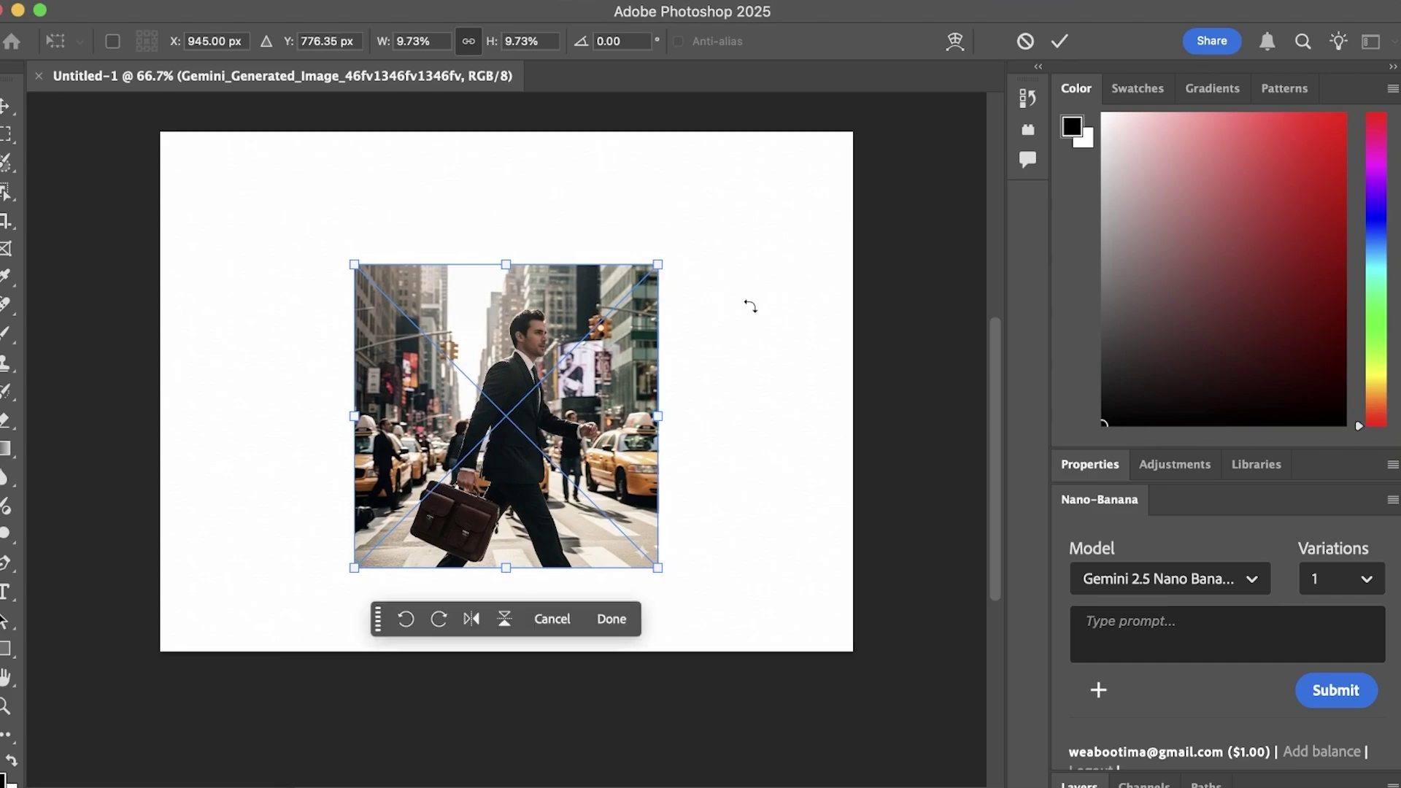
click(1025, 131)
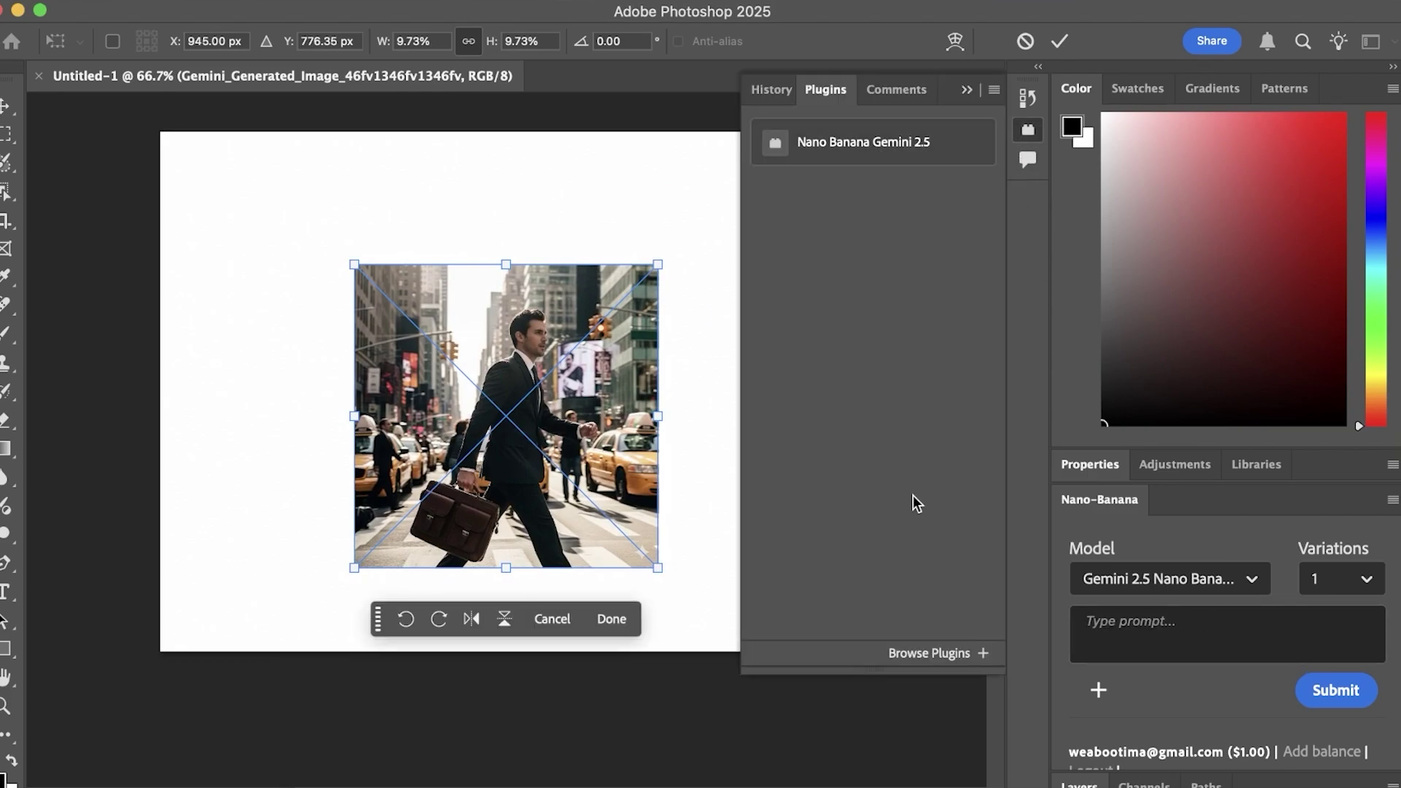
key(Return)
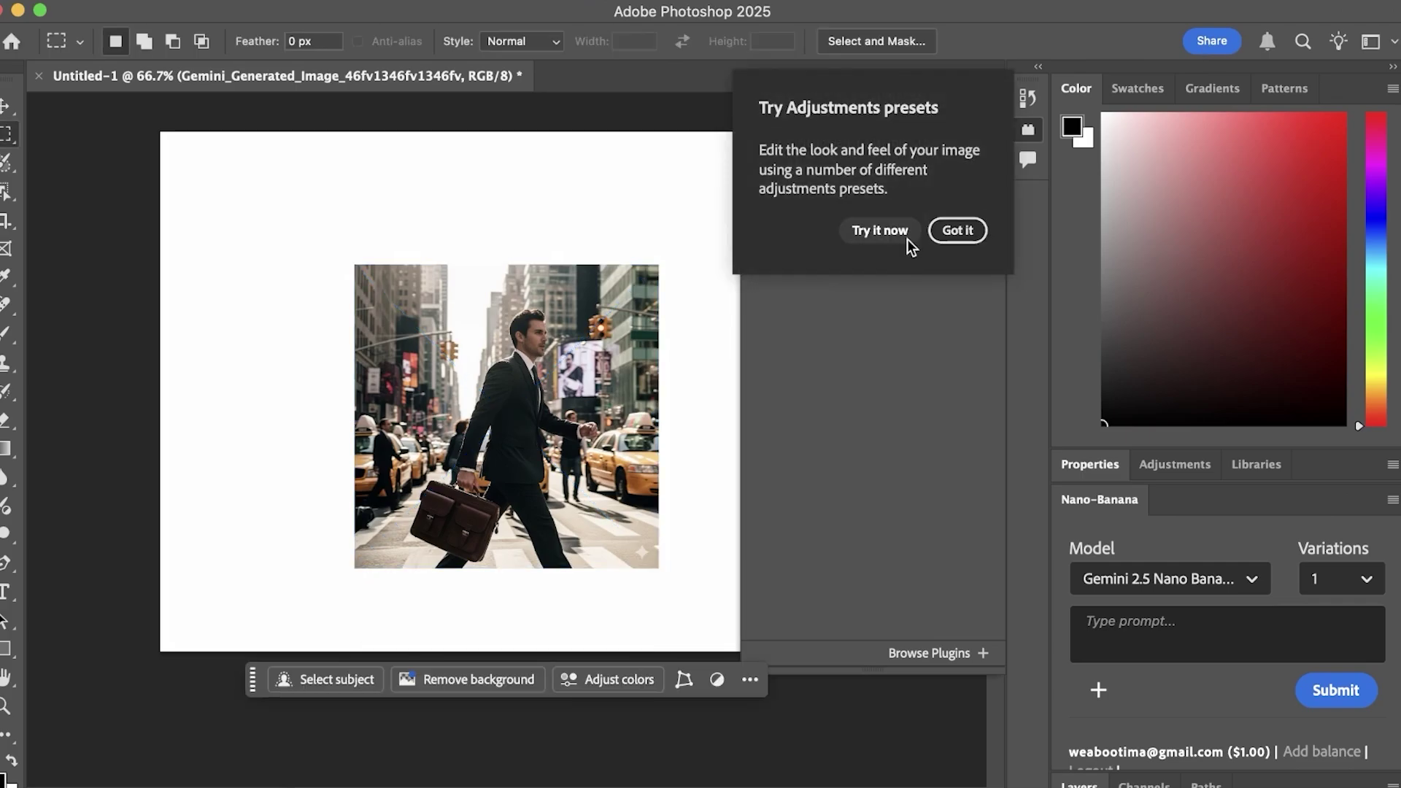
click(962, 229)
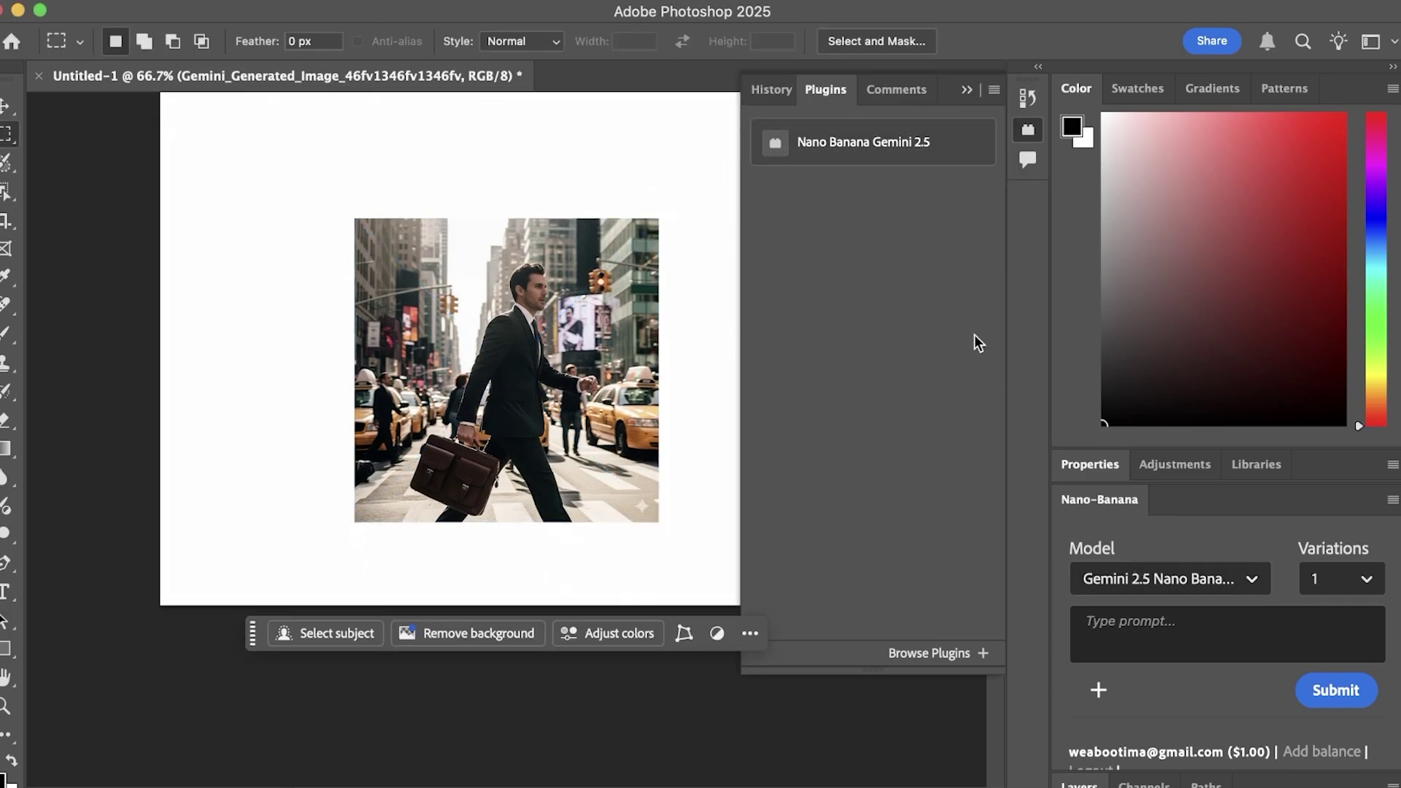
scroll(500, 450, up, 1)
scroll(501, 450, down, 1)
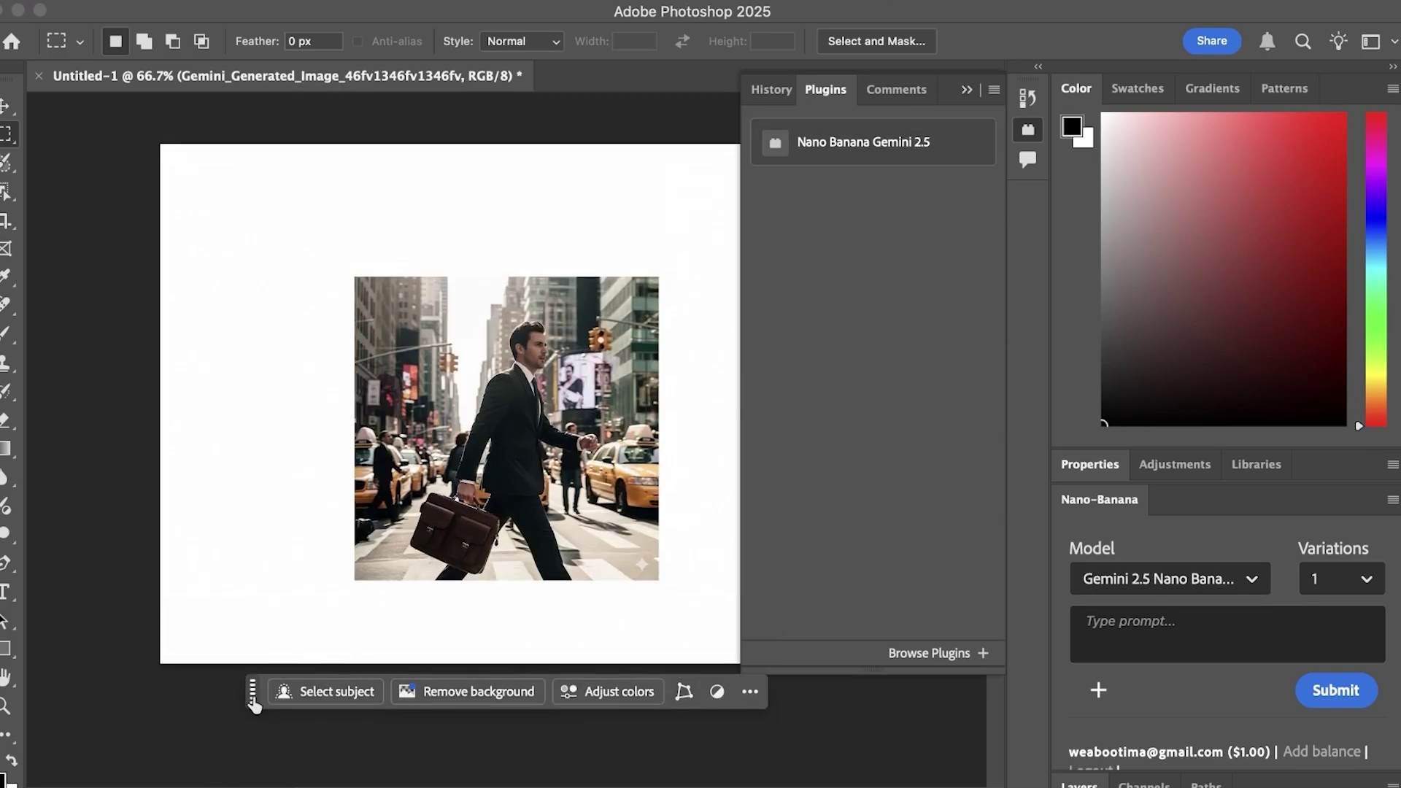
drag(178, 166, 777, 277)
click(226, 306)
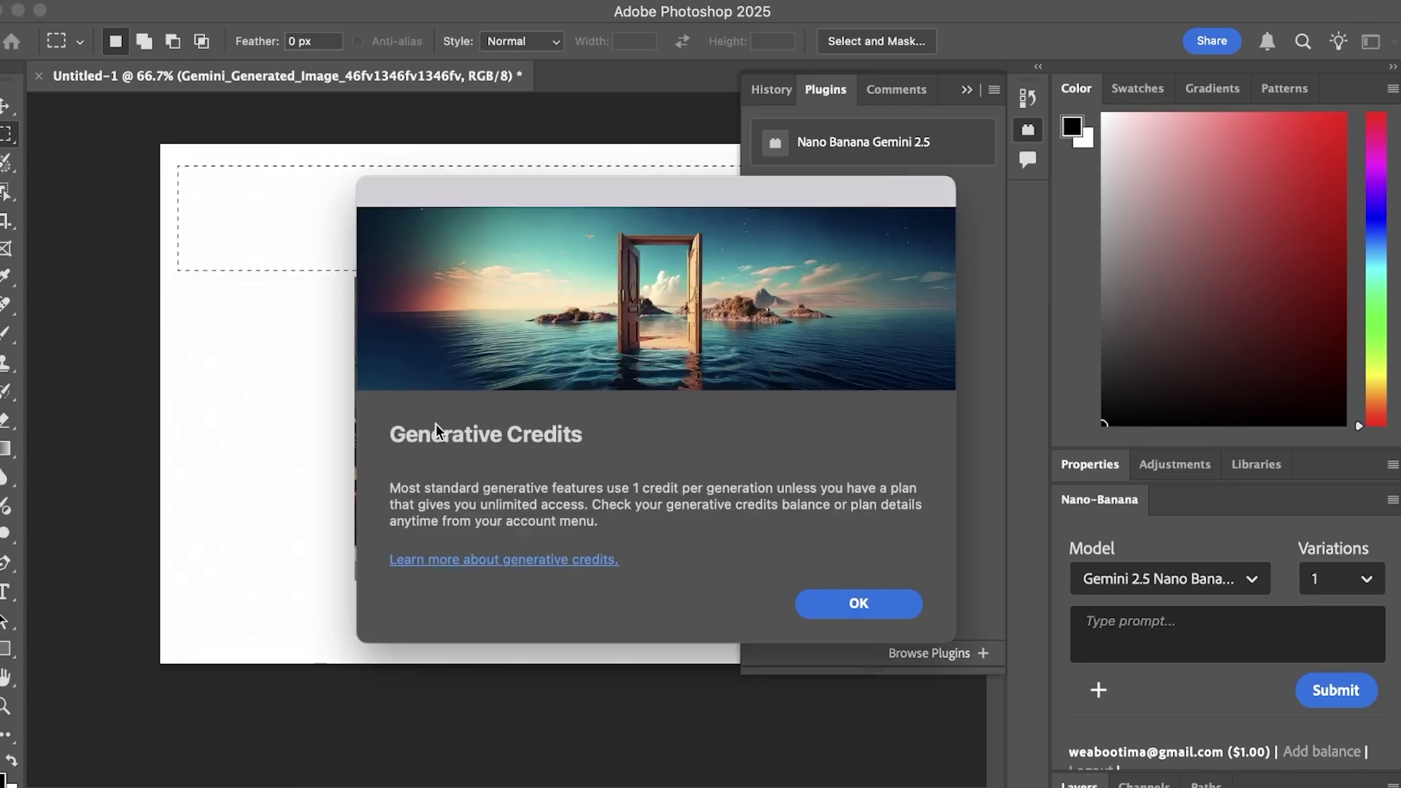
click(861, 606)
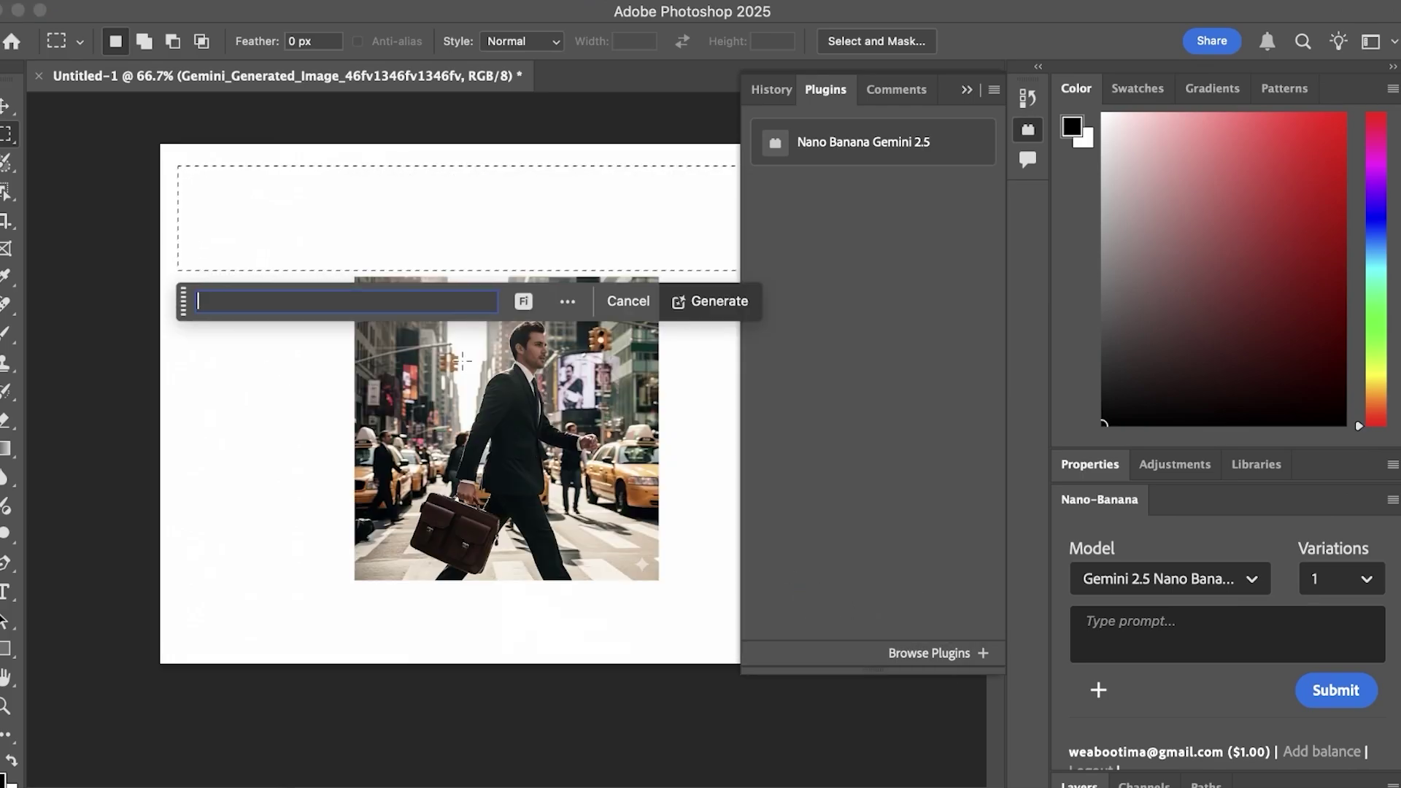
text(fill acco)
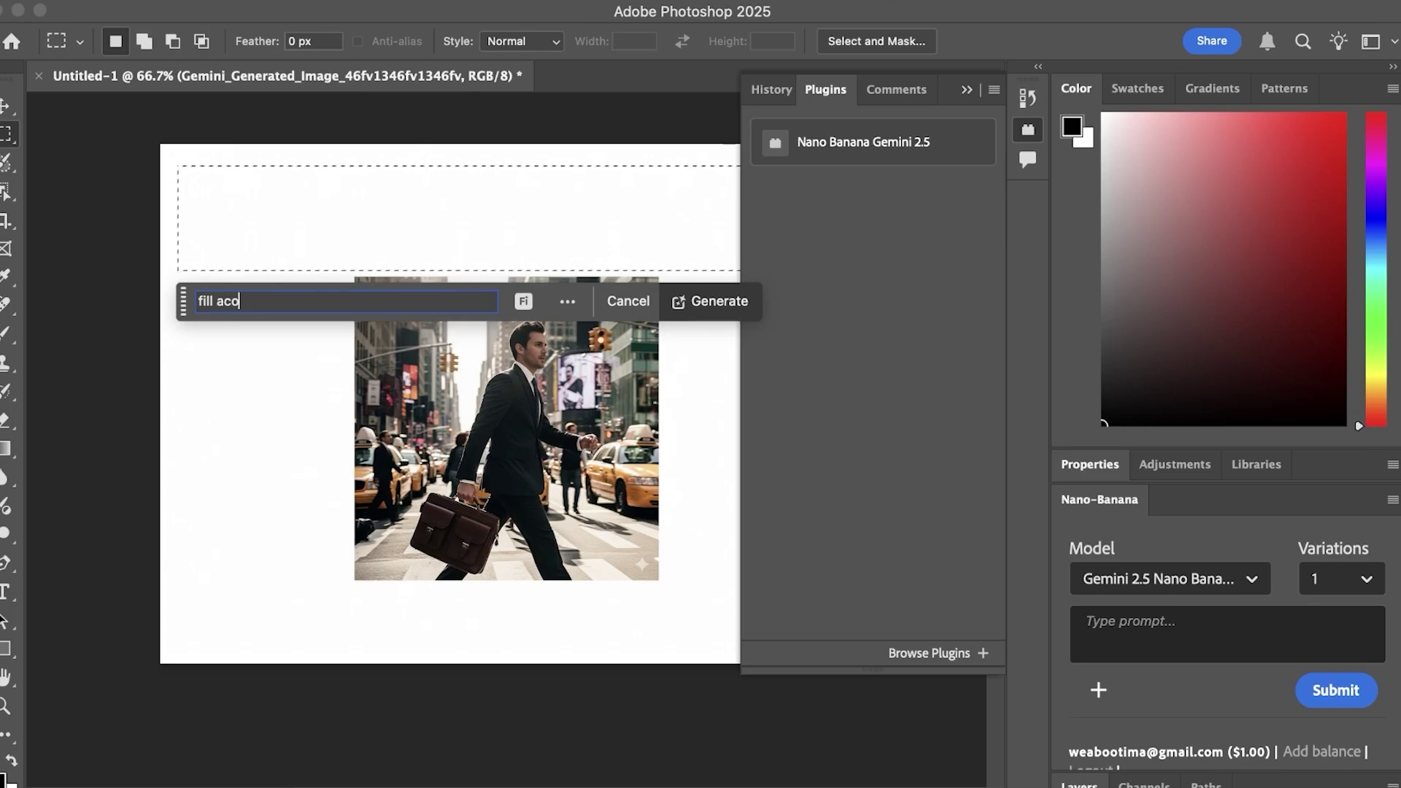
text(rding to the p)
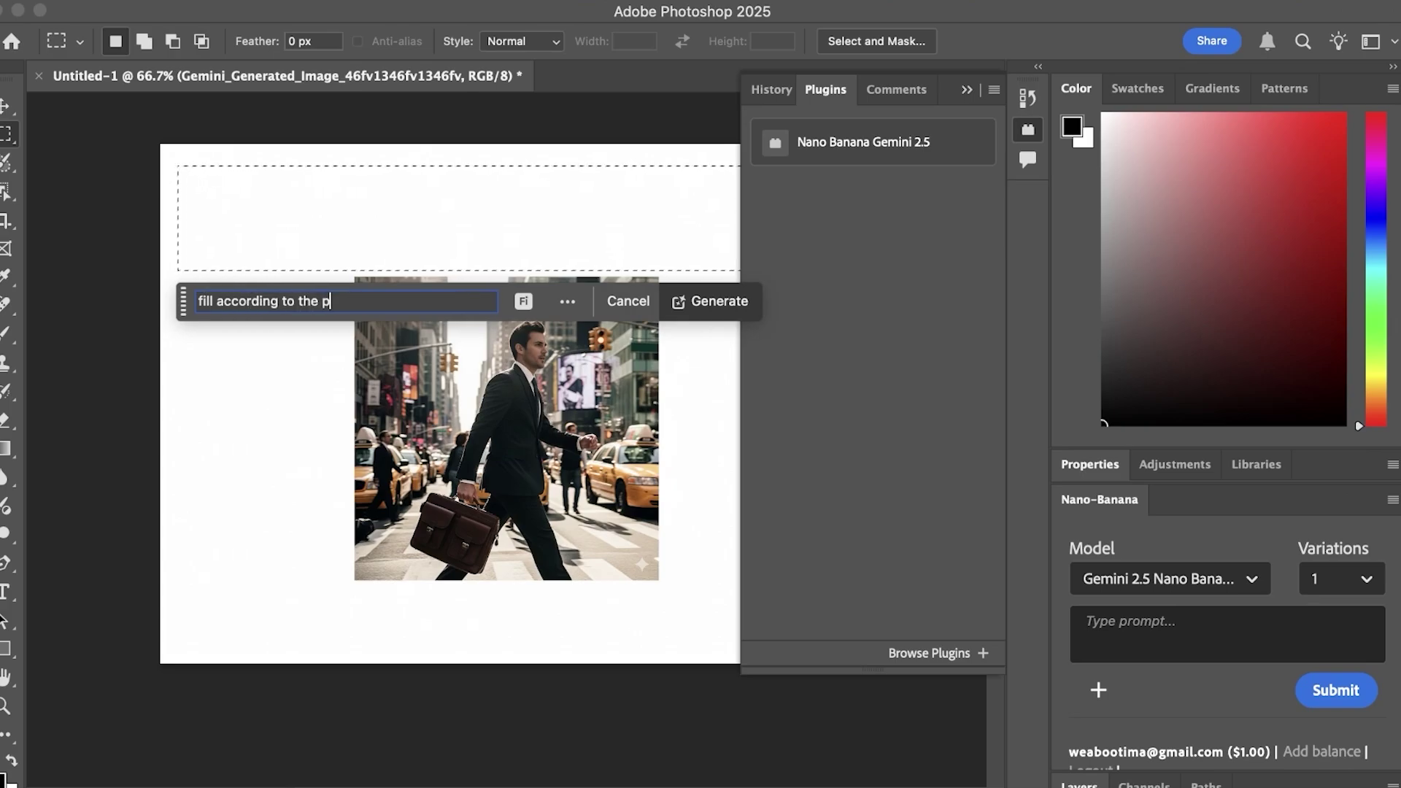
text(hoto backgroud)
key(Return)
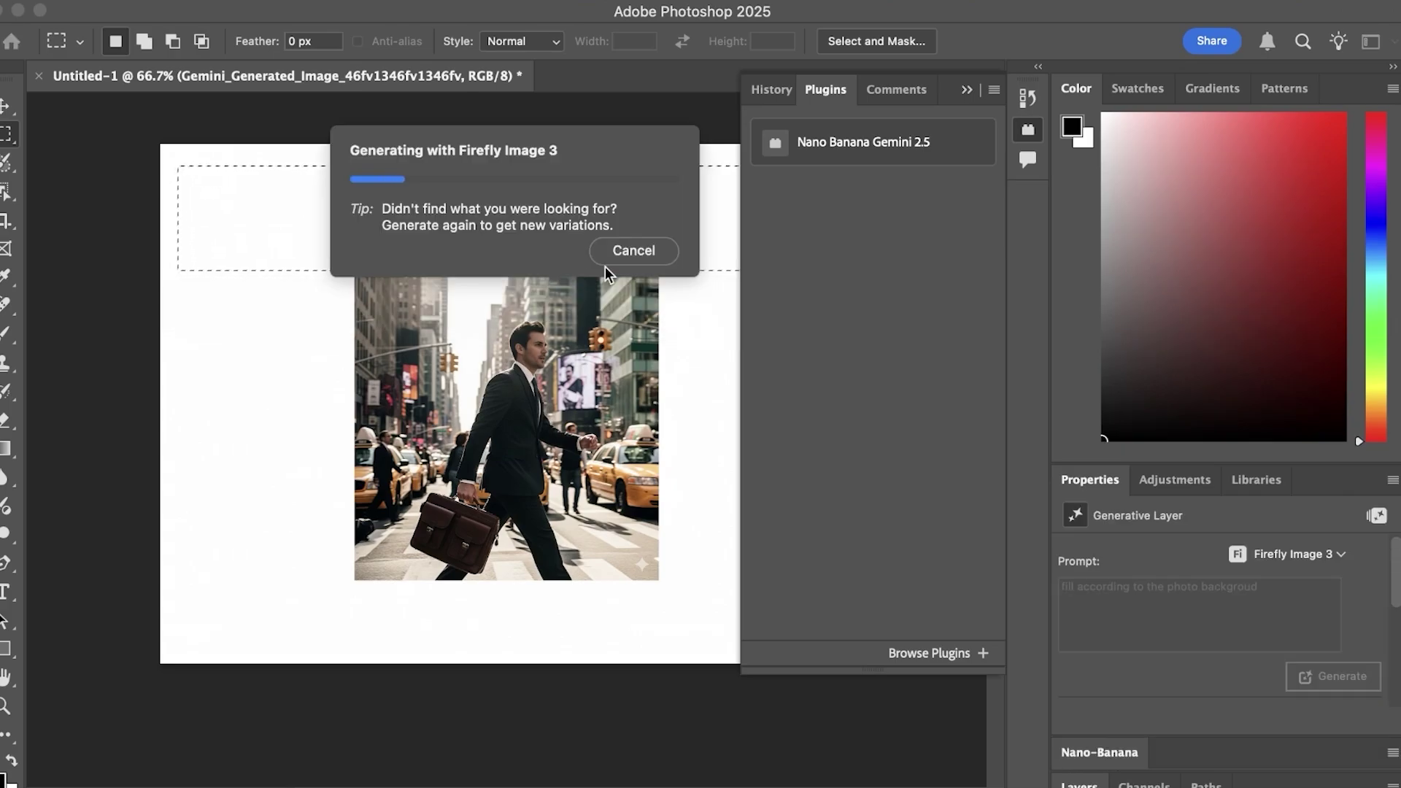
click(610, 257)
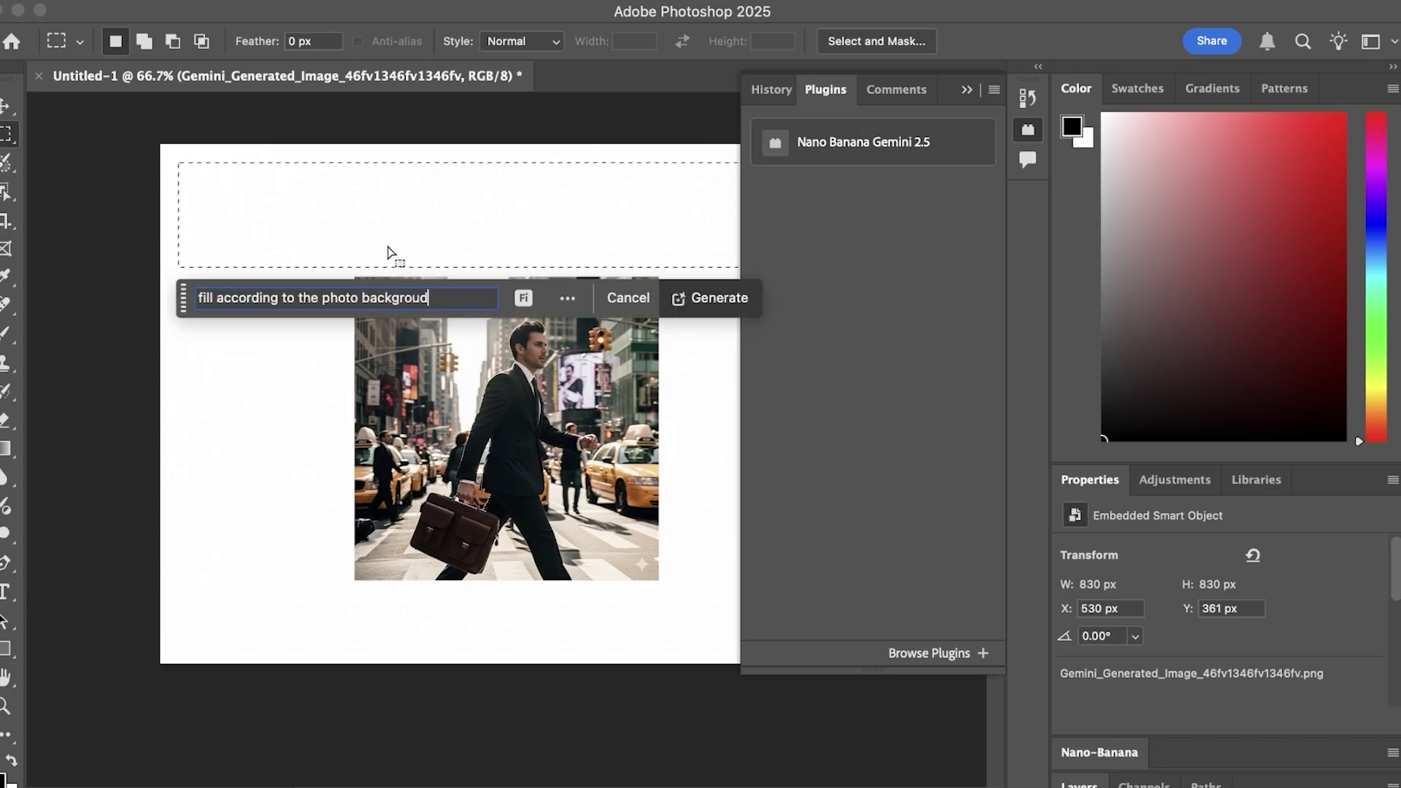
click(628, 297)
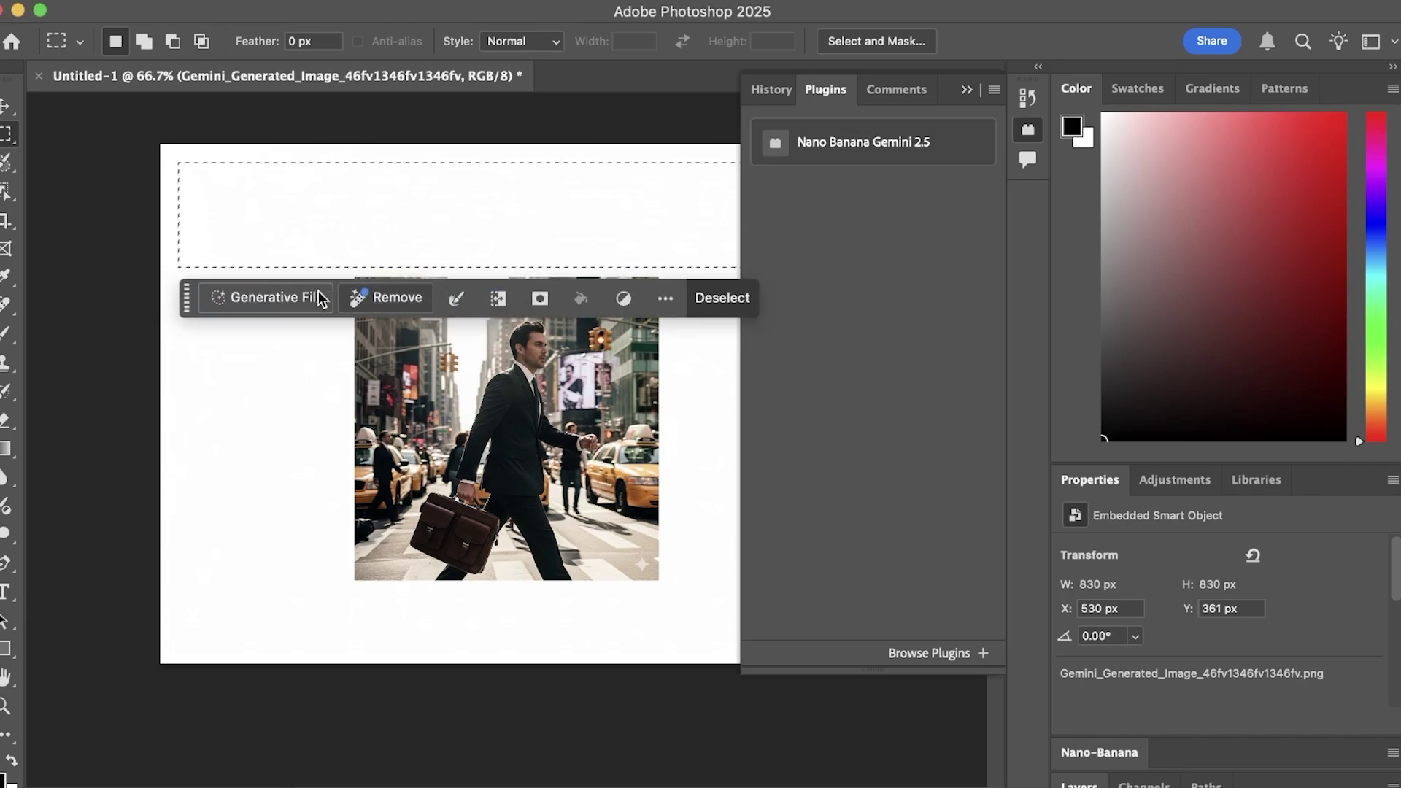
click(315, 418)
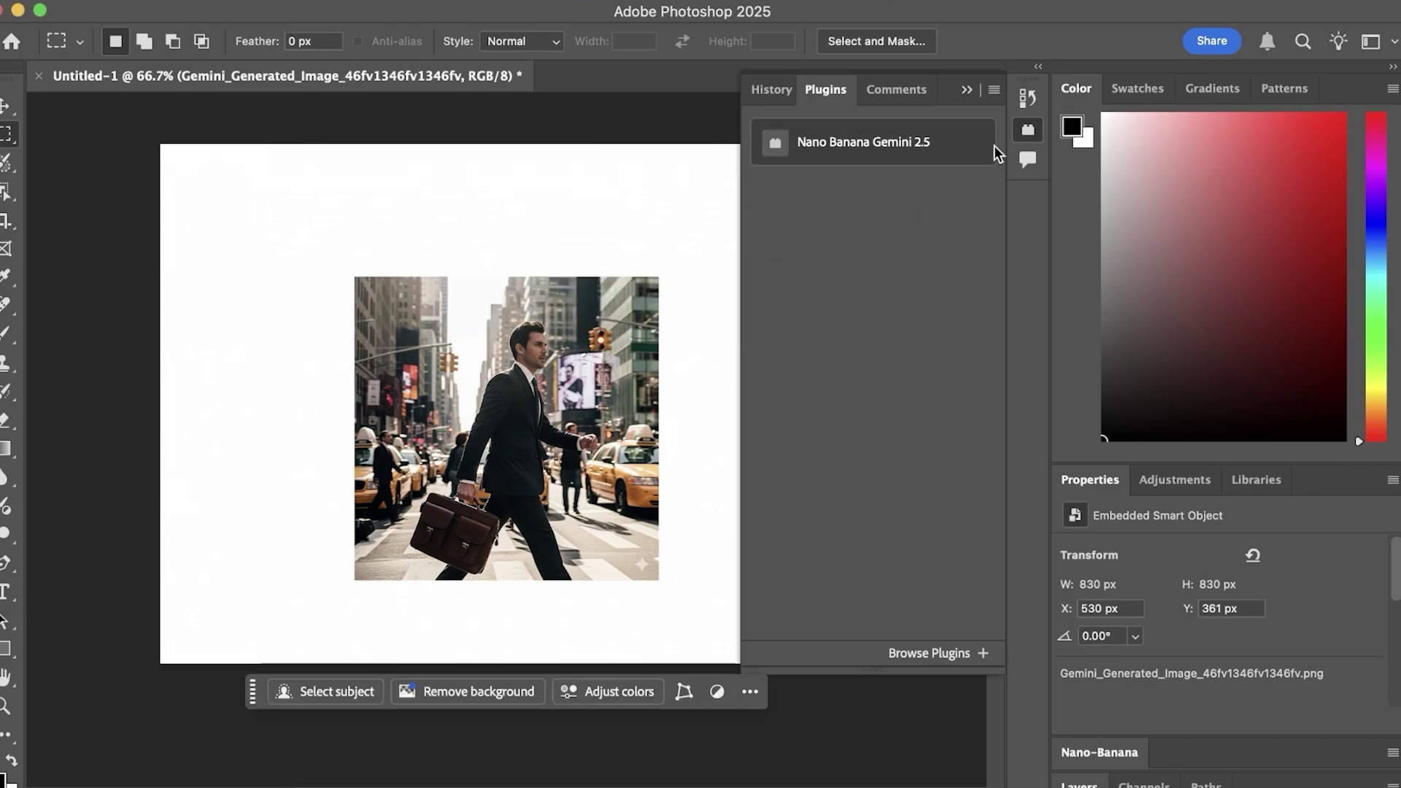
- Undock the Nano-Banana plugin so it floats beside the picture, with the installed plugins list collapsed
scroll(568, 174, down, 2)
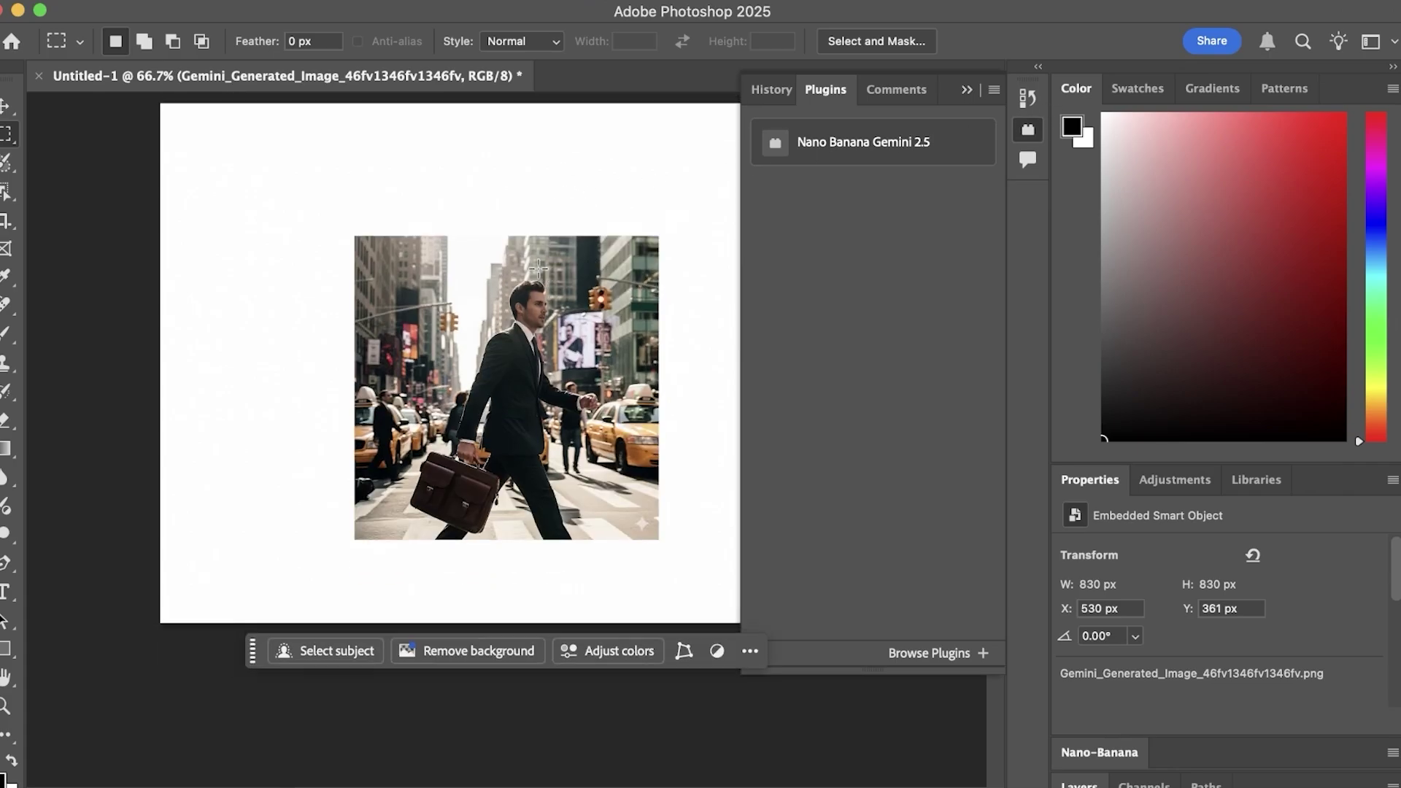
click(902, 146)
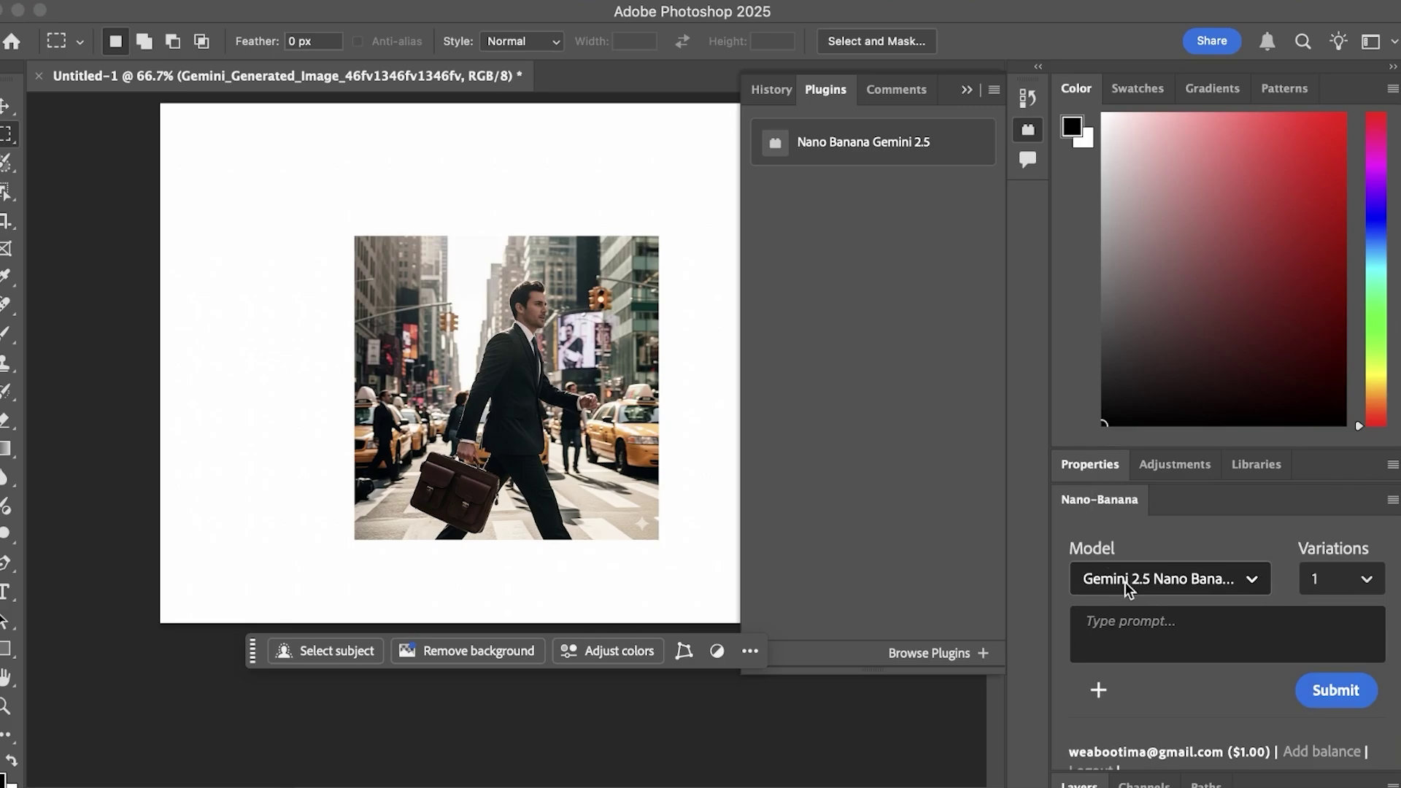
click(1029, 129)
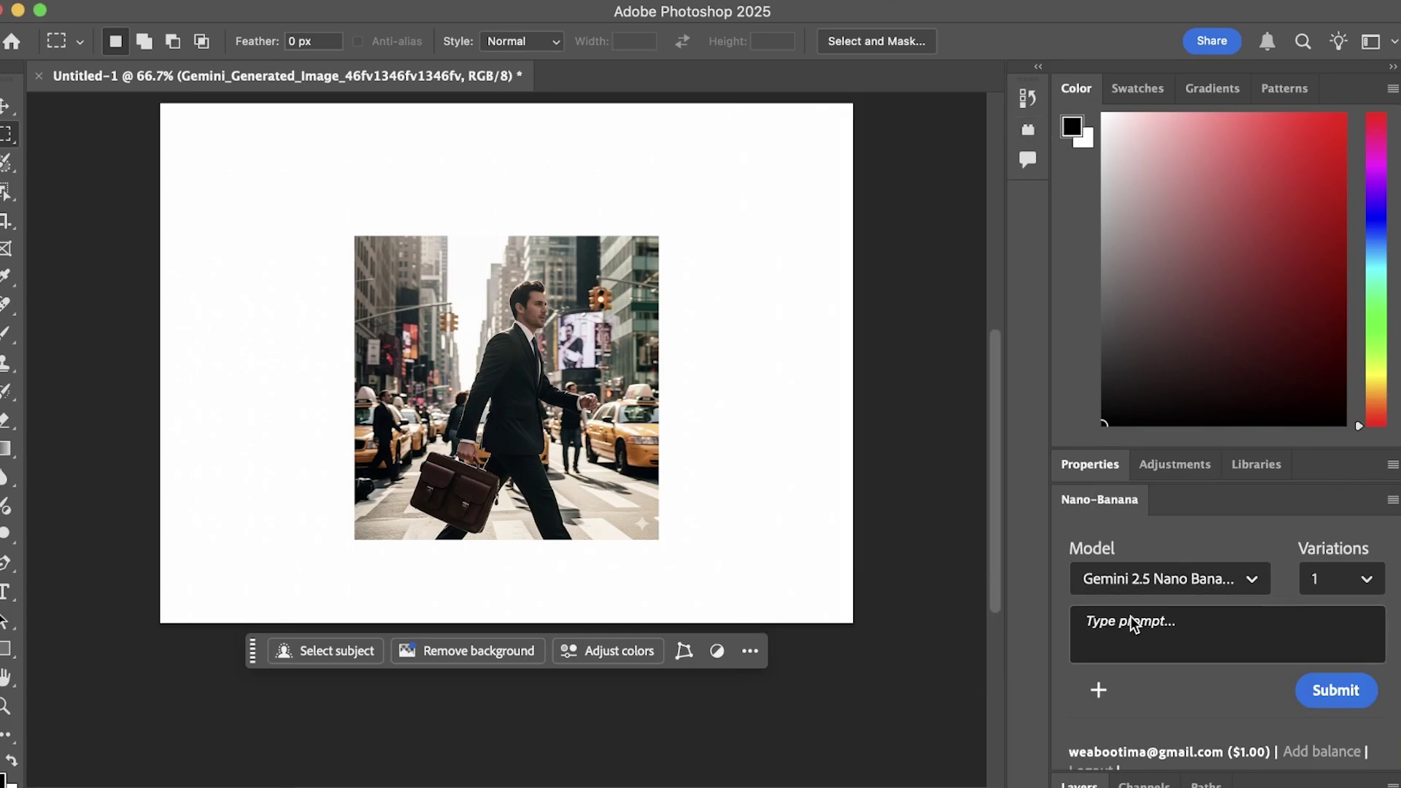
scroll(731, 496, up, 5)
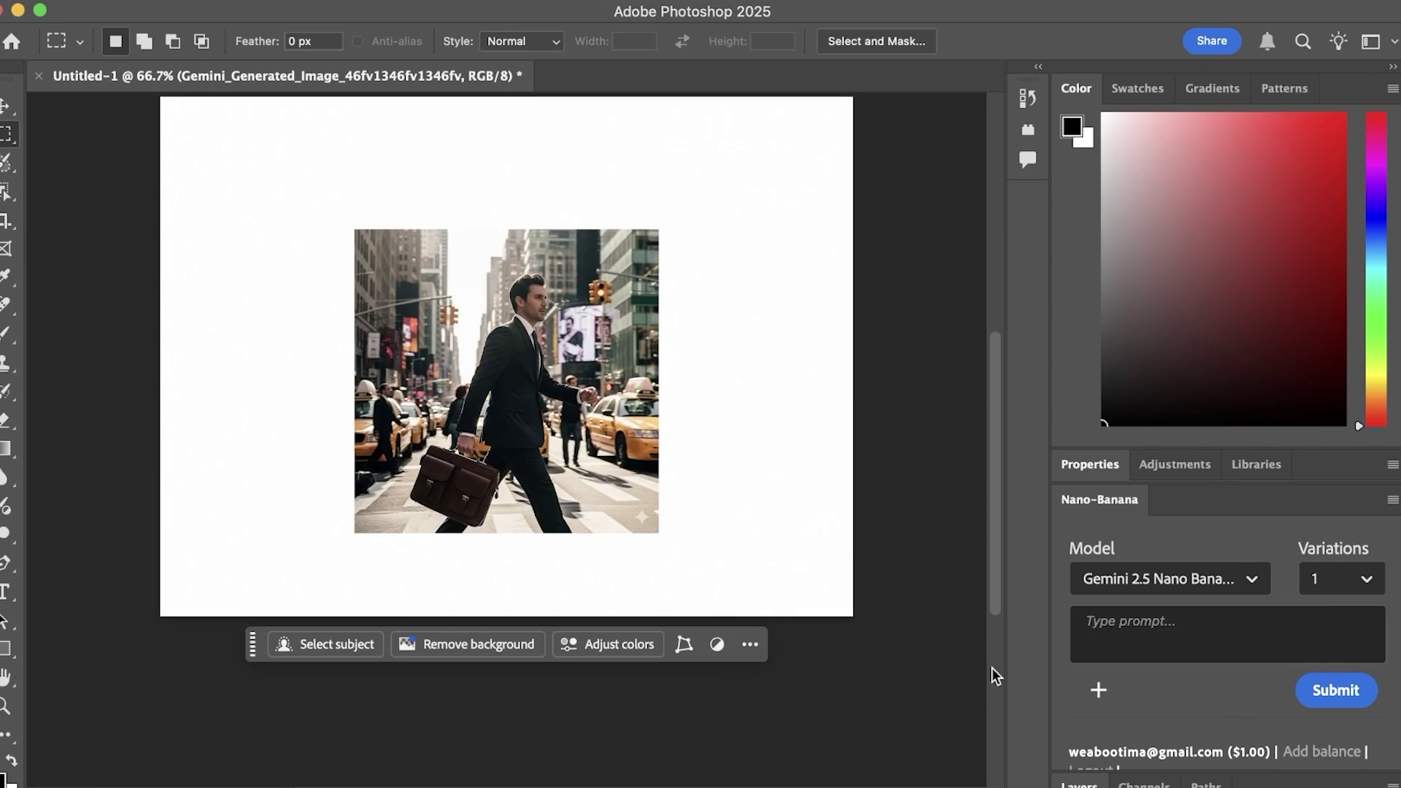
drag(1068, 499, 898, 146)
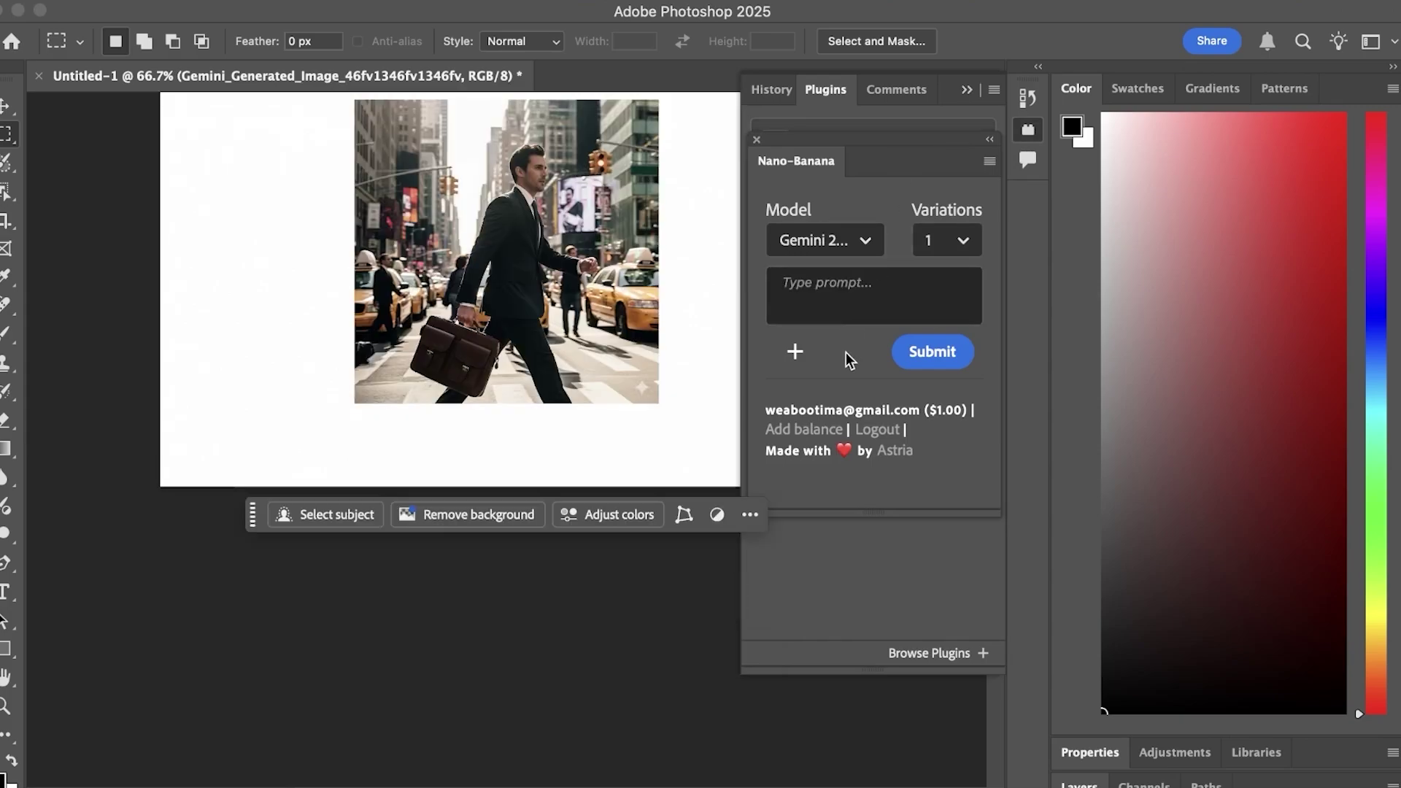
click(1029, 131)
click(1030, 132)
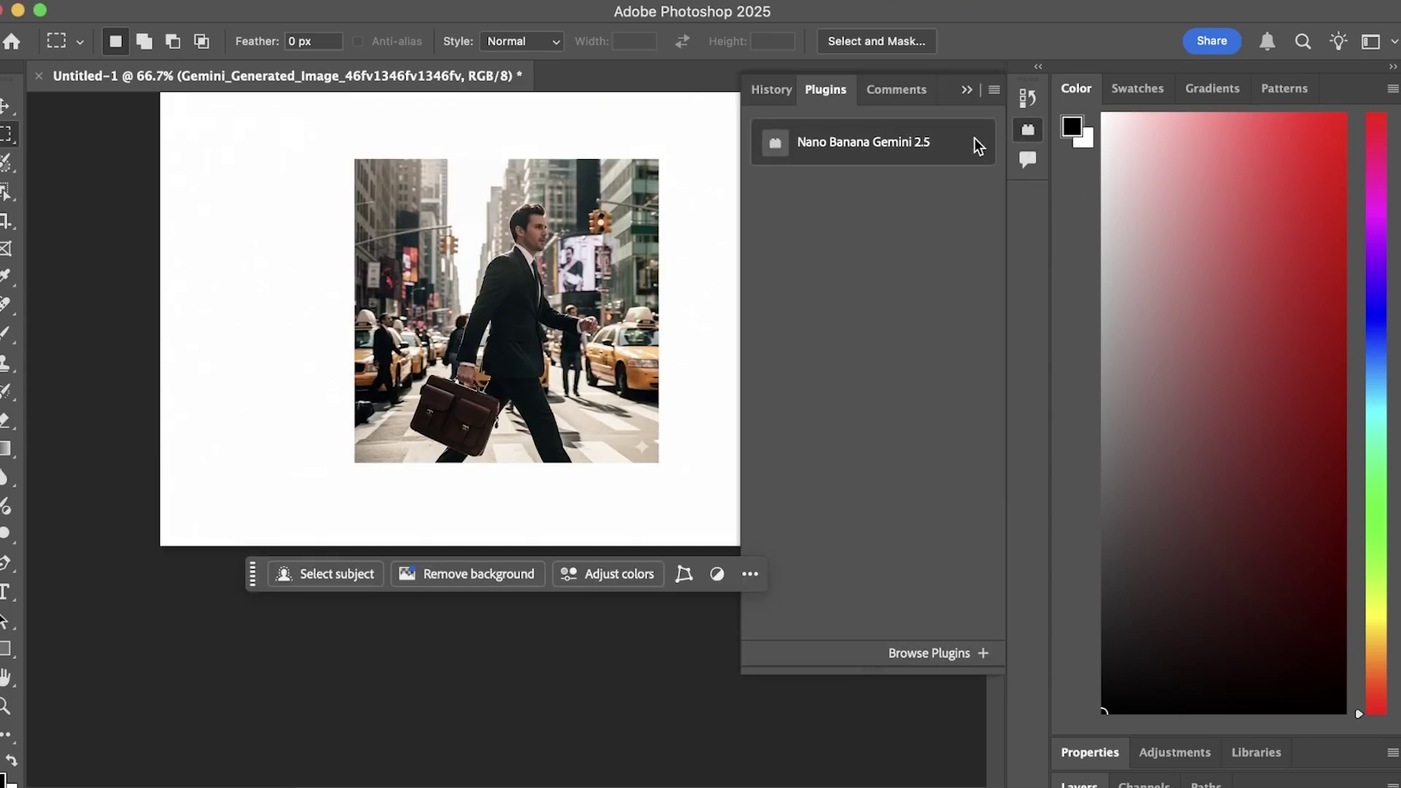
click(916, 128)
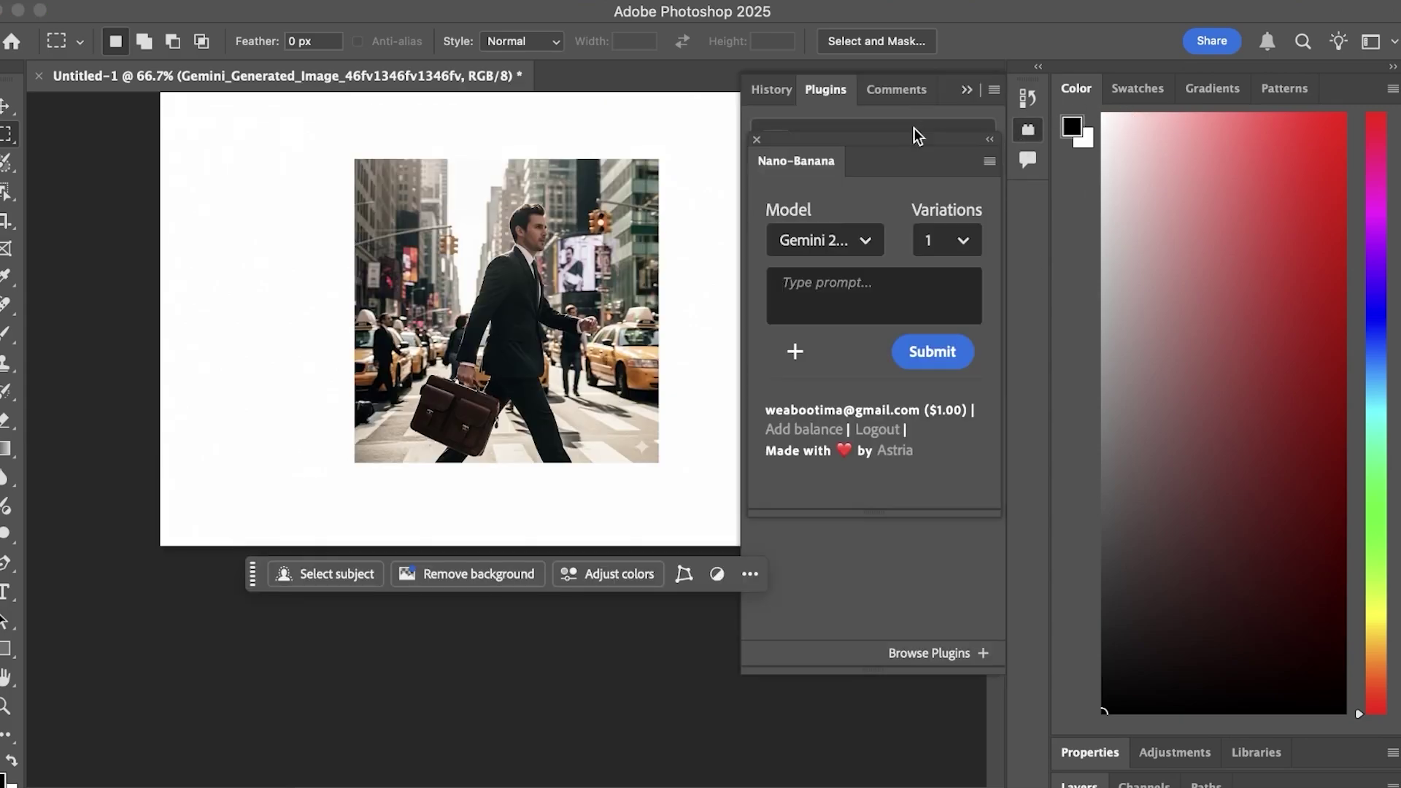
click(1027, 133)
drag(939, 151, 929, 168)
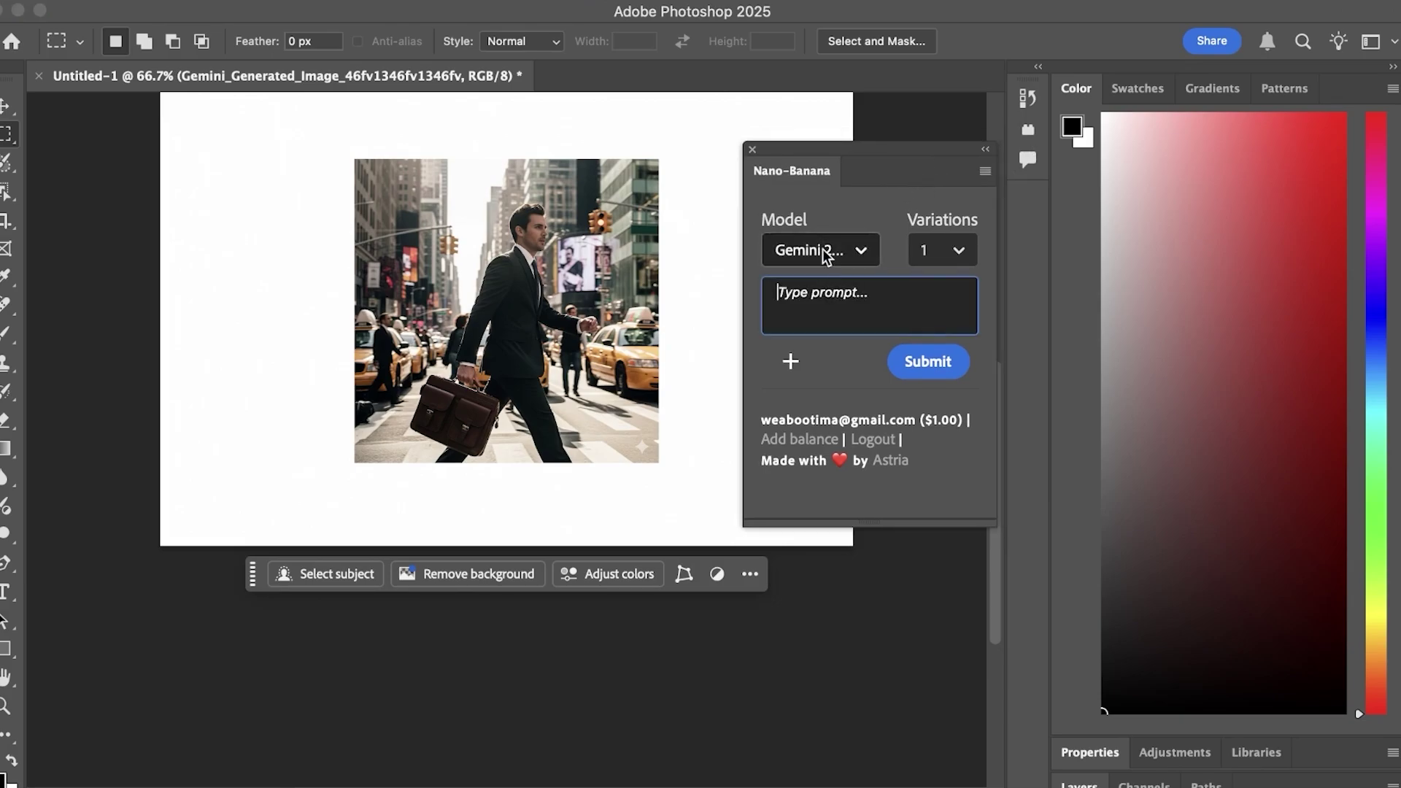
- Enter the prompt "fill the empty space around this image" in the Nano-Banana plugin
text(create a)
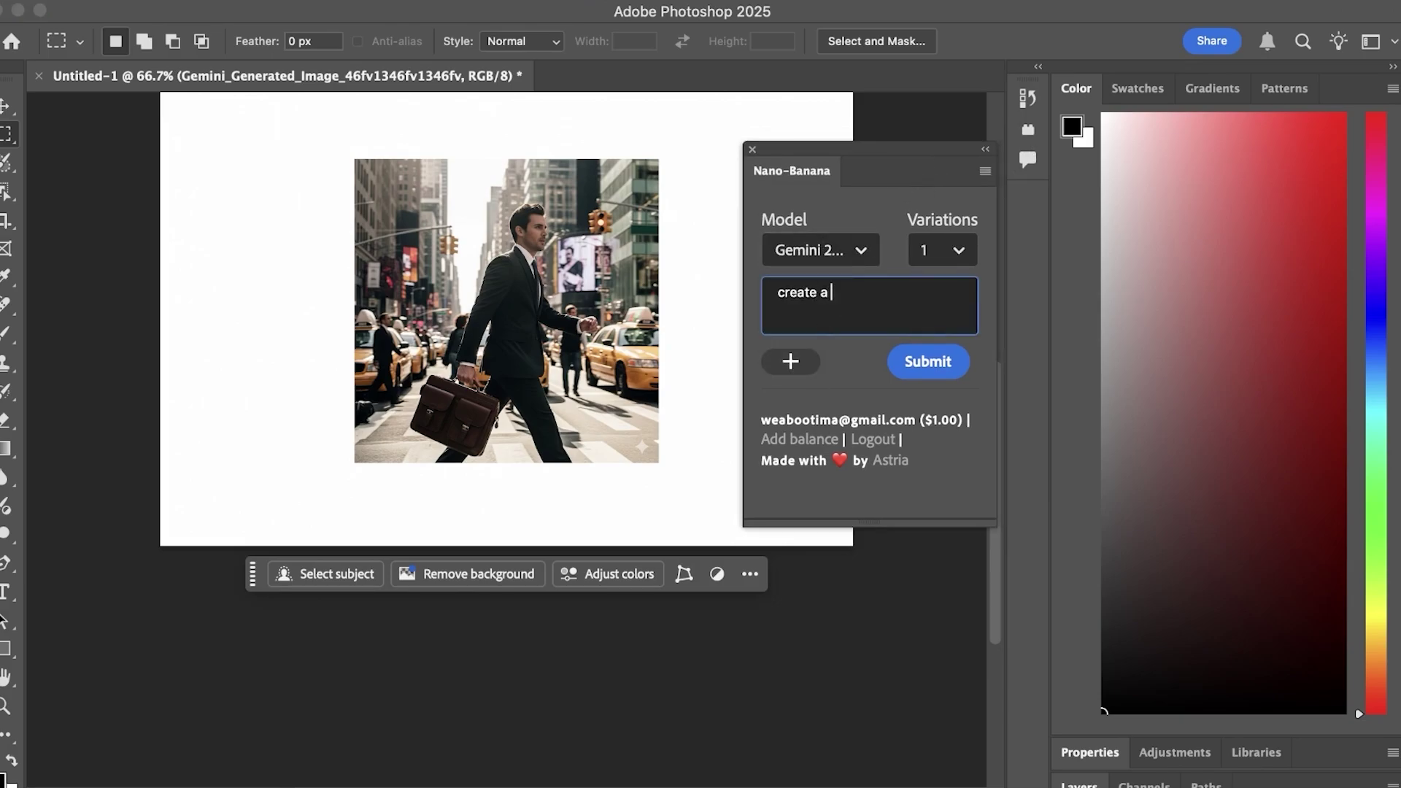
key(super+a)
text(fil lth)
key(BackSpace)
key(BackSpace)
key(BackSpace)
key(BackSpace)
text(l the empaty spac)
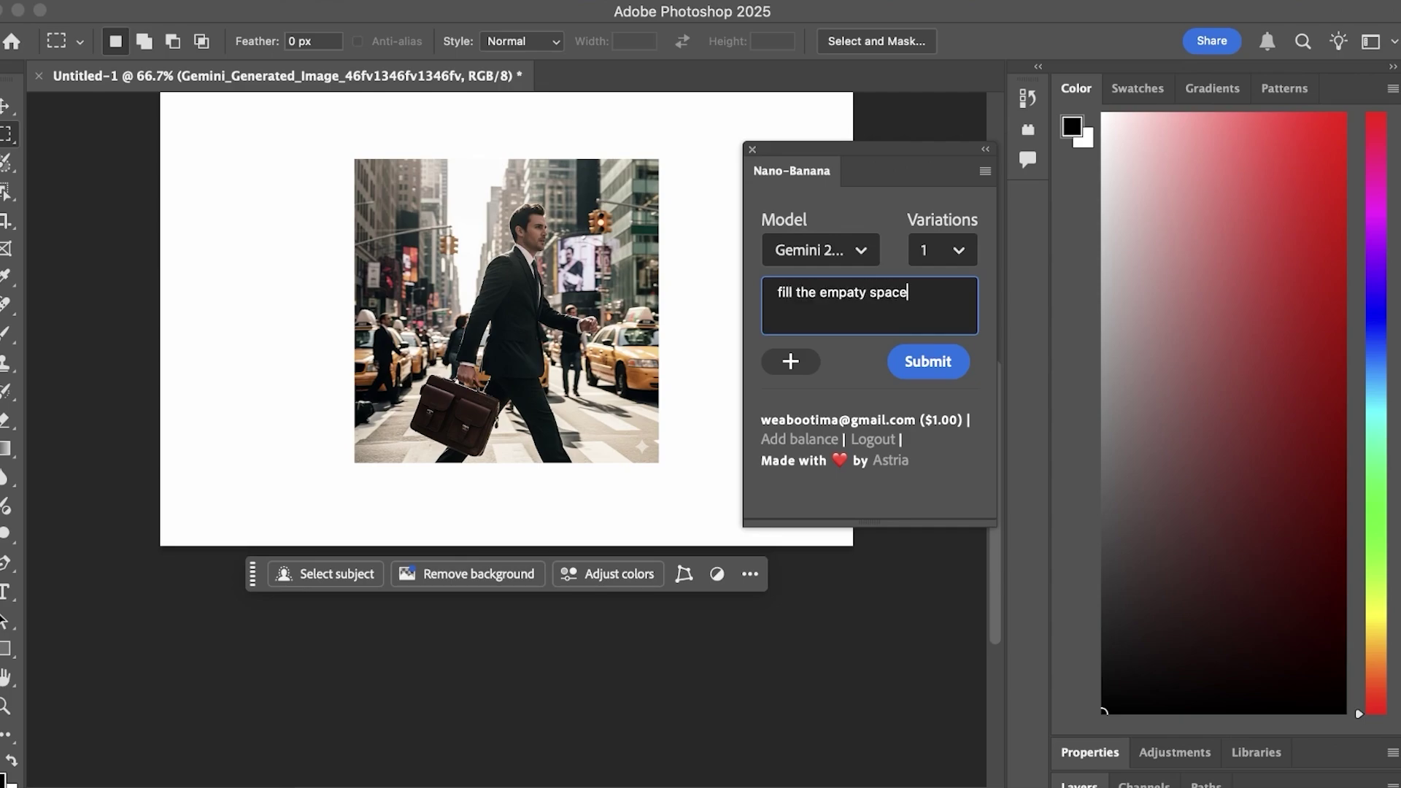
key(BackSpace)
key(BackSpace)
key(BackSpace)
key(BackSpace)
key(BackSpace)
key(BackSpace)
key(BackSpace)
key(BackSpace)
text(ty space around this image)
click(904, 375)
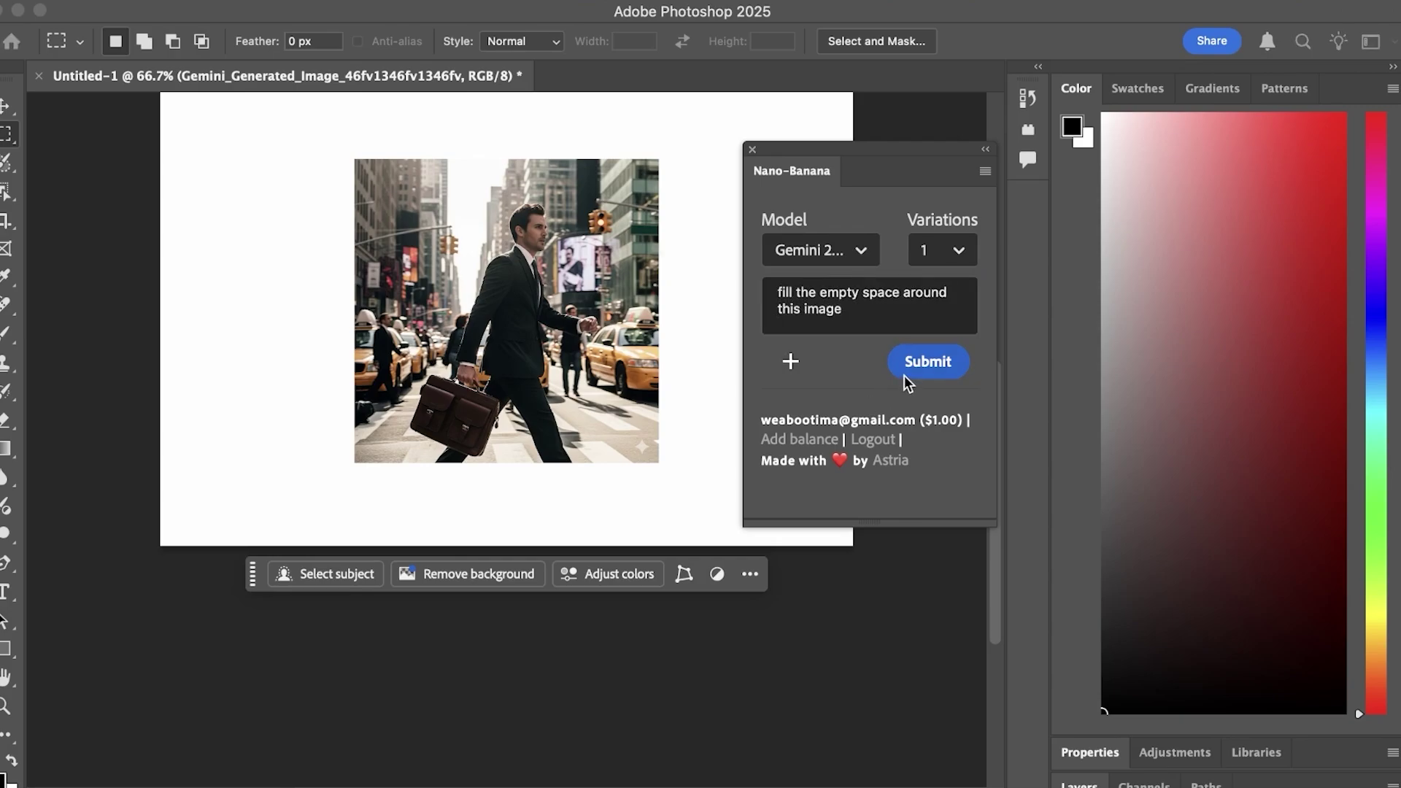
- Generate the Nano-Banana fill for a rectangular selection covering the picture and the empty canvas beside it, and close the plugin
click(774, 321)
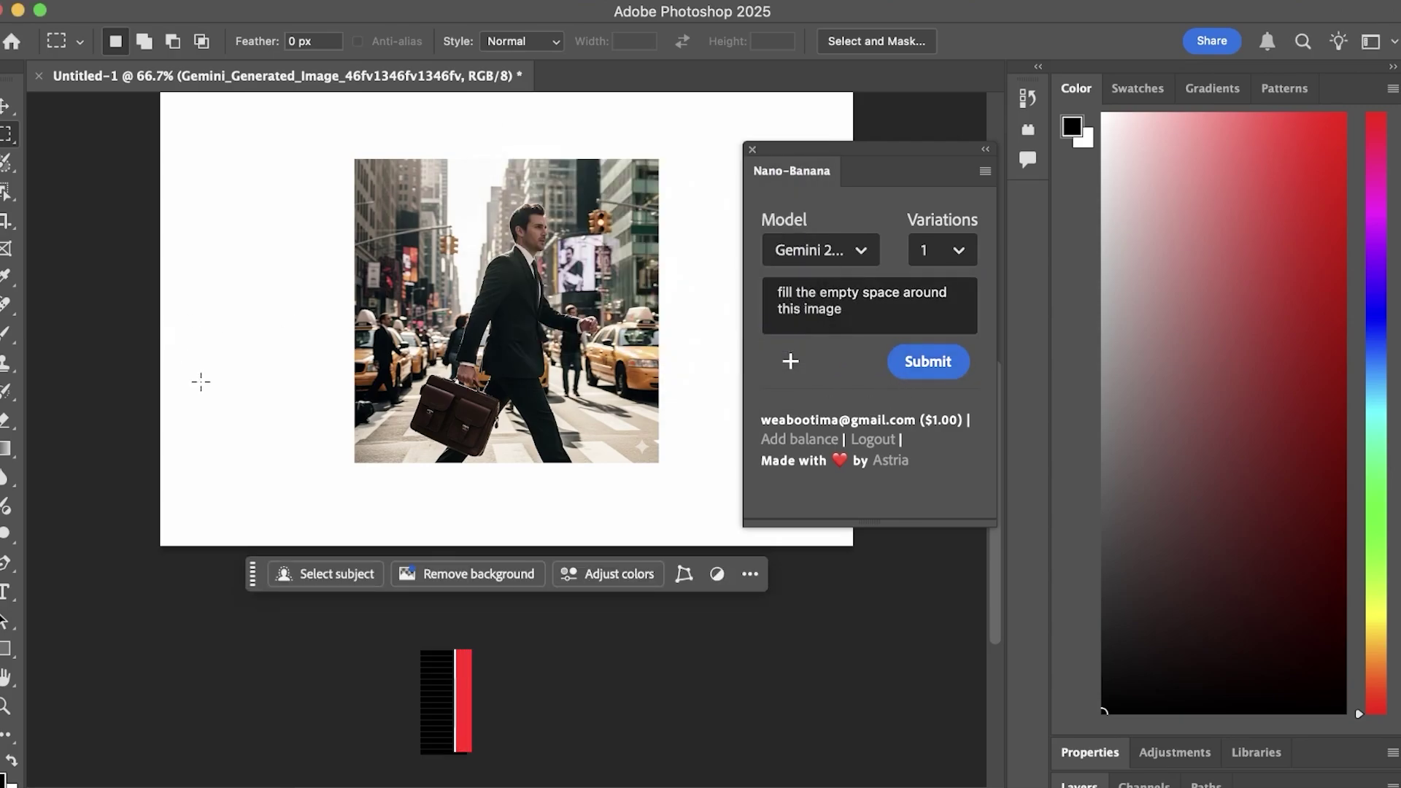
drag(235, 330, 337, 444)
click(197, 109)
drag(162, 138, 682, 513)
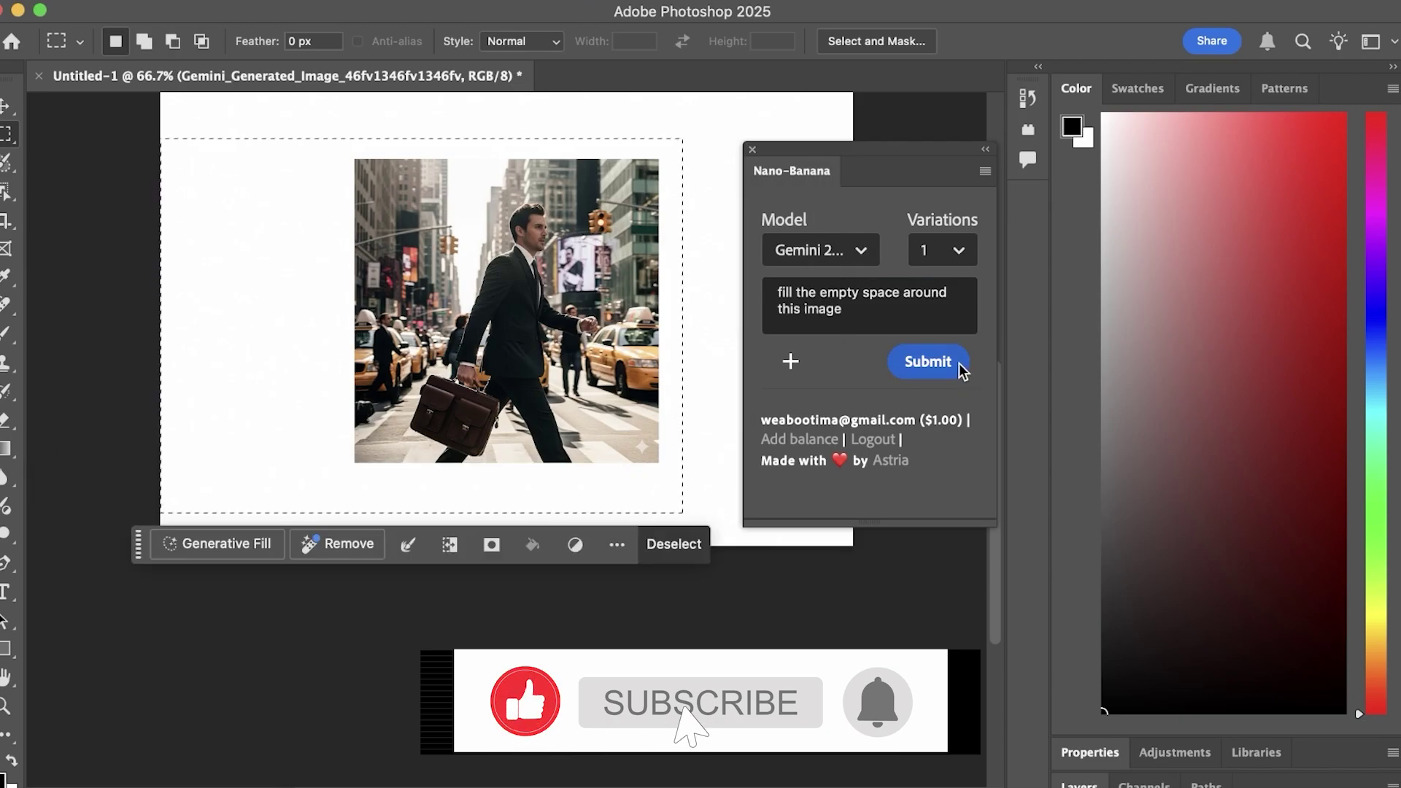
click(958, 363)
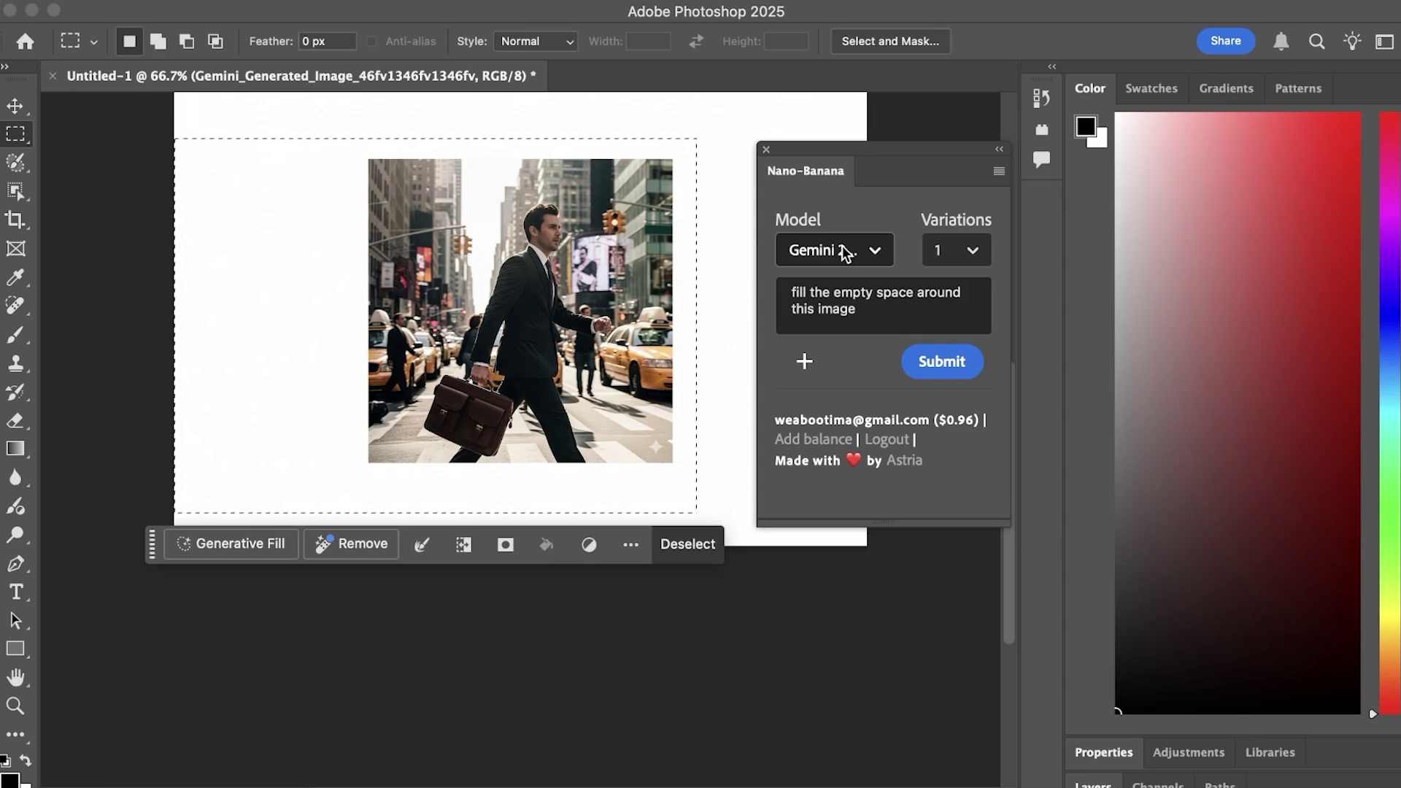
click(939, 364)
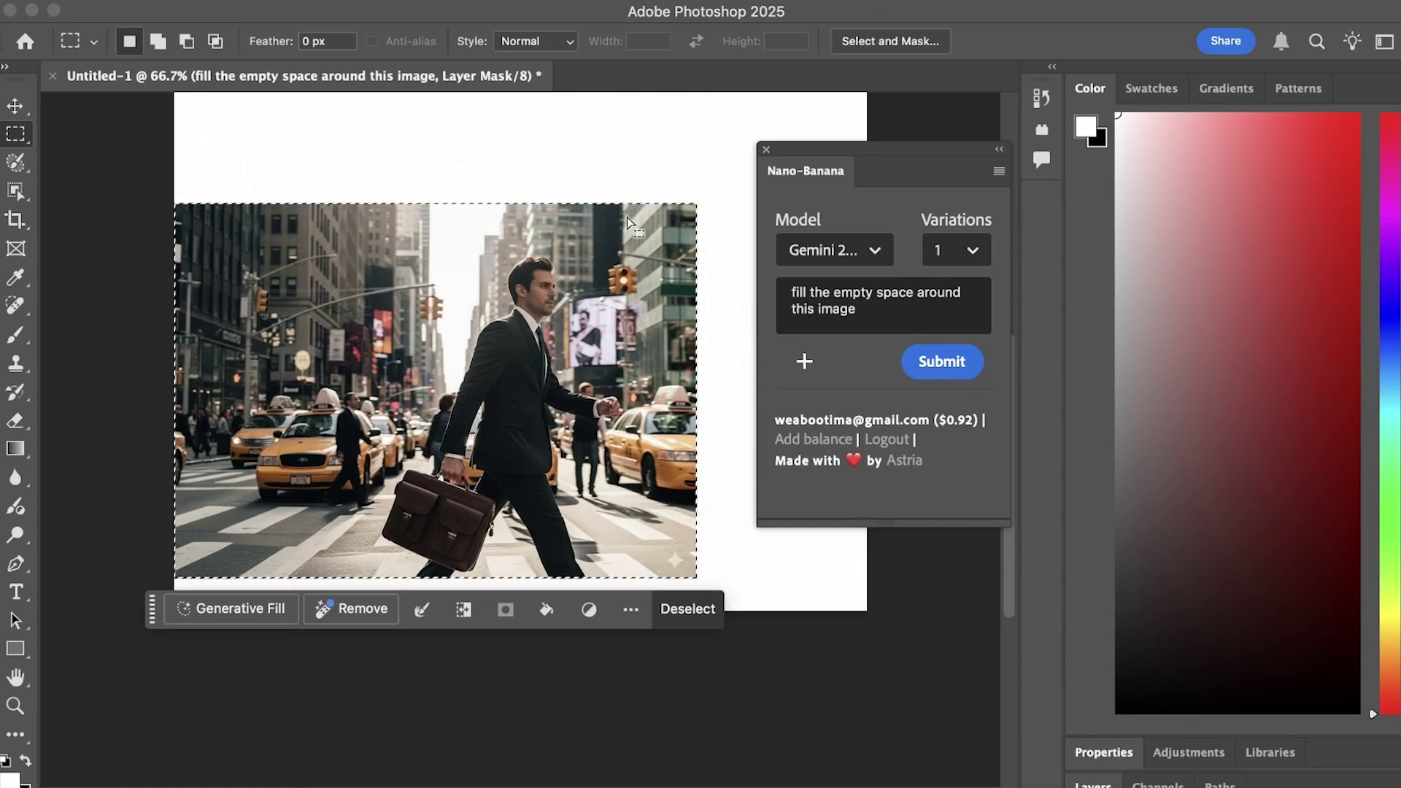
click(682, 175)
click(765, 149)
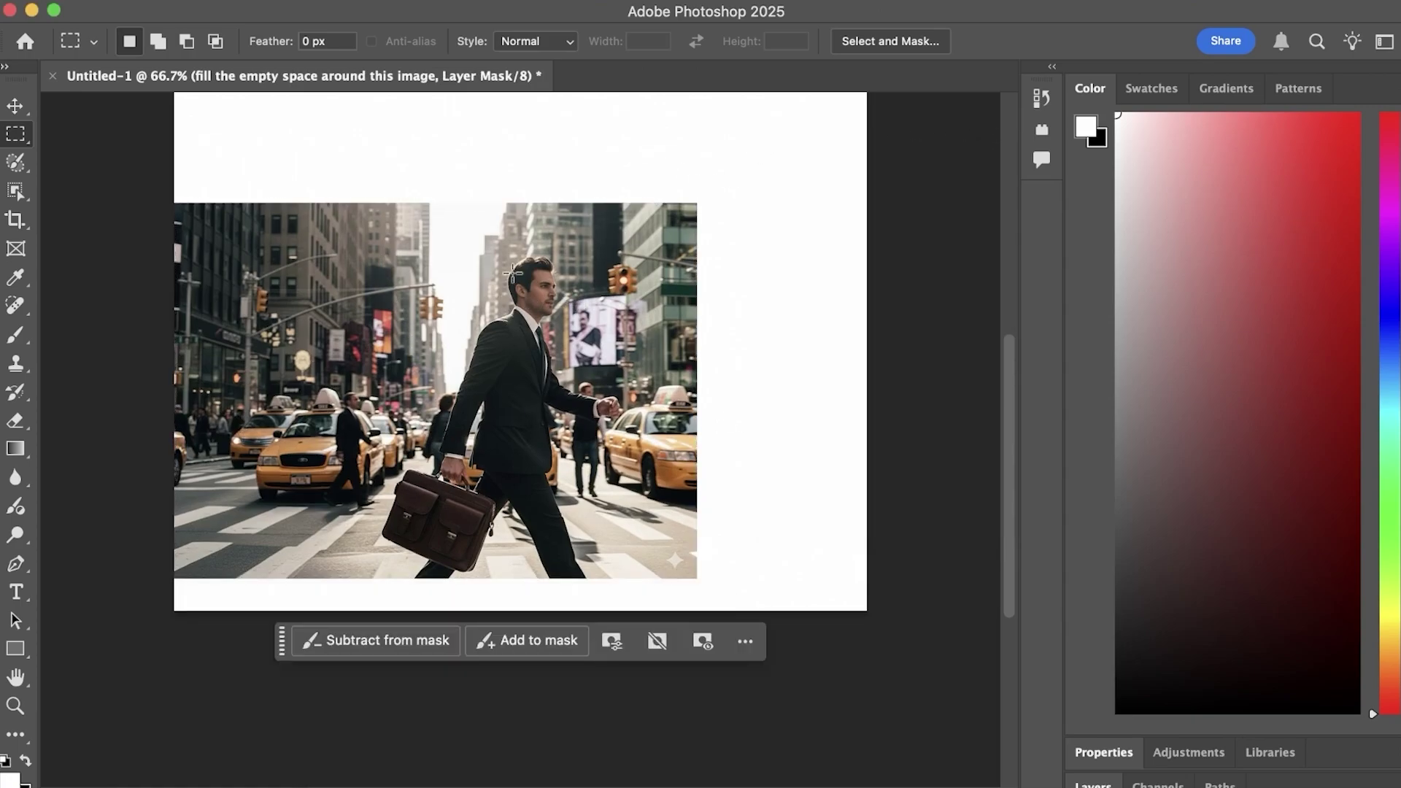
- Target the generated layer's pixels instead of its mask and delete the expanded street scene inside a rectangular selection
key(super+2)
drag(904, 211, 289, 550)
key(super+v)
drag(175, 150, 768, 625)
key(BackSpace)
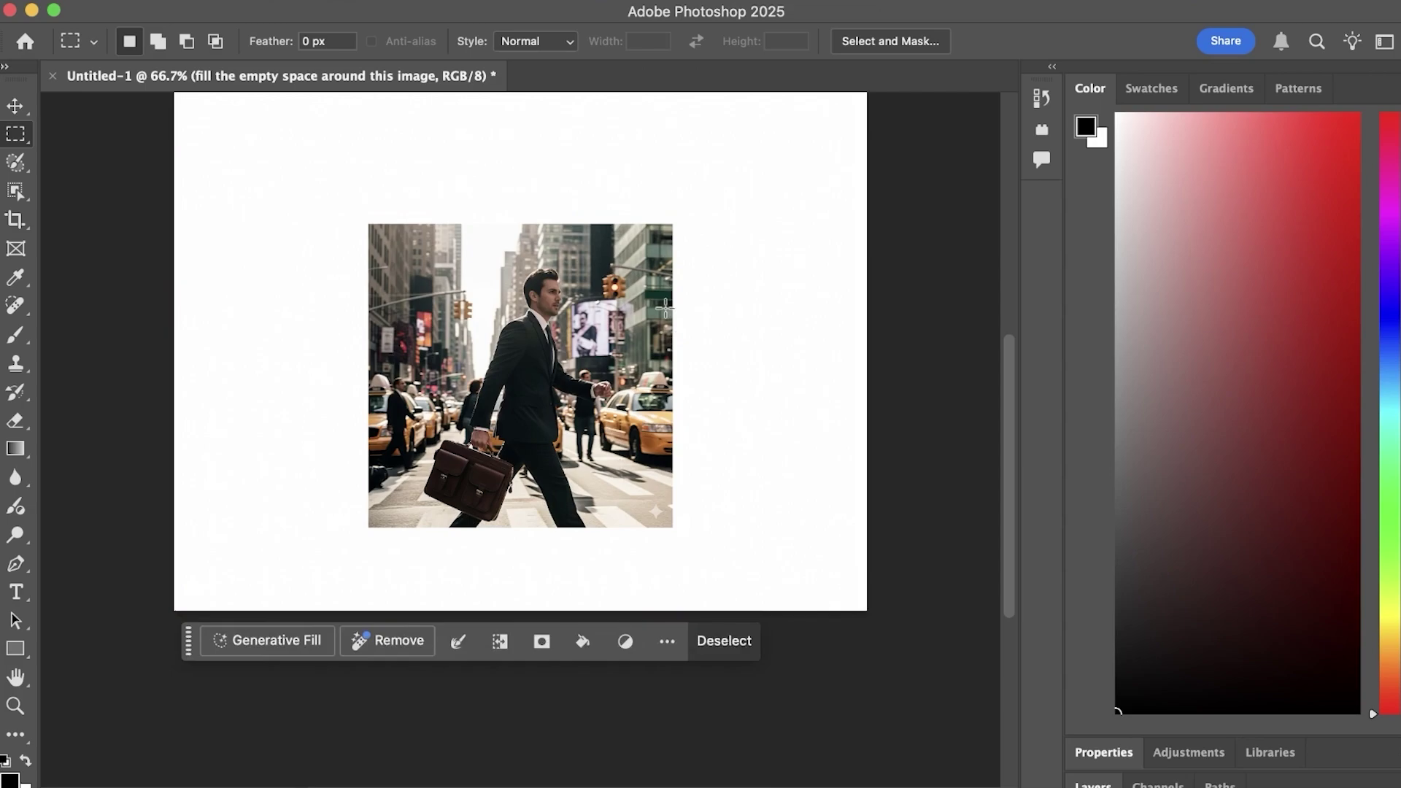
- Clear the selection and create a new 16 x 12 cm RGB document at 118.11 pixels/centimeter with a white background
click(724, 640)
scroll(577, 232, up, 2)
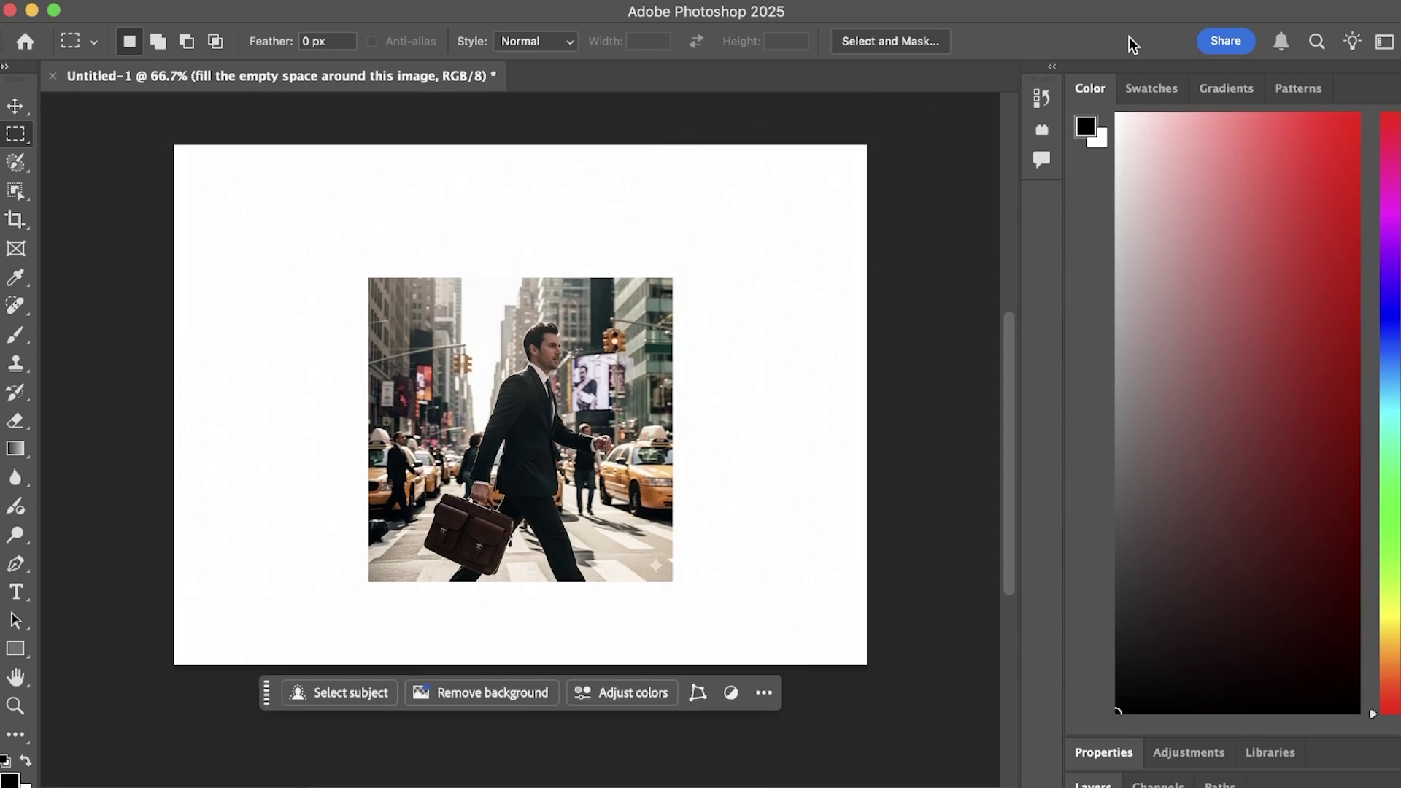
click(34, 41)
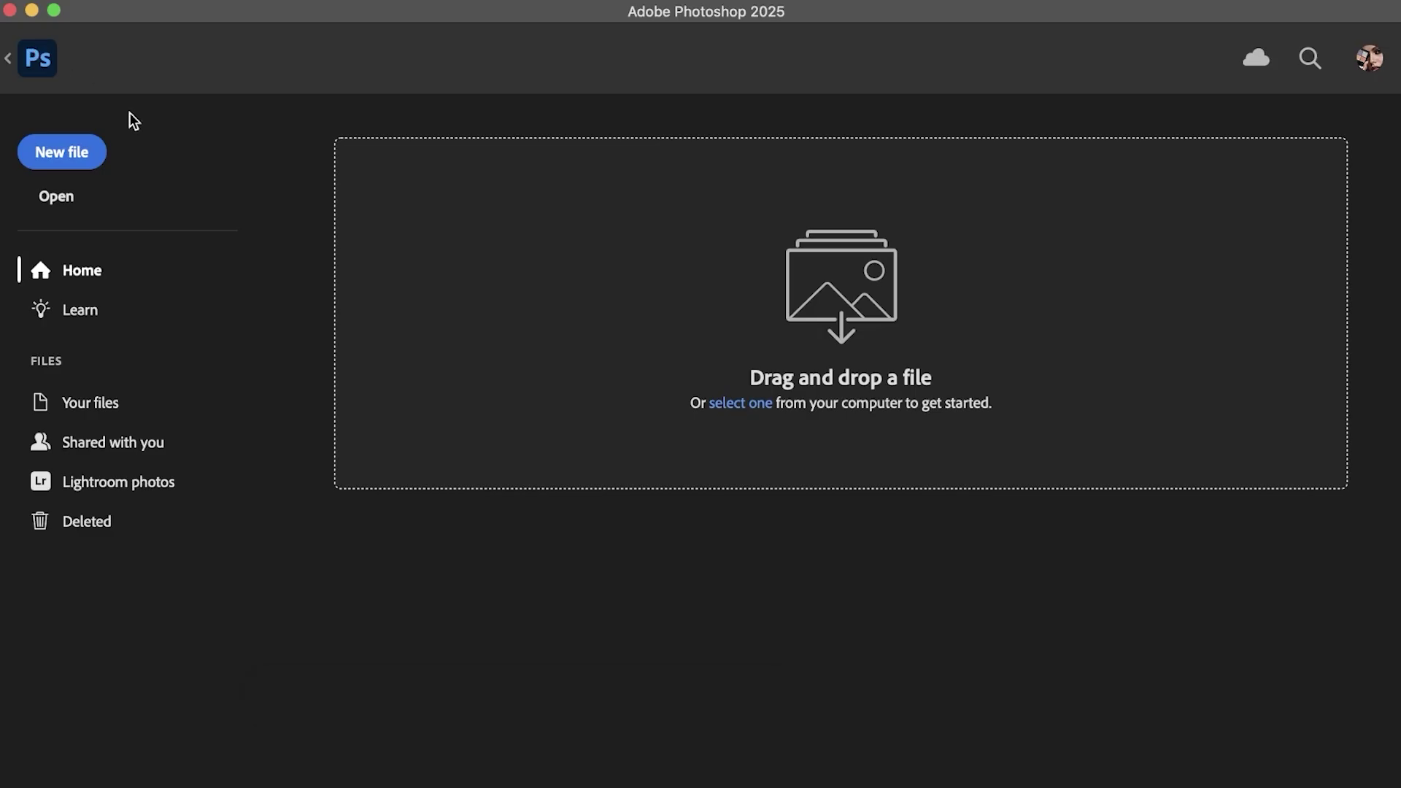
click(59, 151)
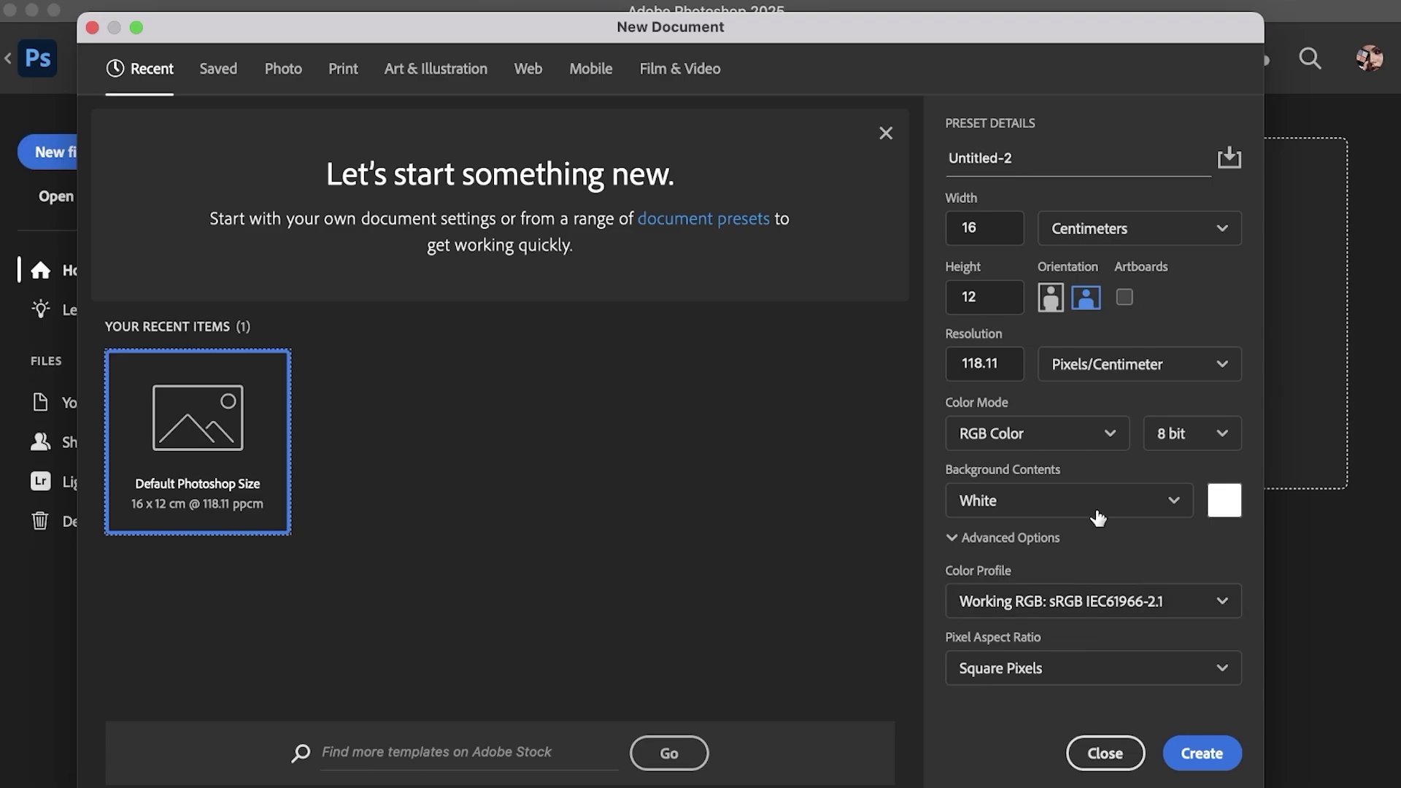
click(1201, 753)
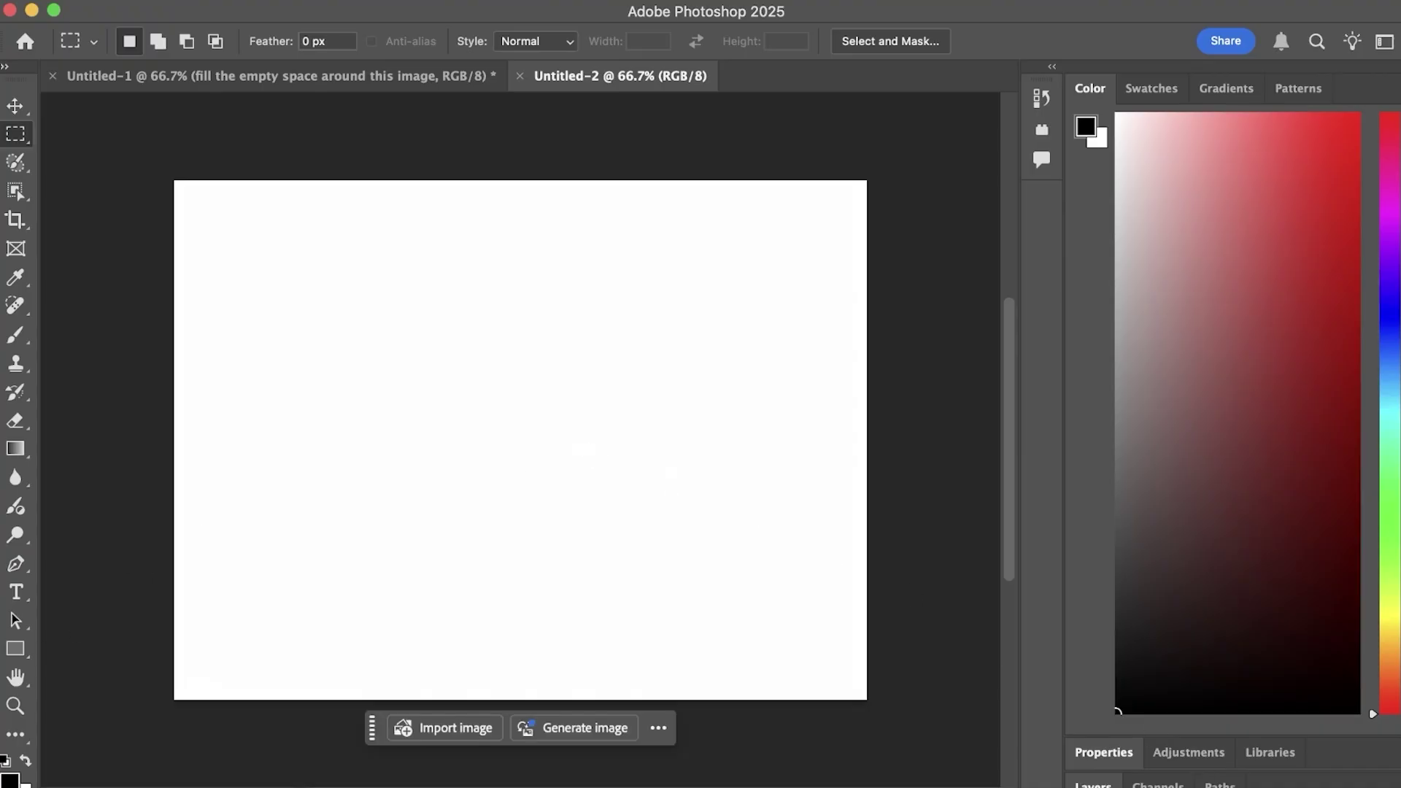
- Switch to Finder and open the makeup folder inside Clothing Brand in Downloads
key(super+o)
click(152, 297)
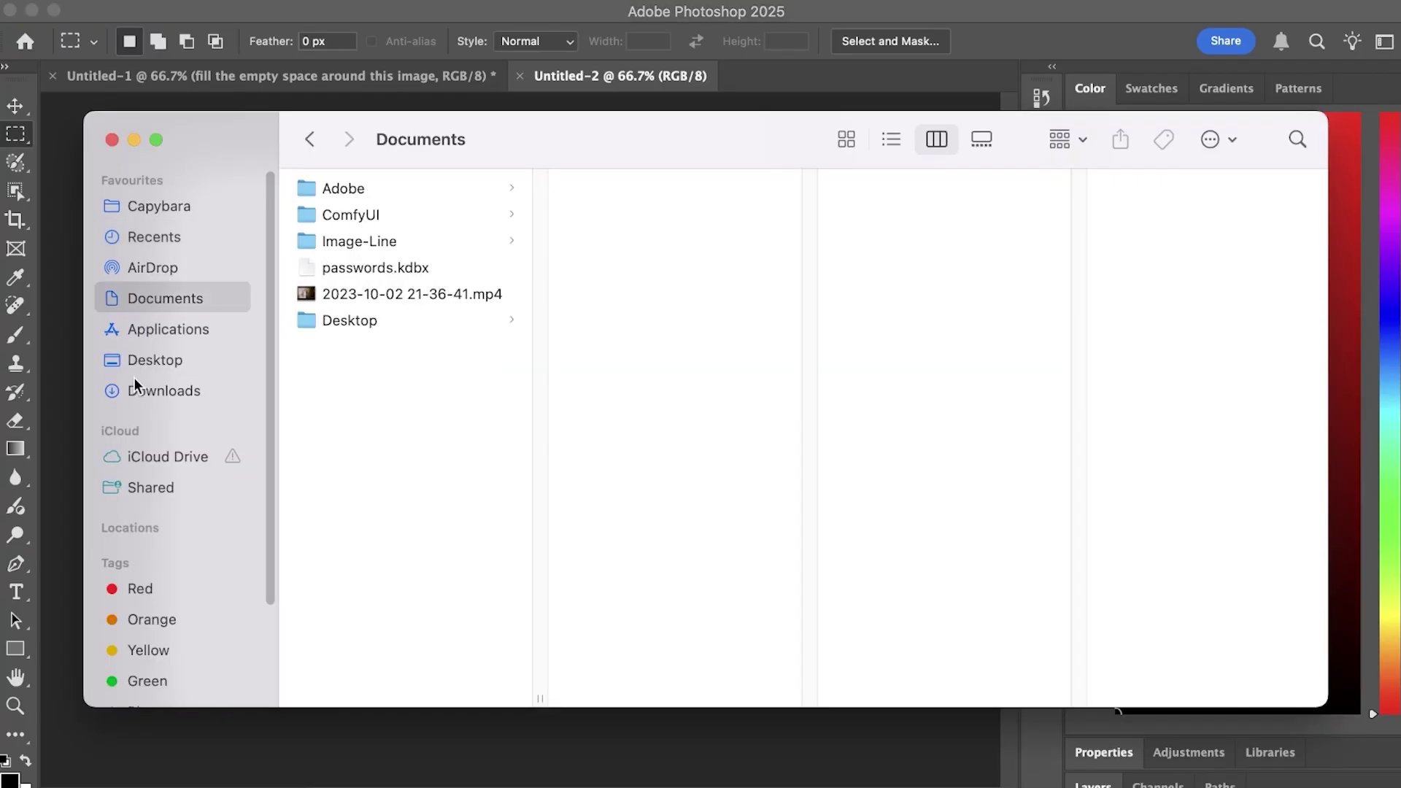
click(151, 380)
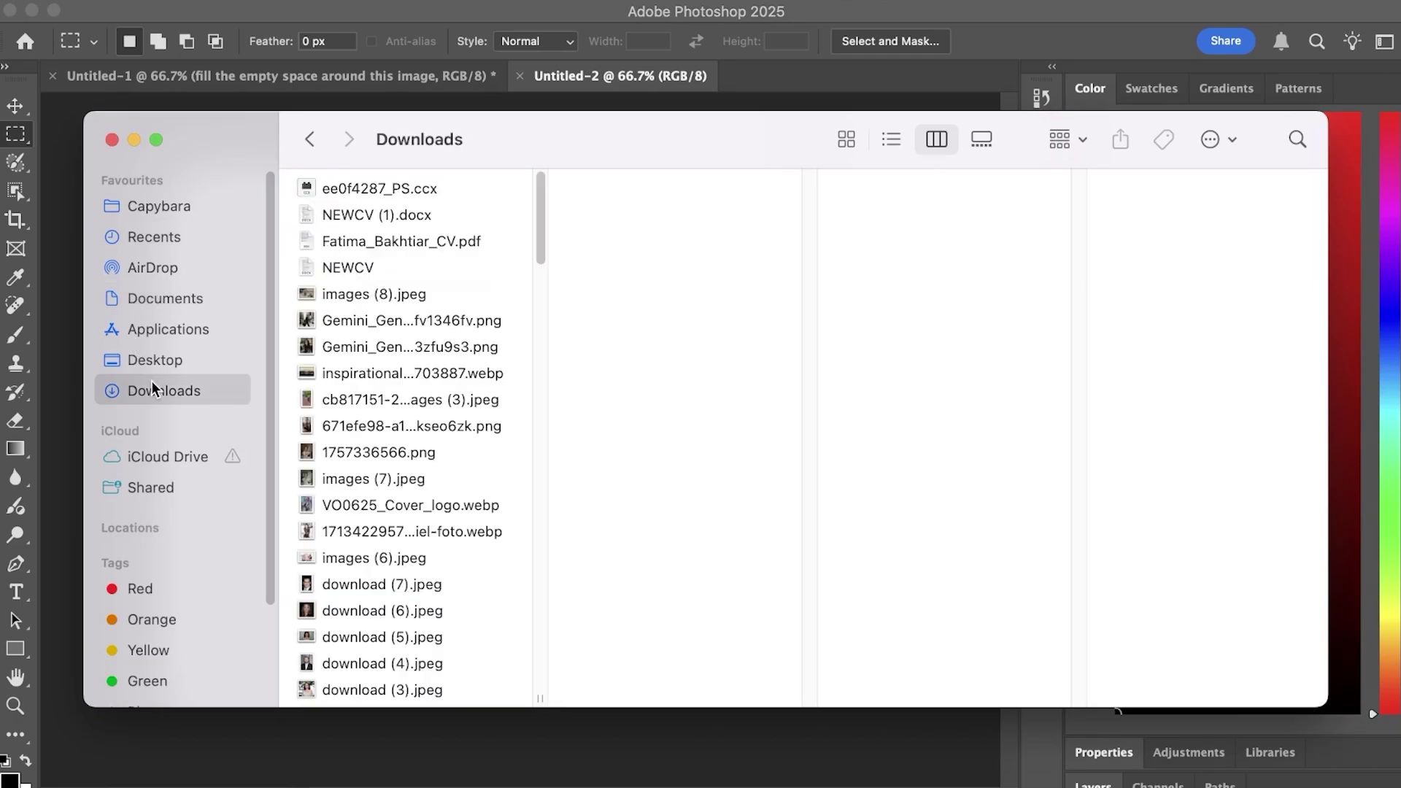
scroll(428, 458, down, 15)
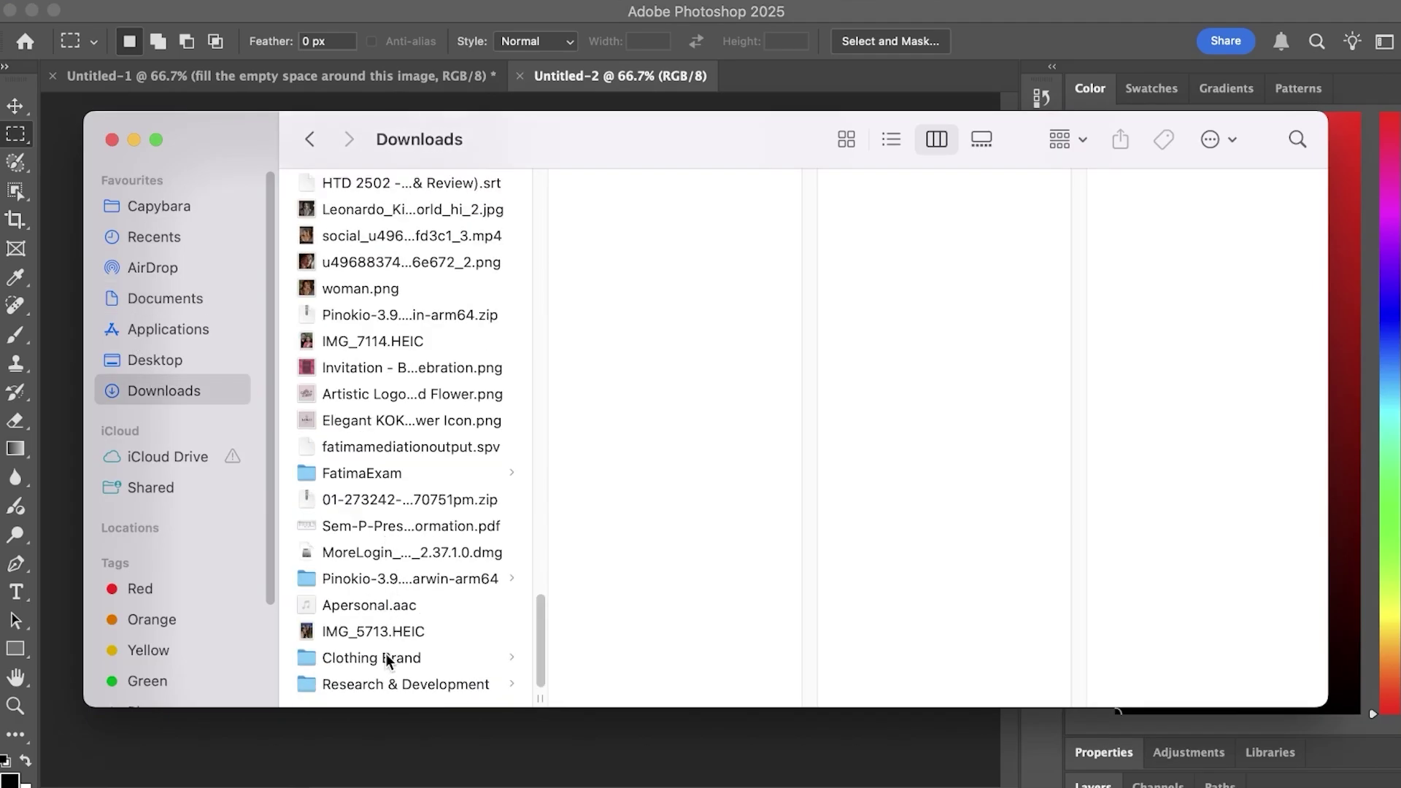
click(386, 654)
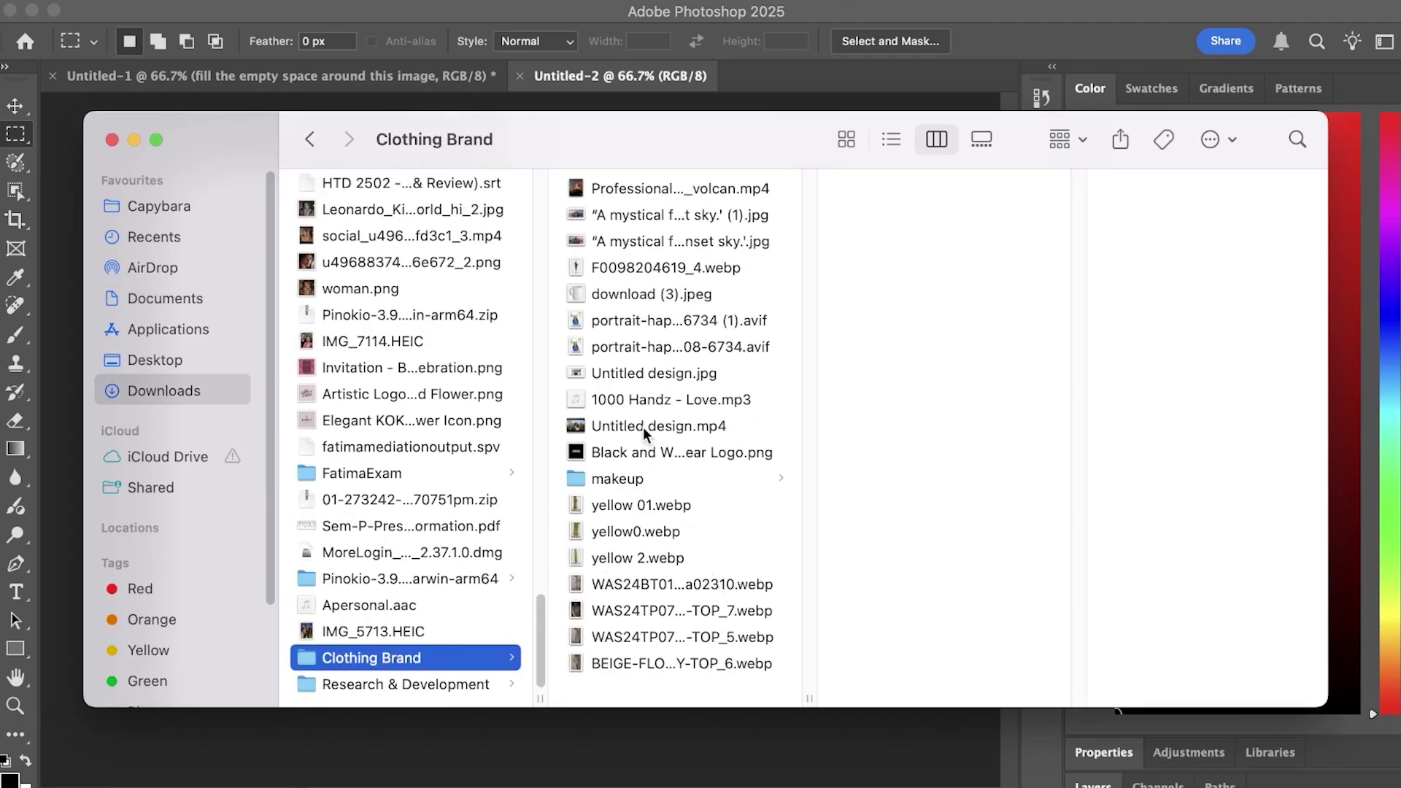
click(623, 480)
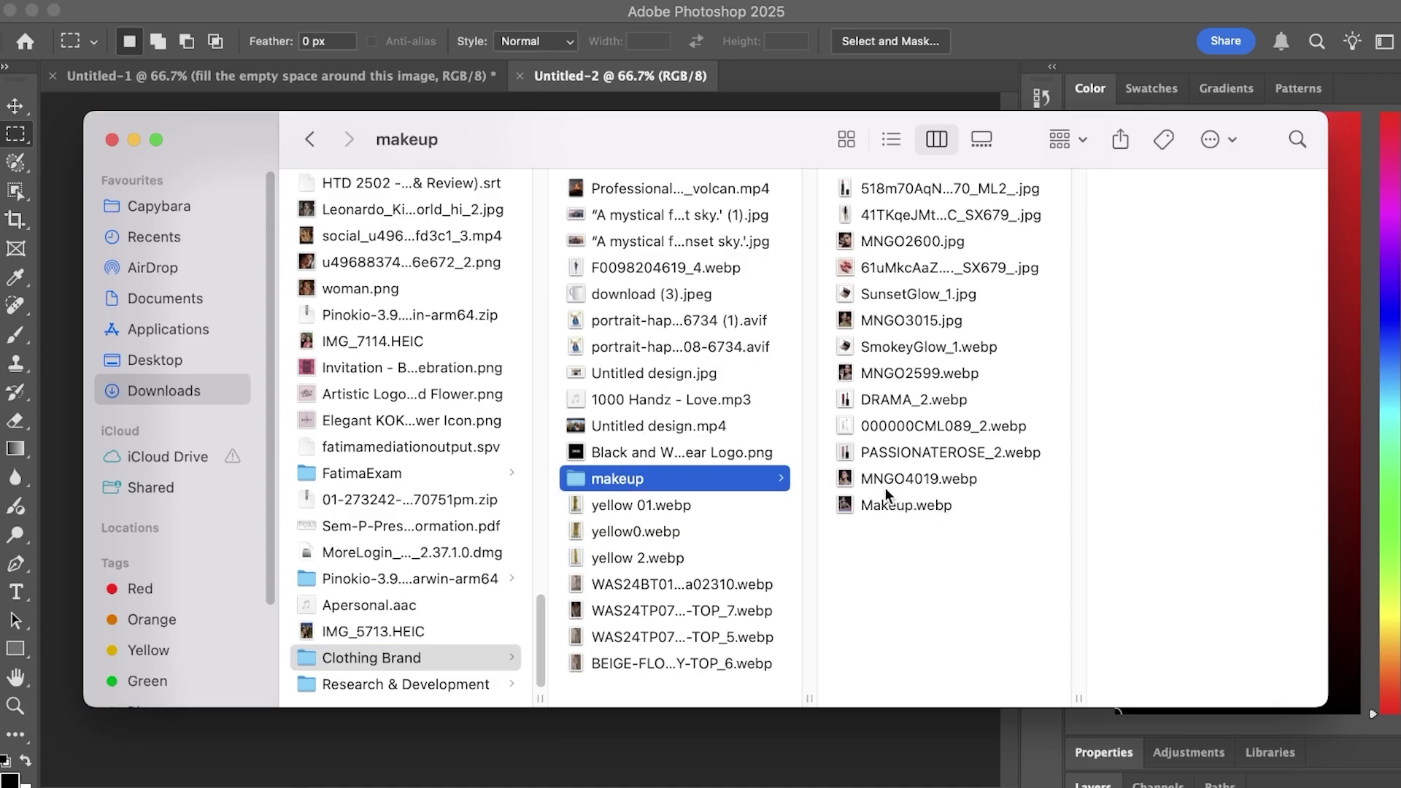
- Place MNGO3015.jpg from the makeup folder at the centre of the new canvas and commit the placement
drag(913, 321, 605, 100)
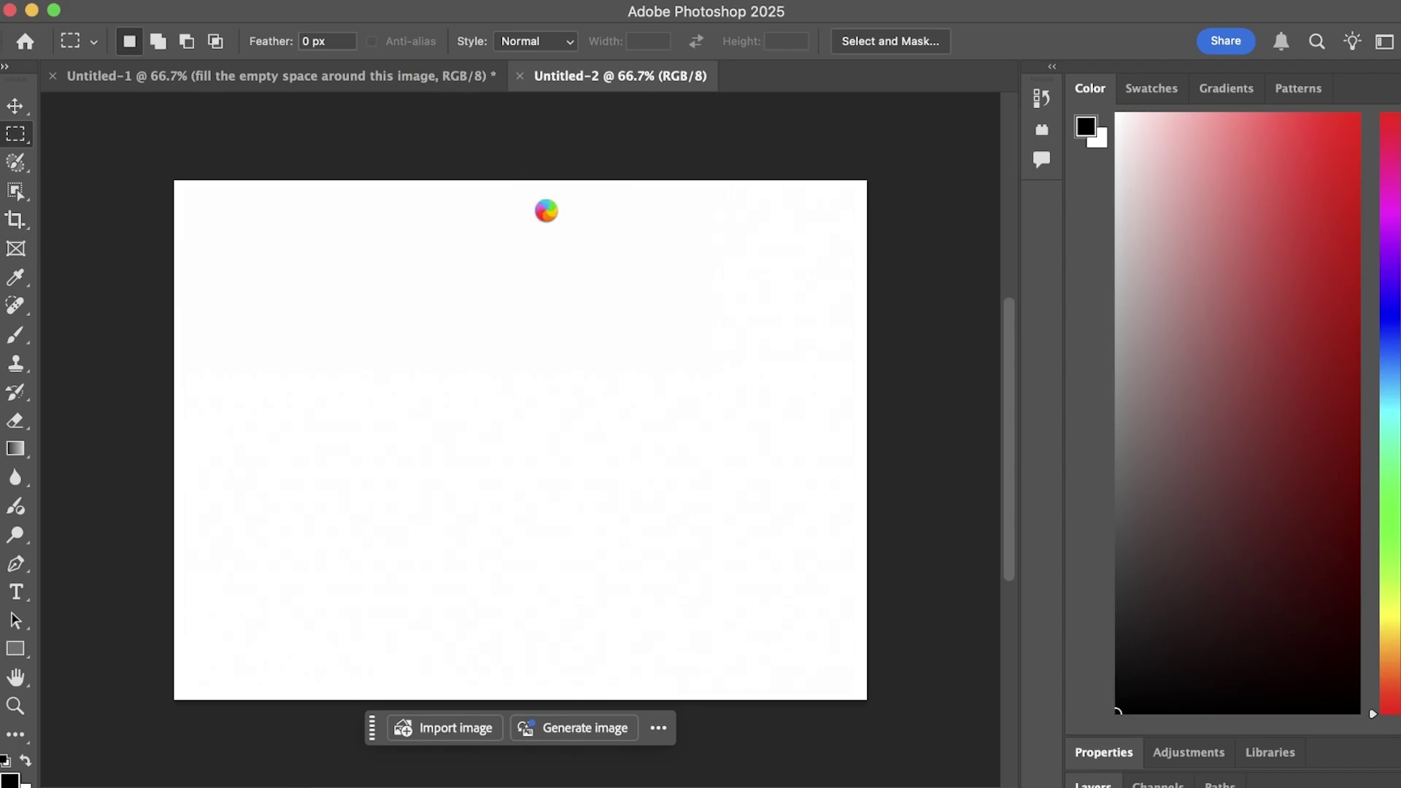
key(Return)
click(589, 73)
key(super+Tab)
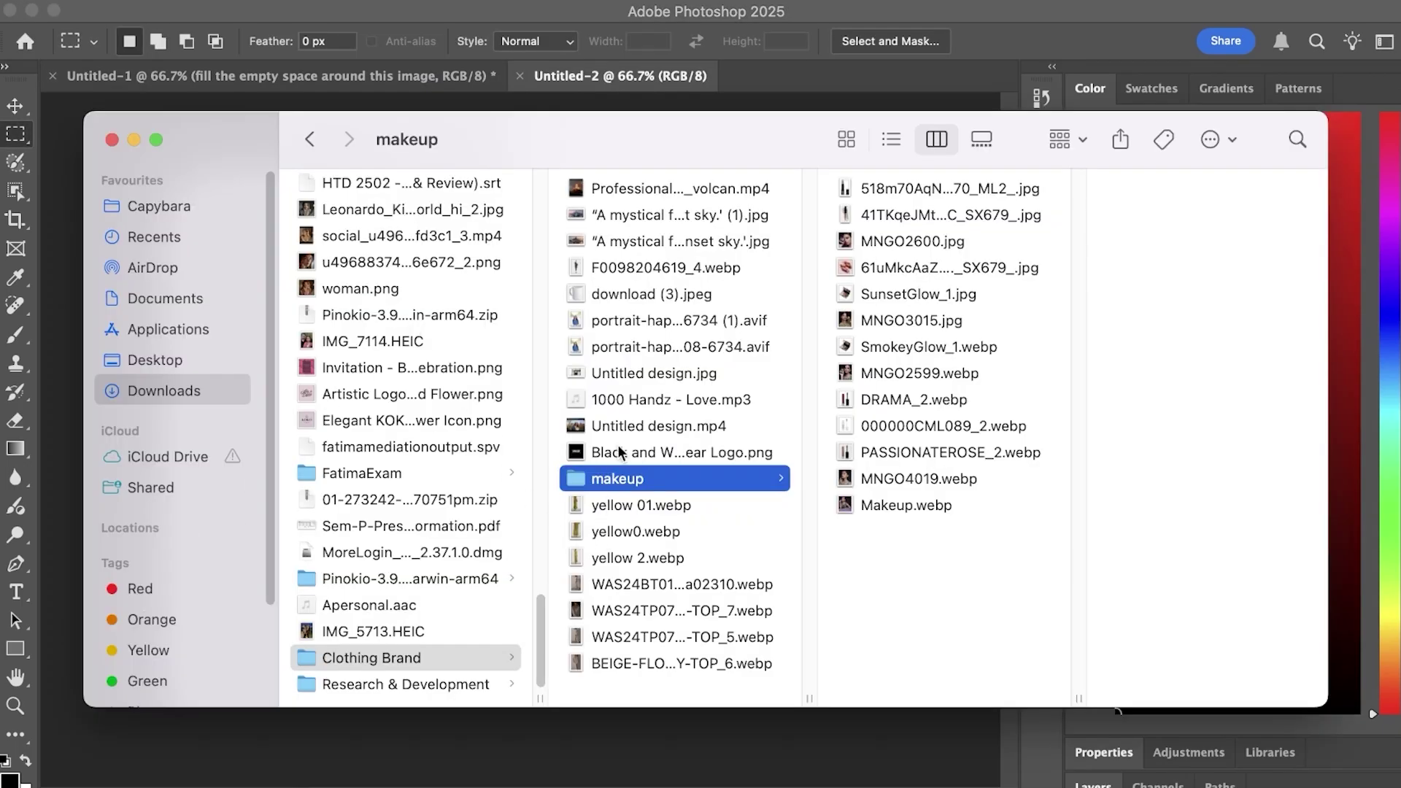
drag(602, 132, 374, 443)
click(606, 636)
drag(606, 636, 537, 385)
drag(648, 286, 778, 129)
drag(611, 337, 546, 414)
click(1075, 43)
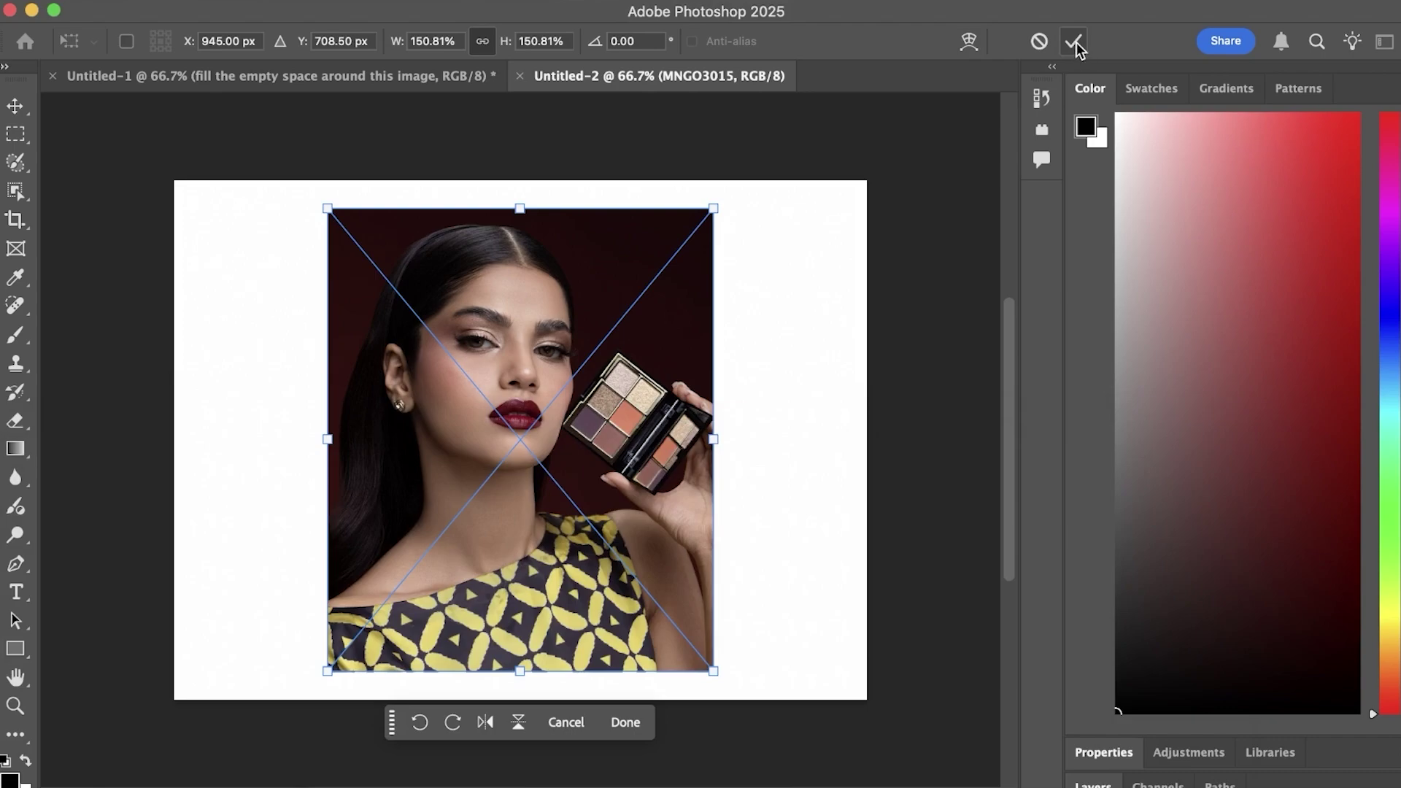
click(1074, 42)
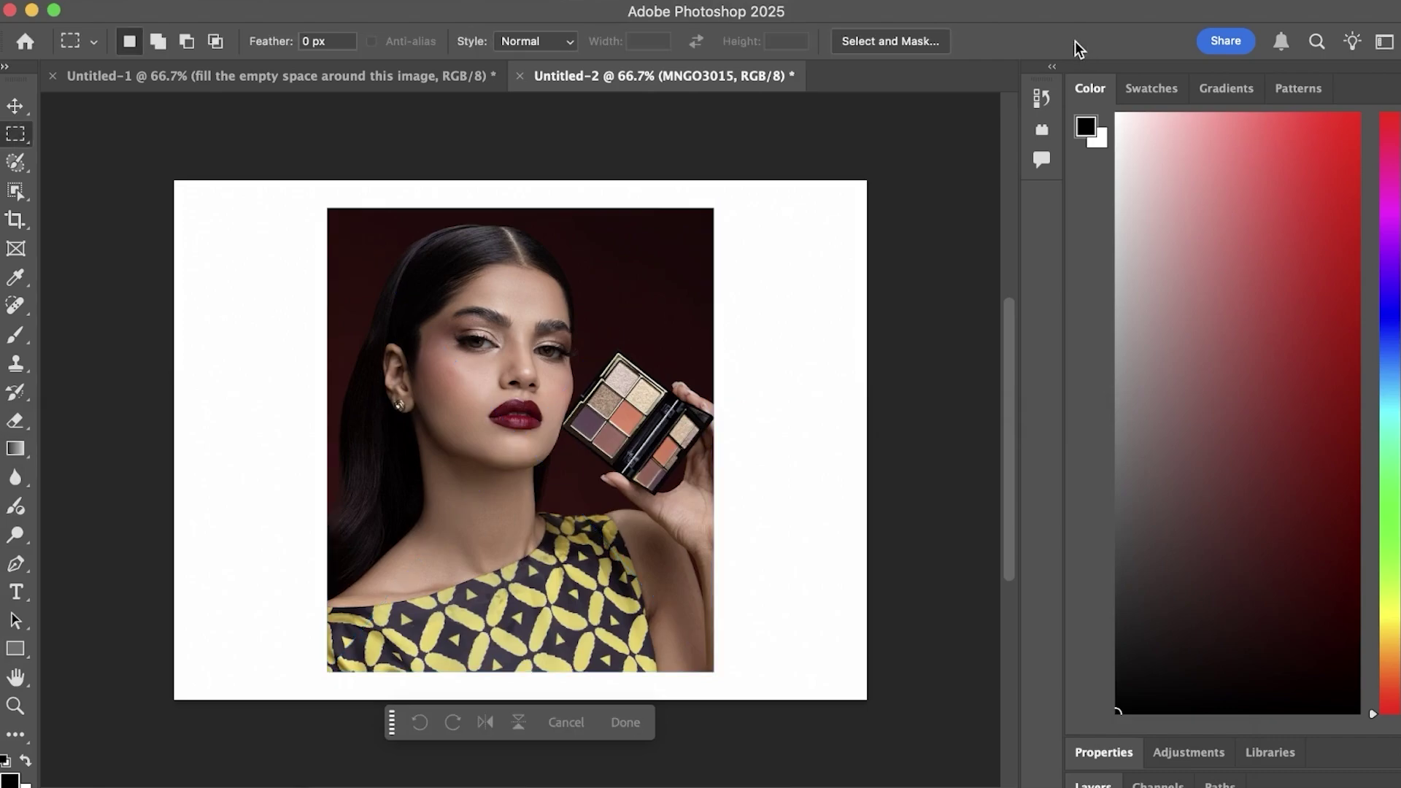
- Make a rectangular selection around the model's lips and open the Nano Banana Gemini 2.5 plugin
click(1042, 130)
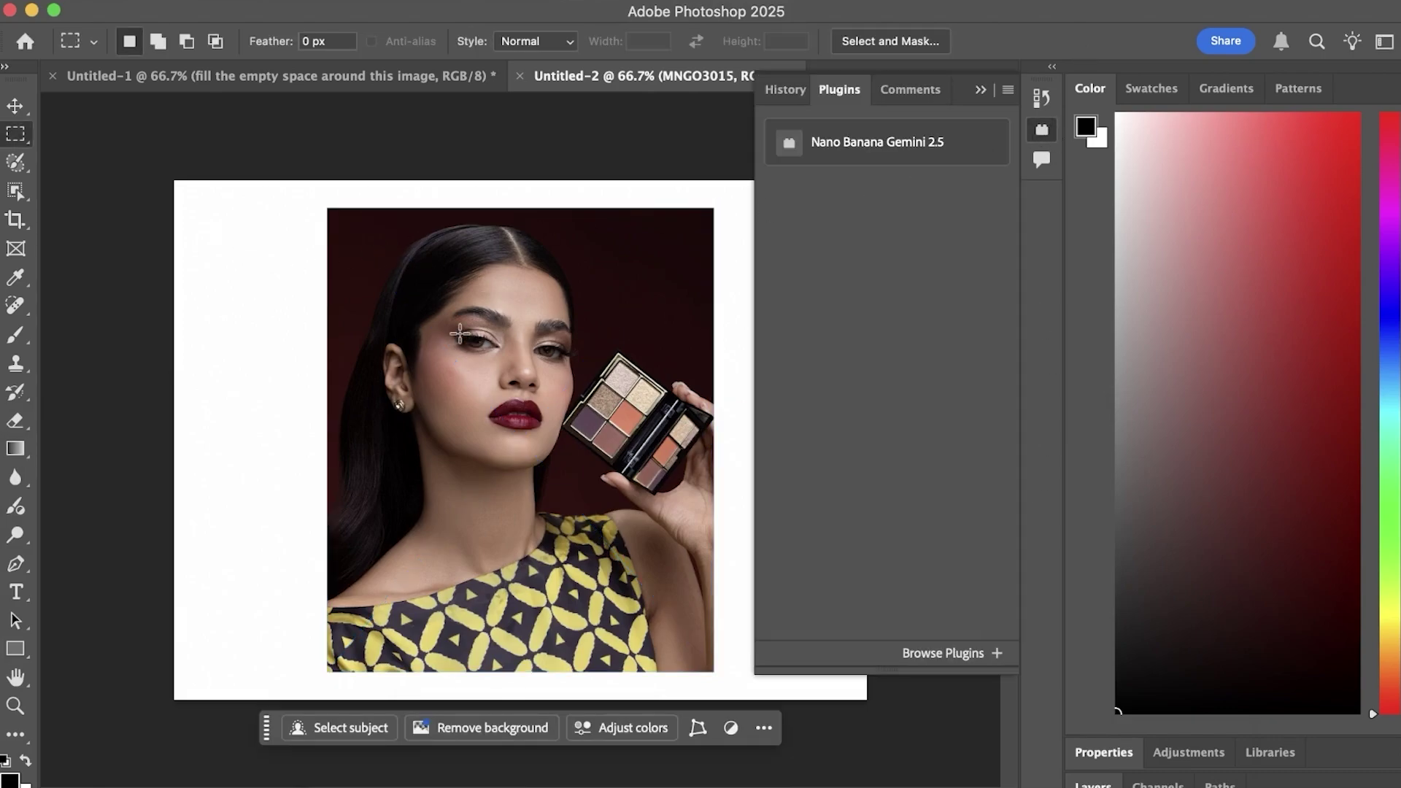
drag(484, 393, 549, 440)
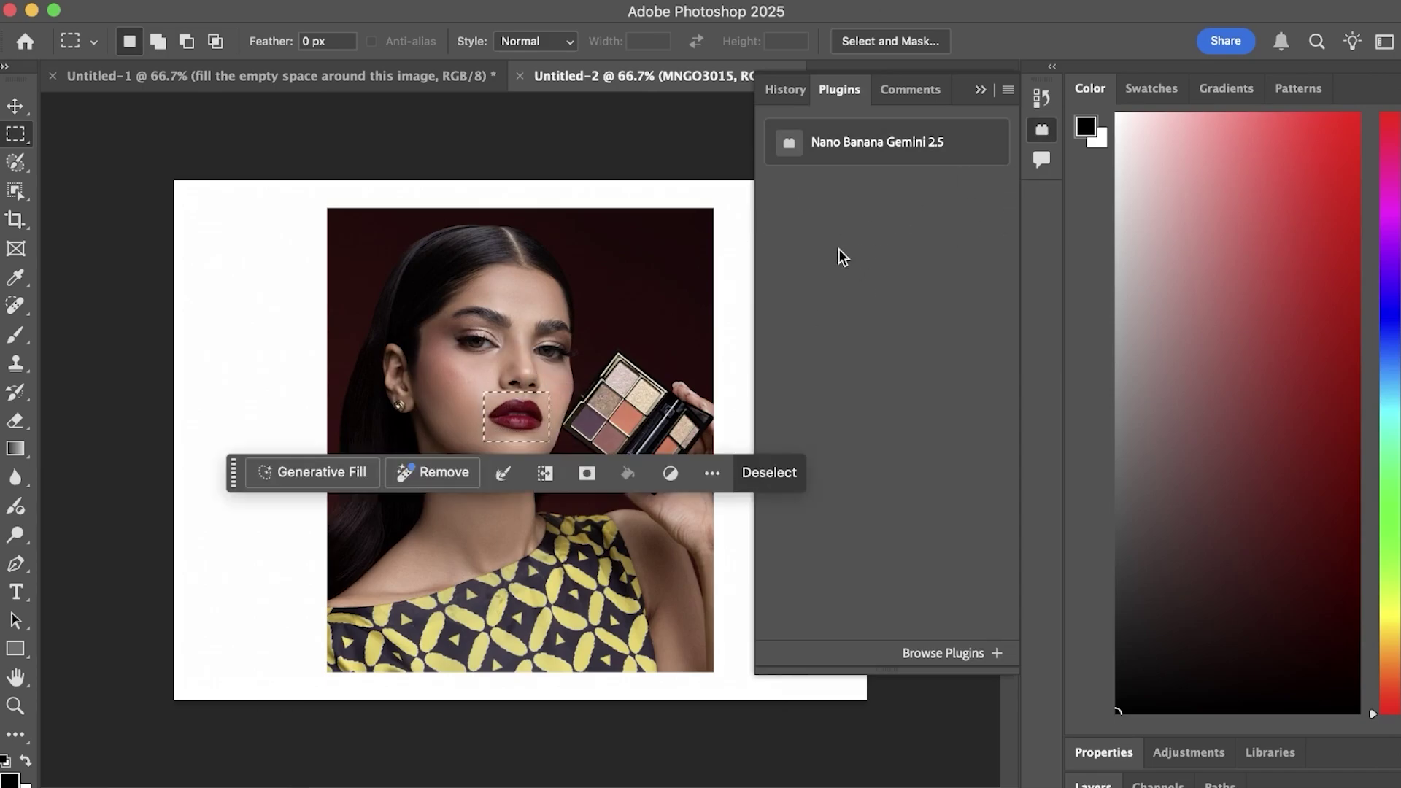
click(847, 142)
- Replace the Nano-Banana prompt with "change the lipstick to a natural blush pink"
triple_click(855, 301)
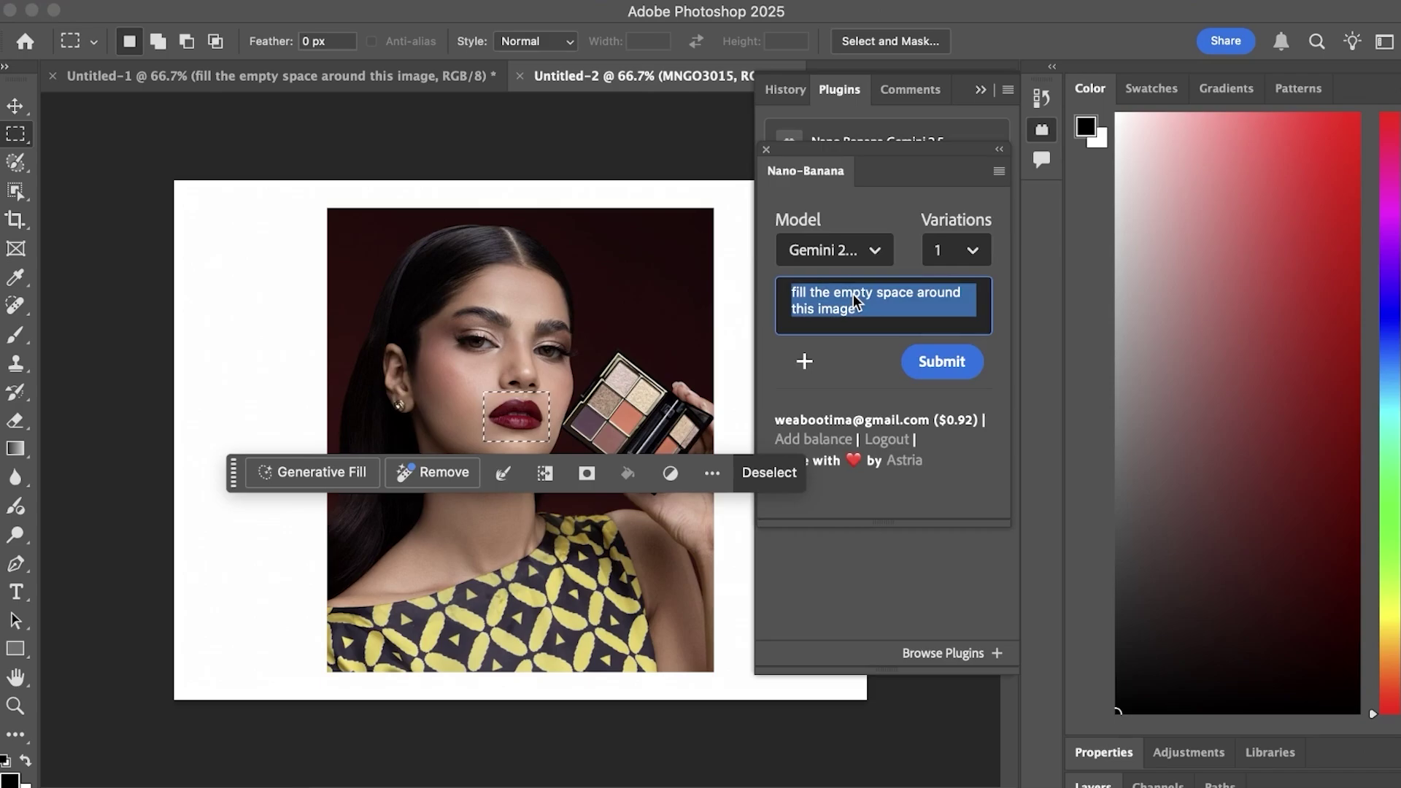
key(BackSpace)
text(make)
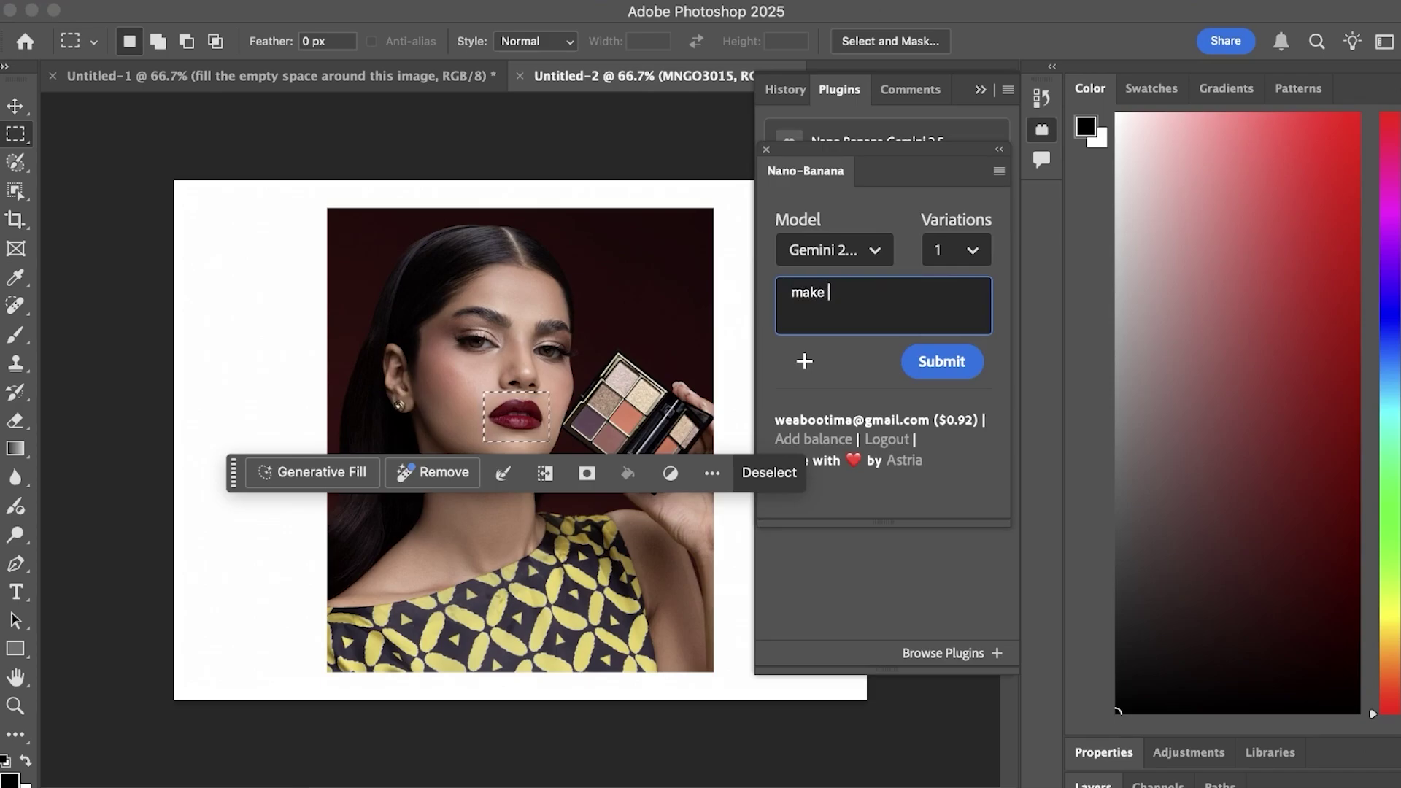
key(BackSpace)
key(BackSpace)
key(BackSpace)
key(BackSpace)
key(BackSpace)
text(change the lipsti)
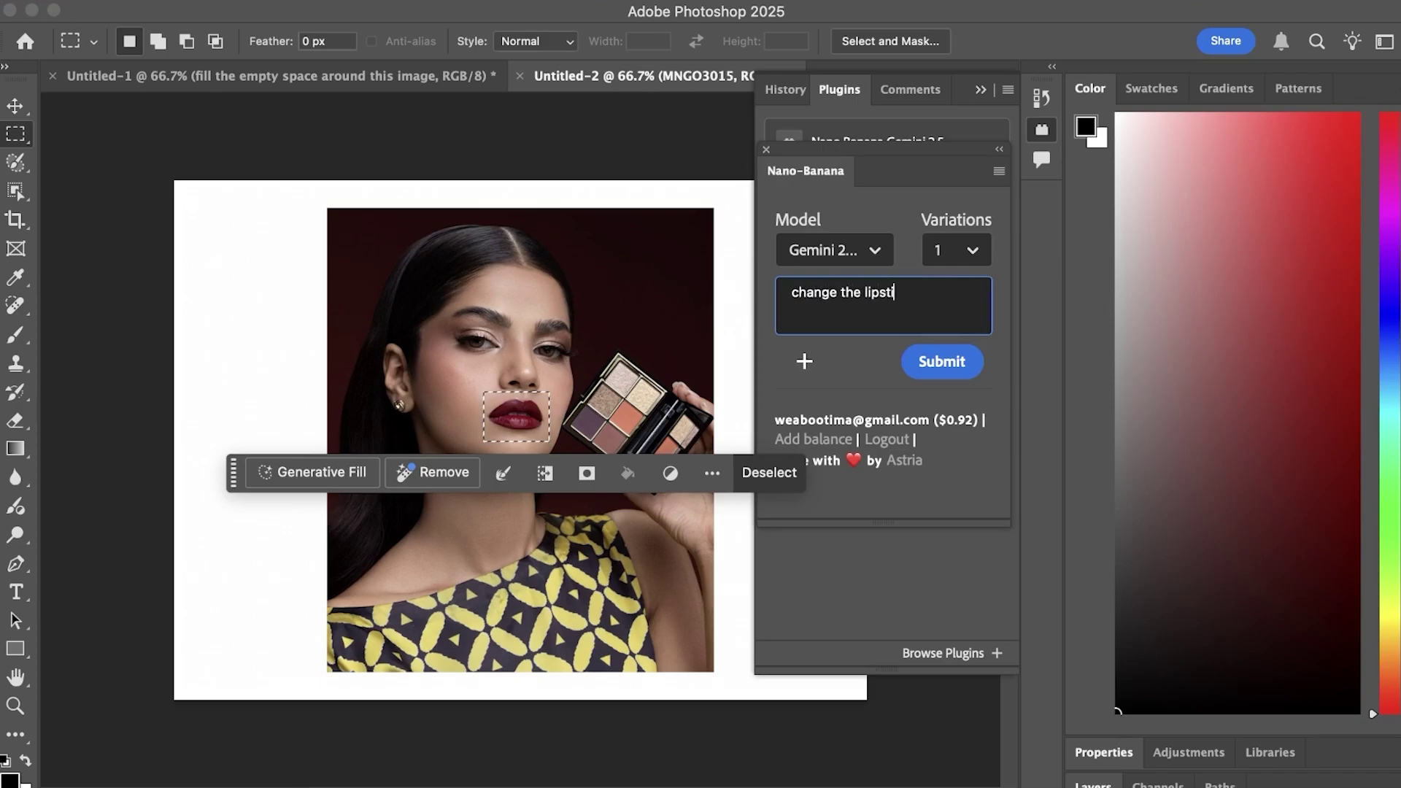
text(ck to a natural blush )
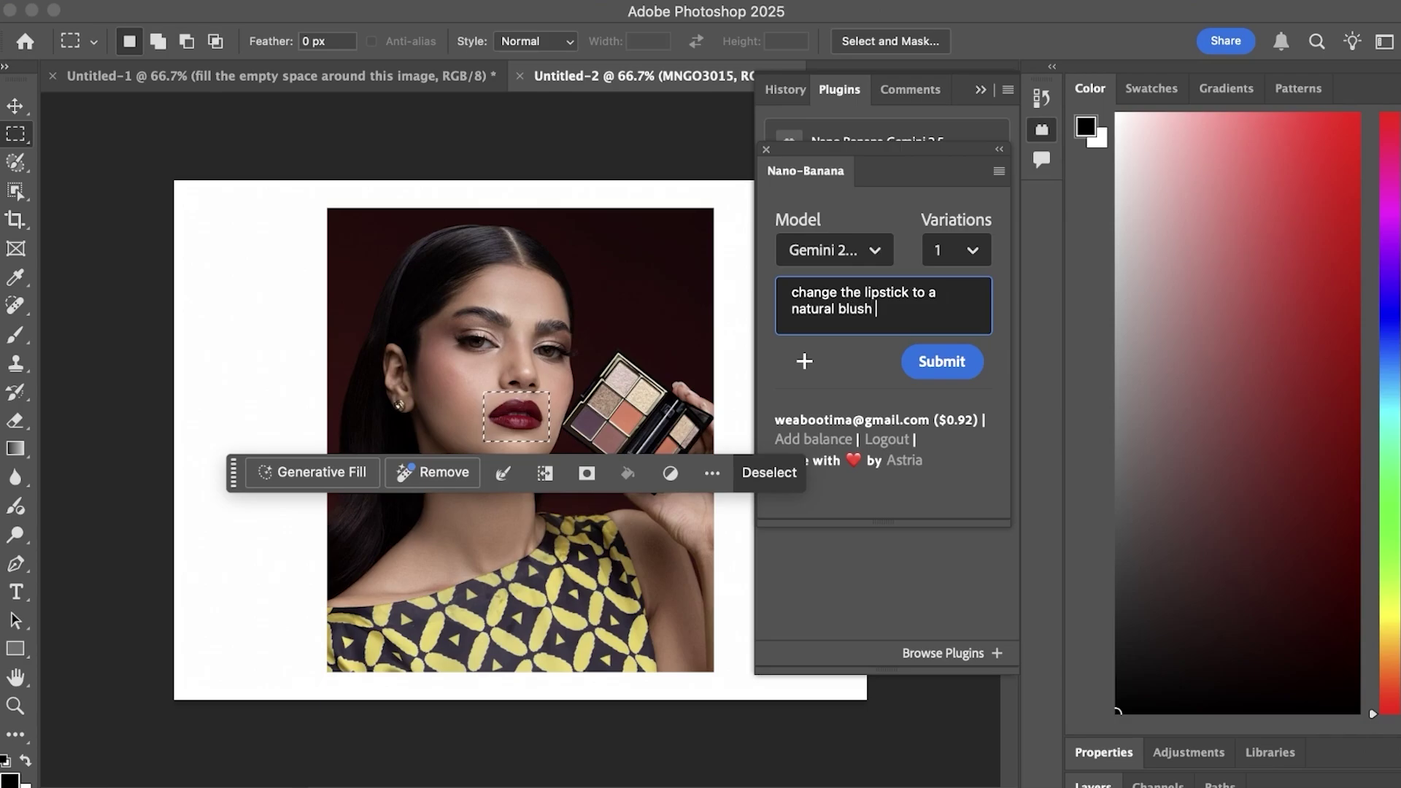
text(pink)
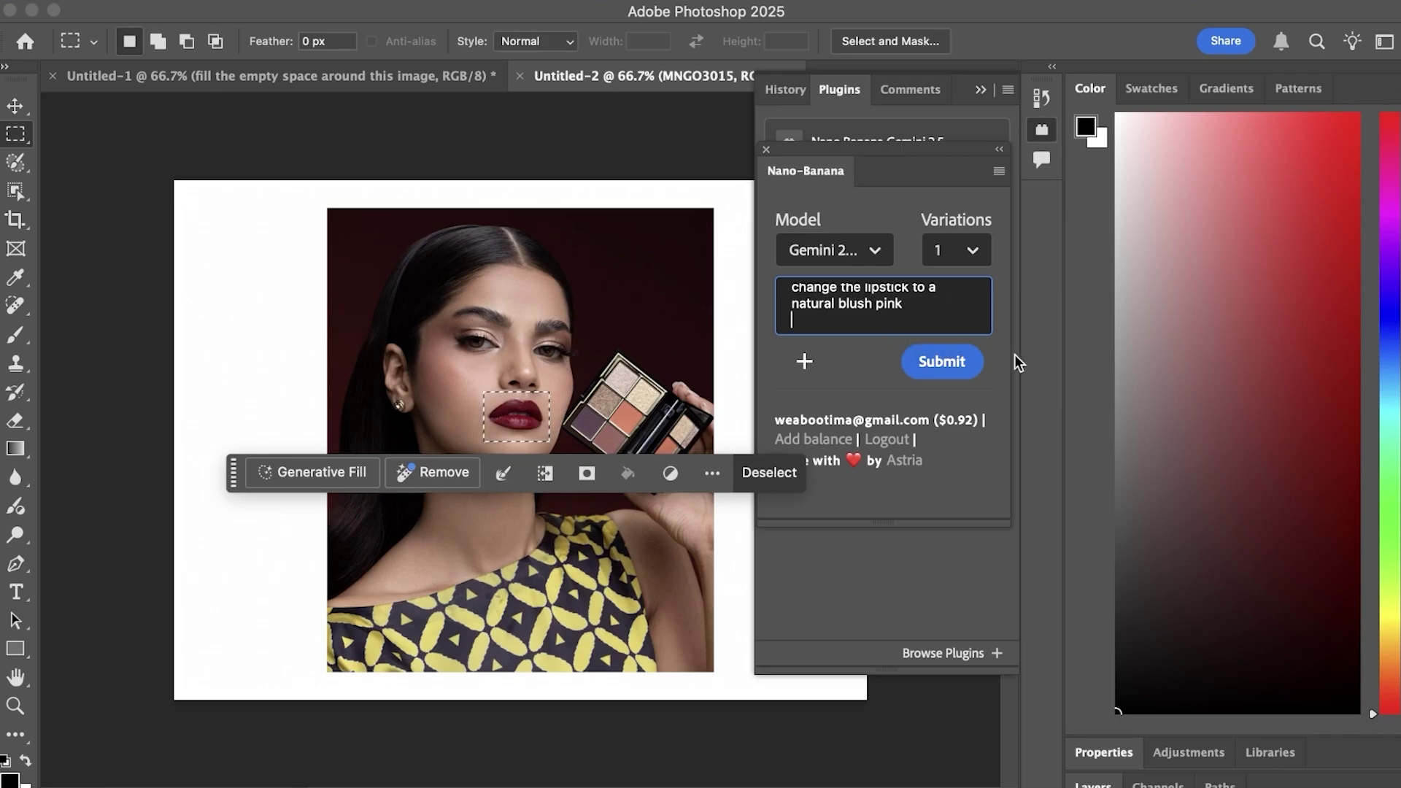
- Generate the Nano-Banana lipstick colour change for the selected lips
click(950, 362)
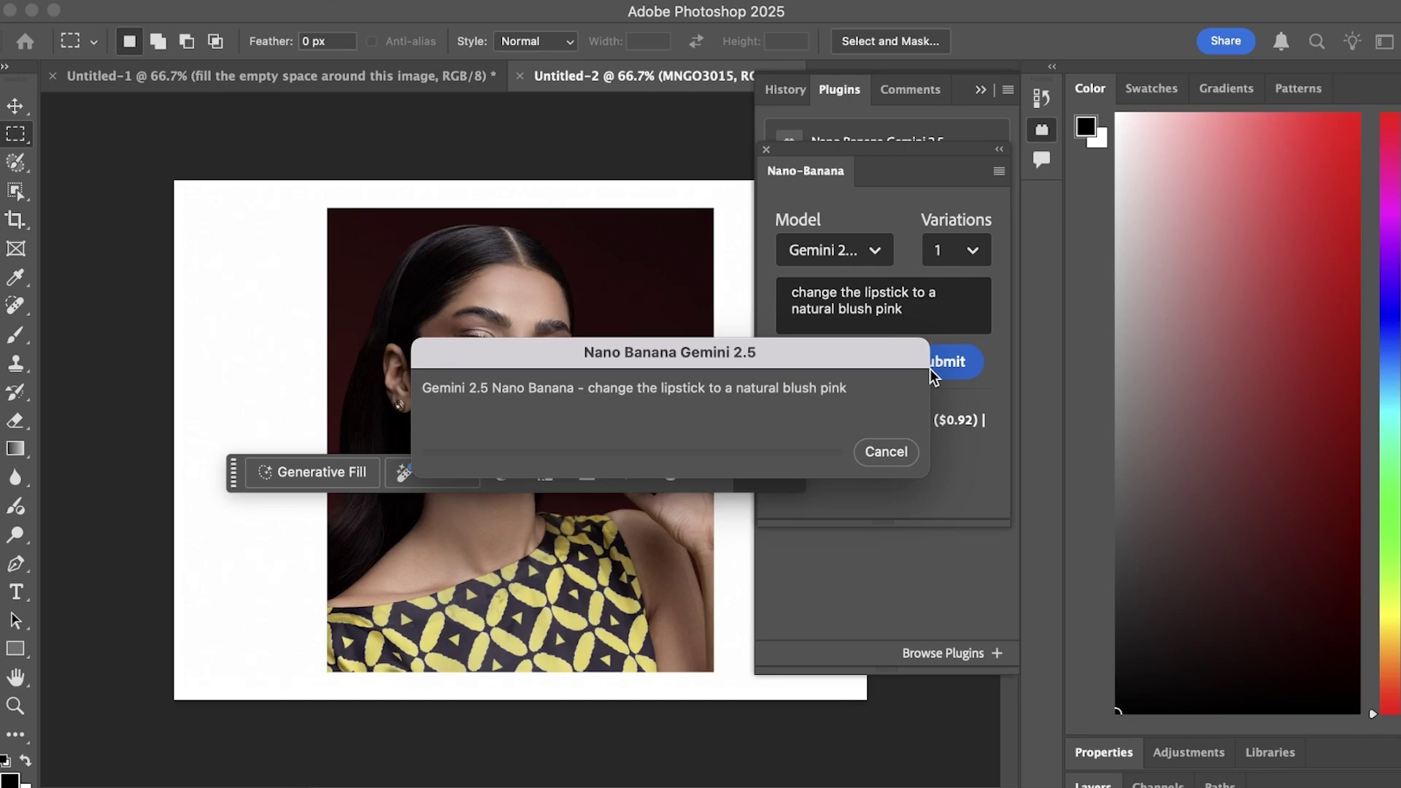
drag(821, 364, 1007, 503)
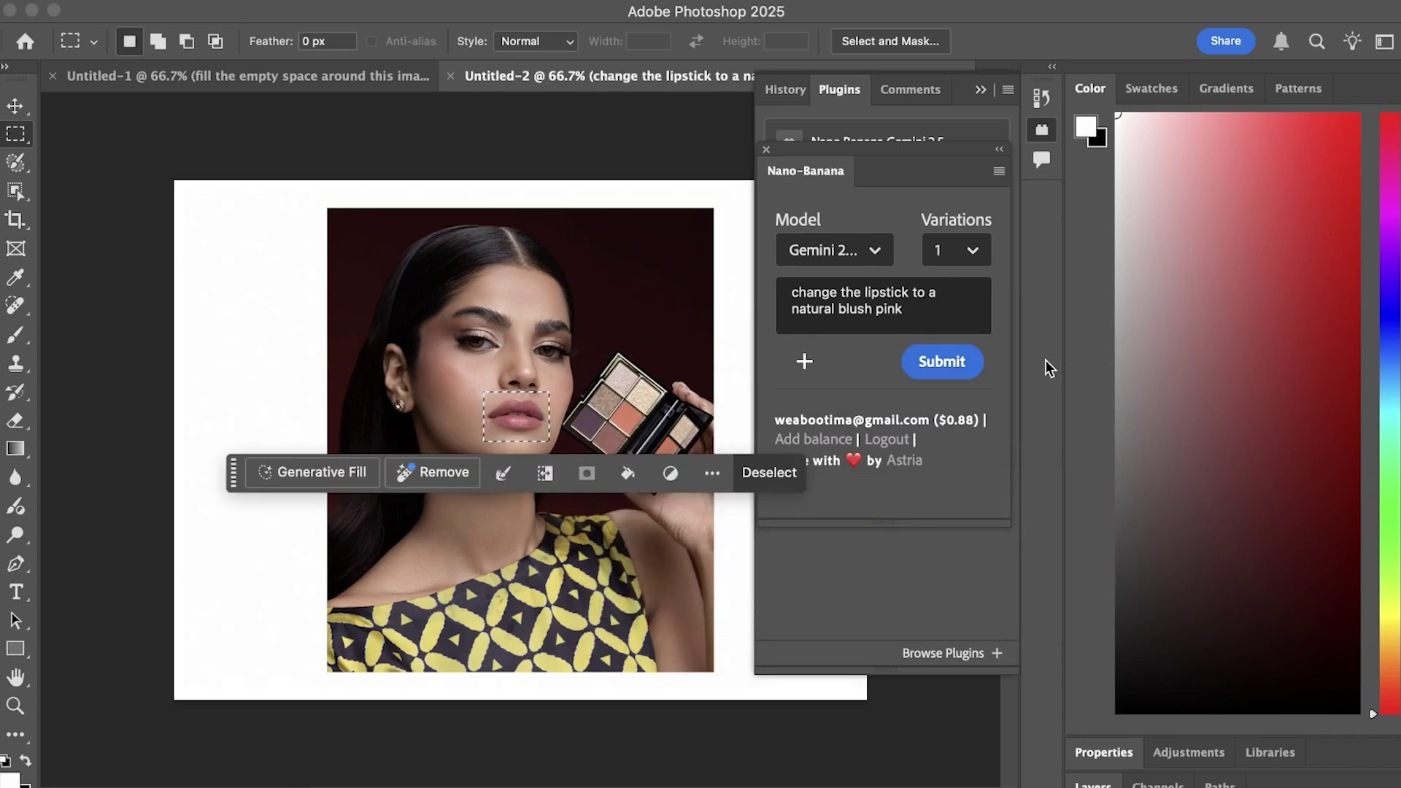
click(948, 372)
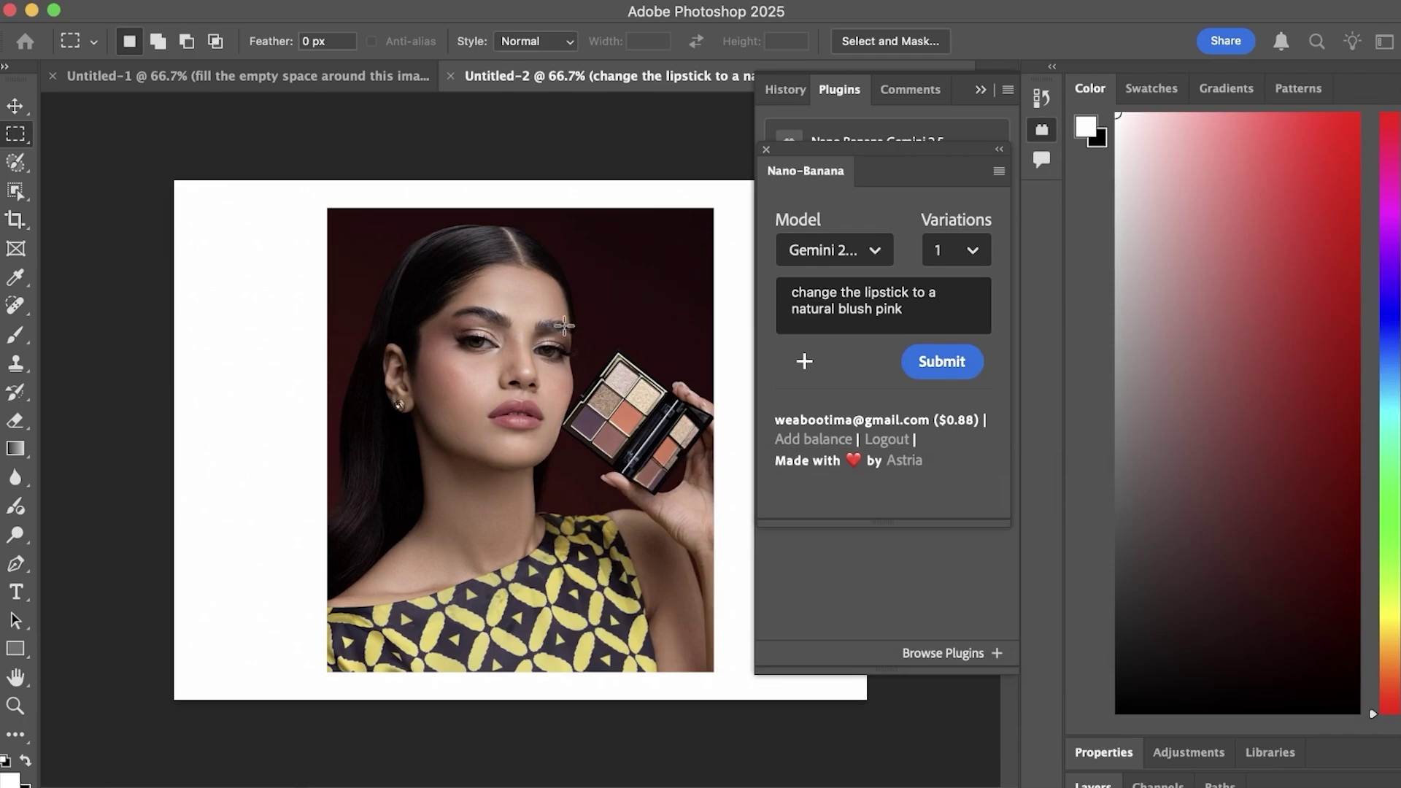
- Select a rectangle around the makeup palette and hand, and set the Nano-Banana prompt to "change this object to a lipstick"
drag(565, 319, 731, 613)
triple_click(873, 306)
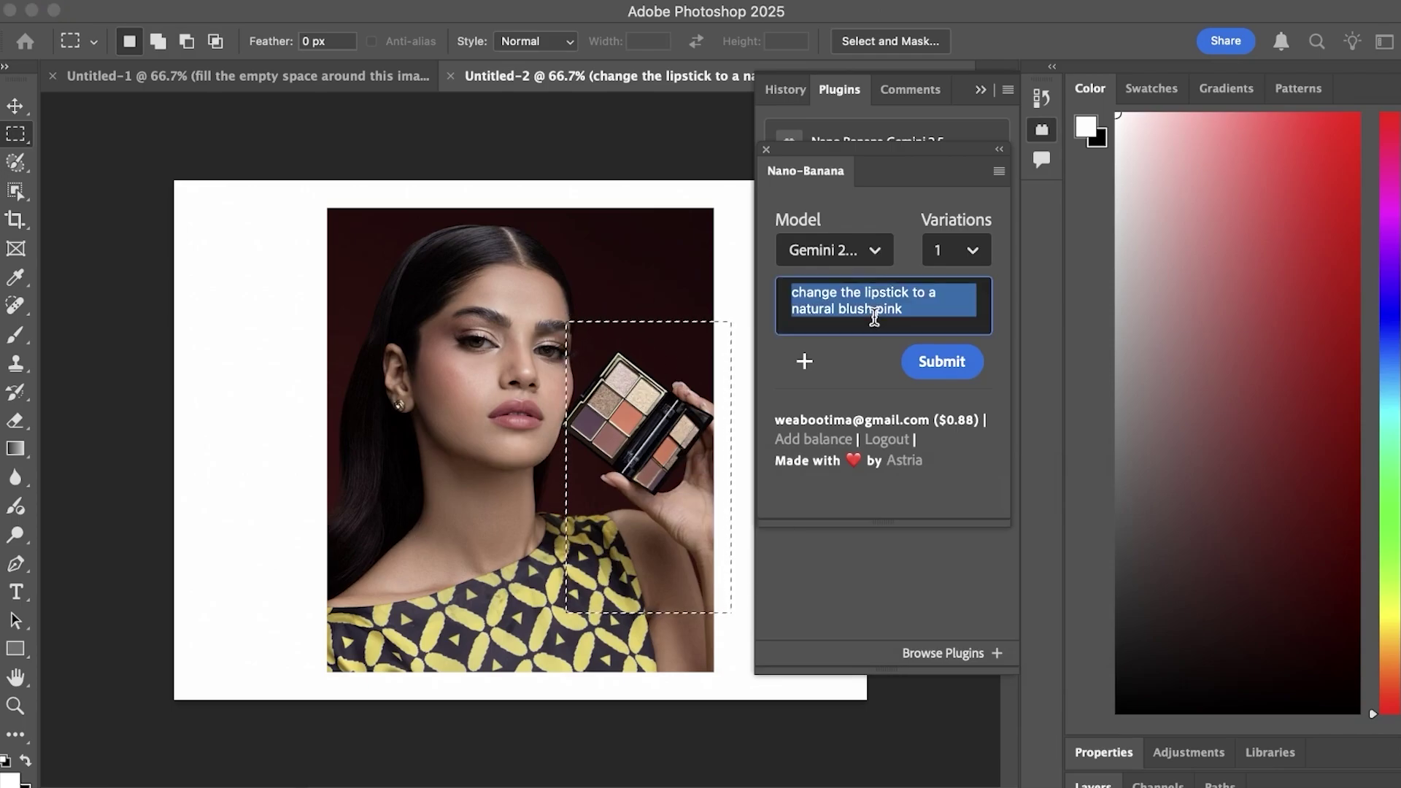
text(change this)
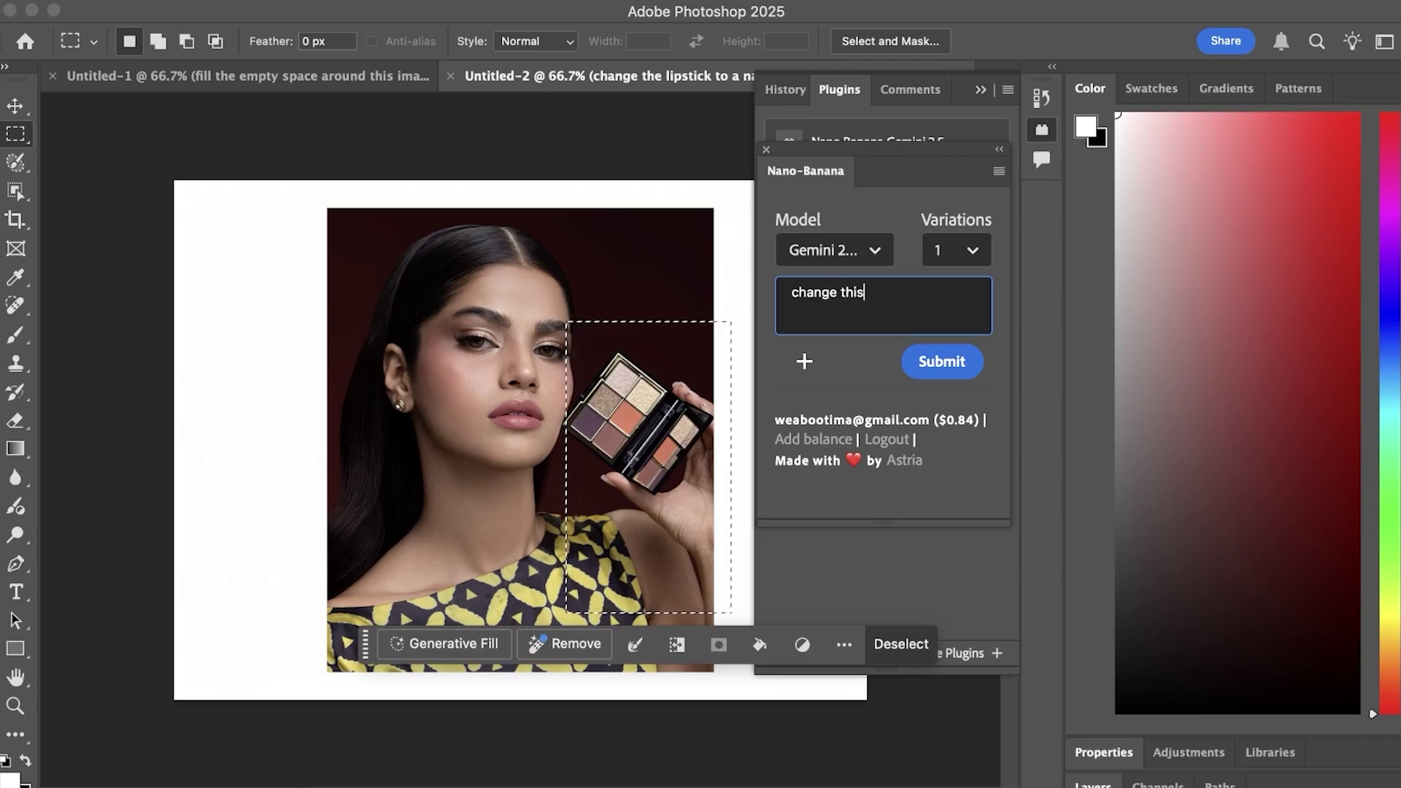
text( object to a )
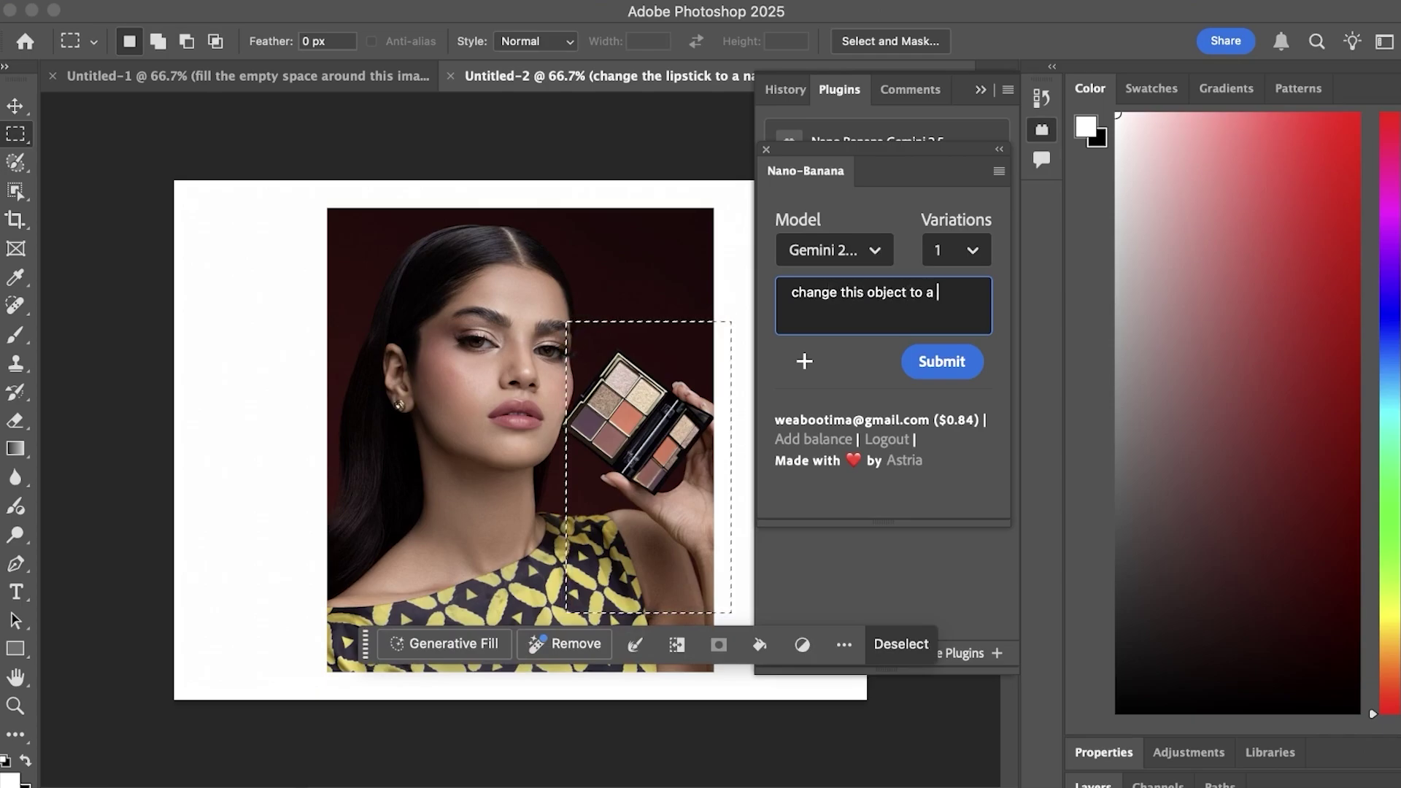
text(lipstick)
- Generate the lipstick in place of the makeup palette, and close the plugins list and the Nano-Banana plugin
click(931, 359)
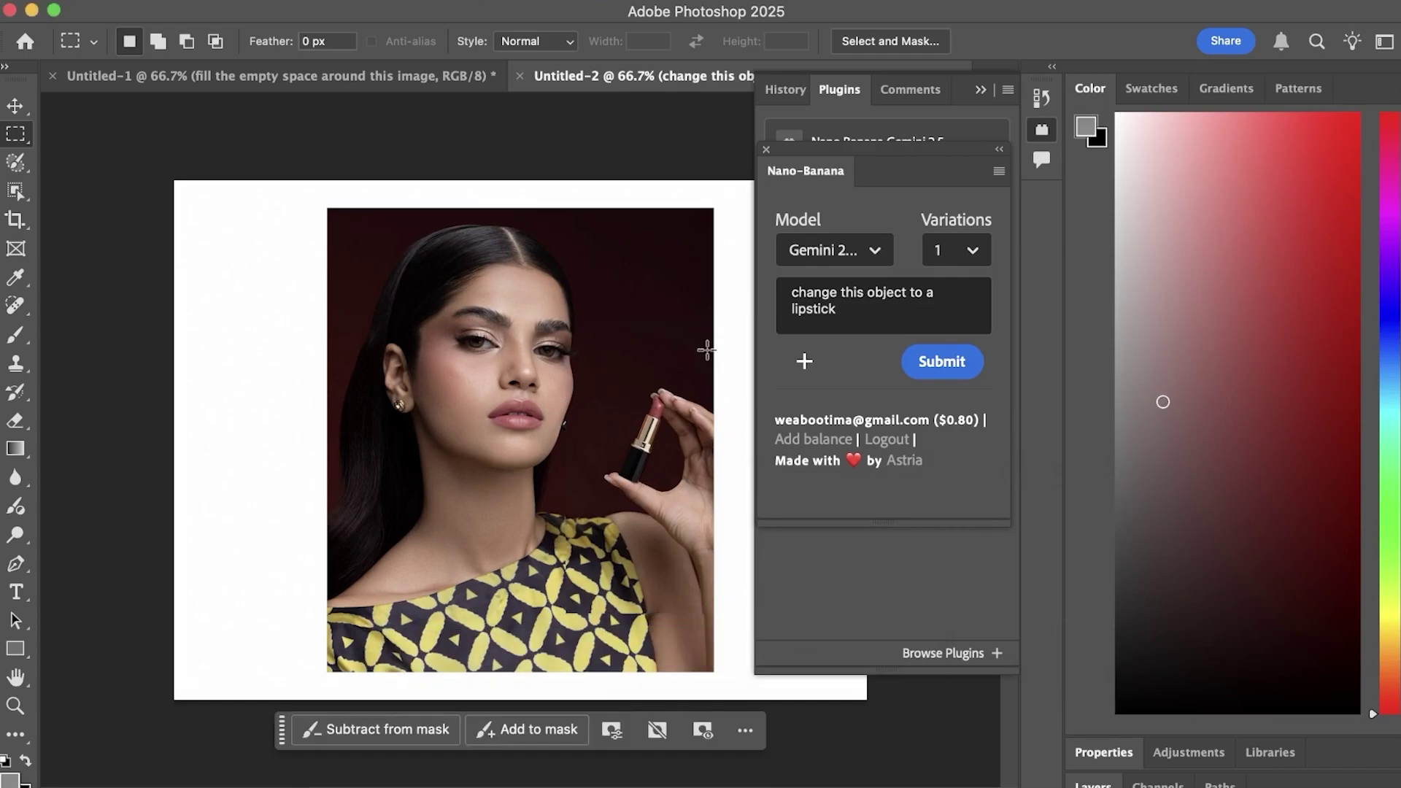
click(981, 91)
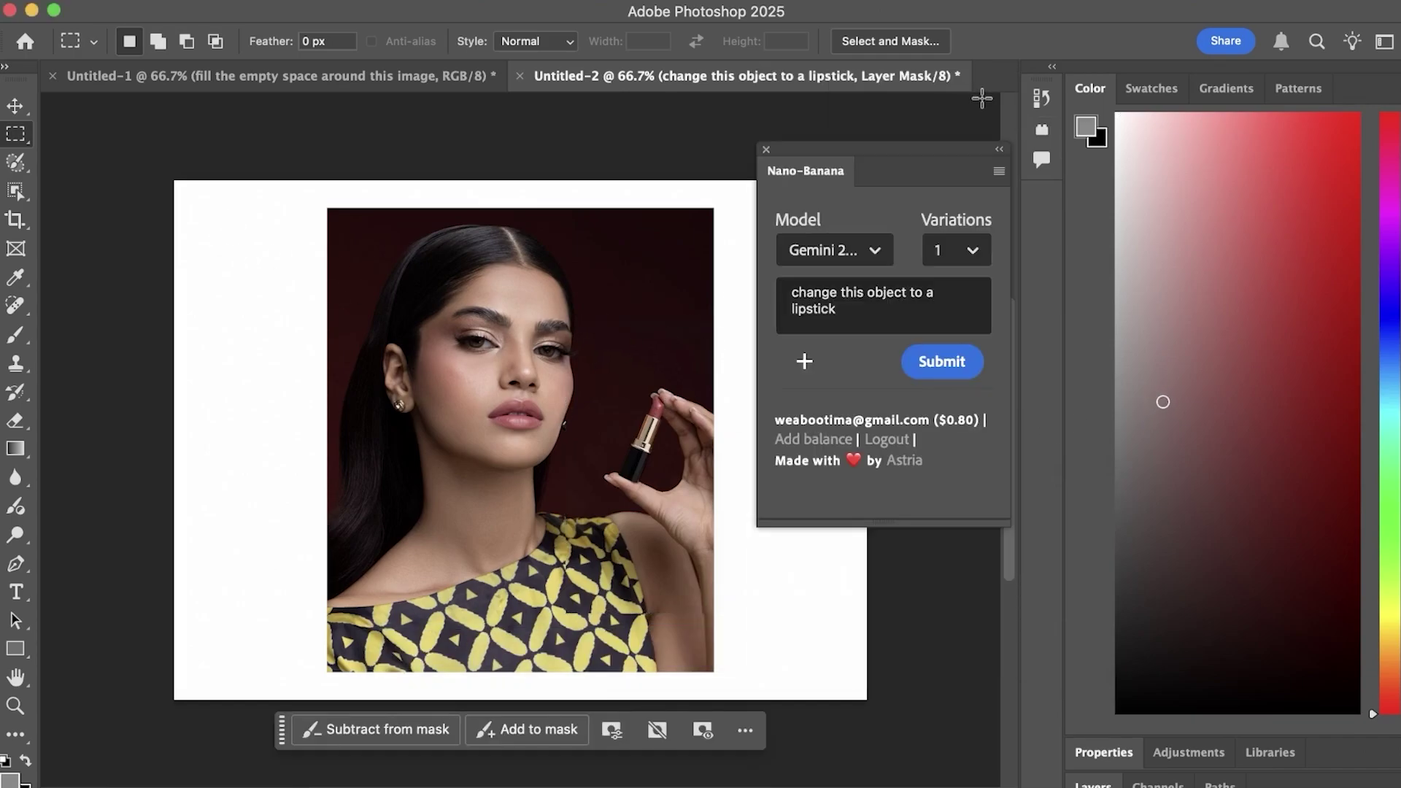
click(759, 145)
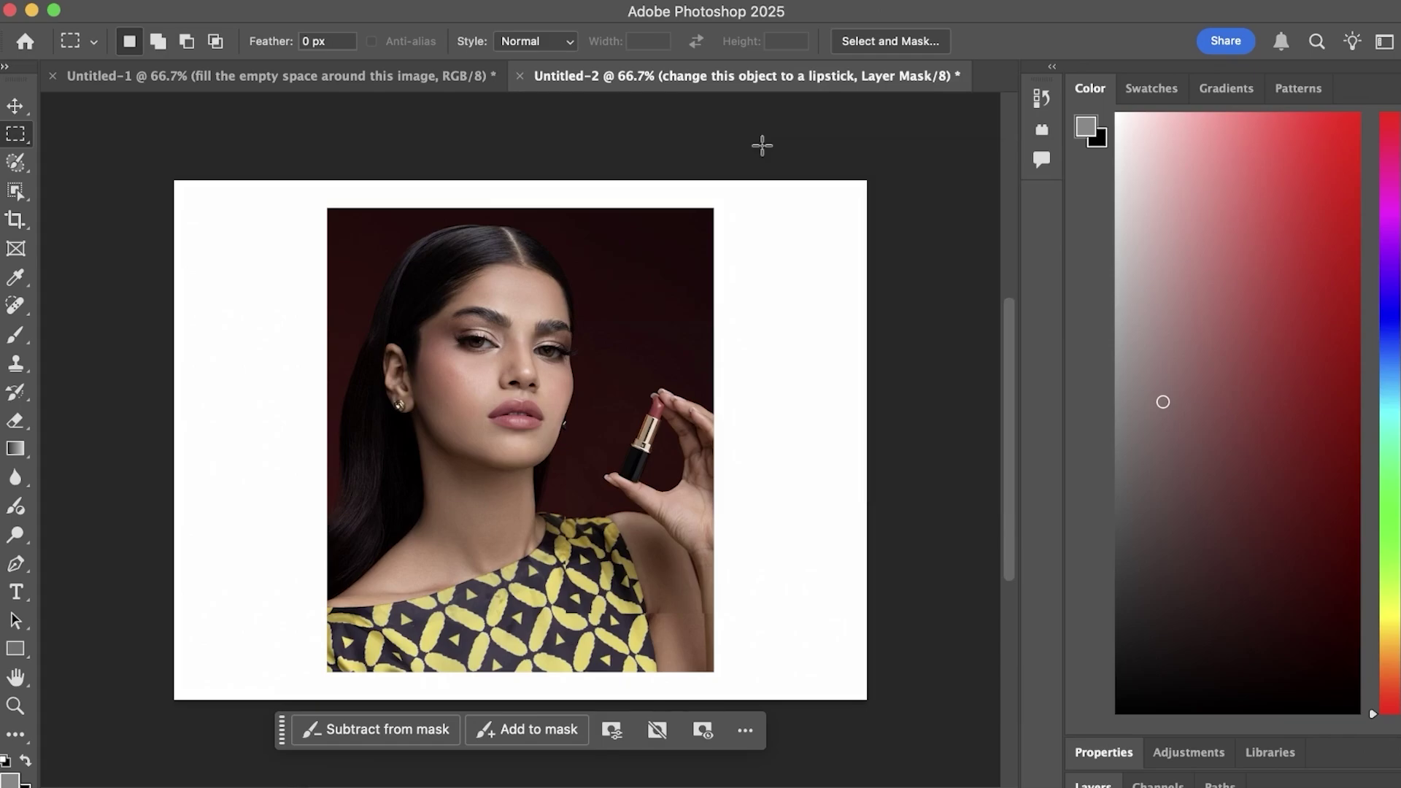